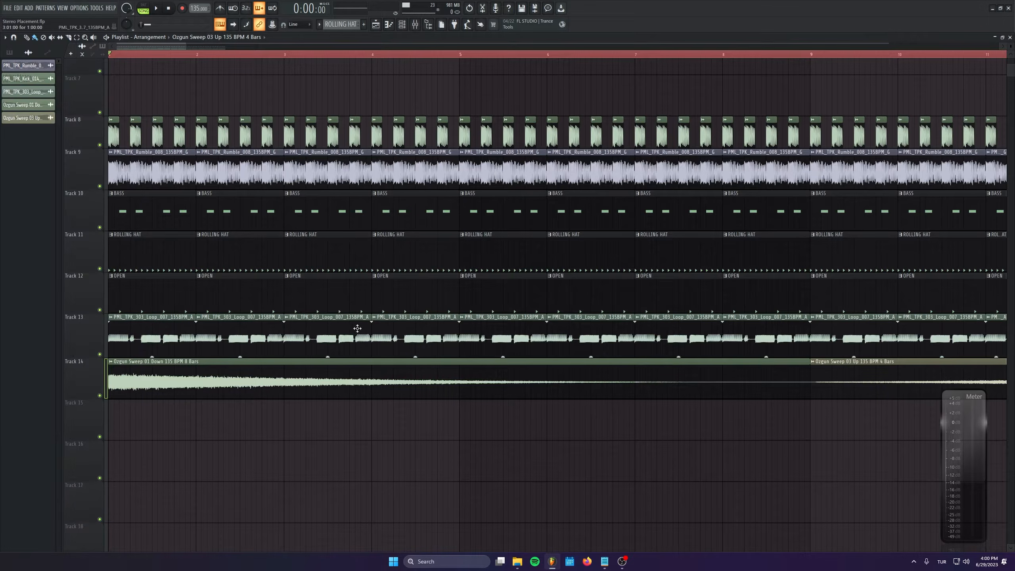
Play the full 16-bar arrangement with the mixer open to check the levels of all tracks.
scroll(403, 403, "down", 4)
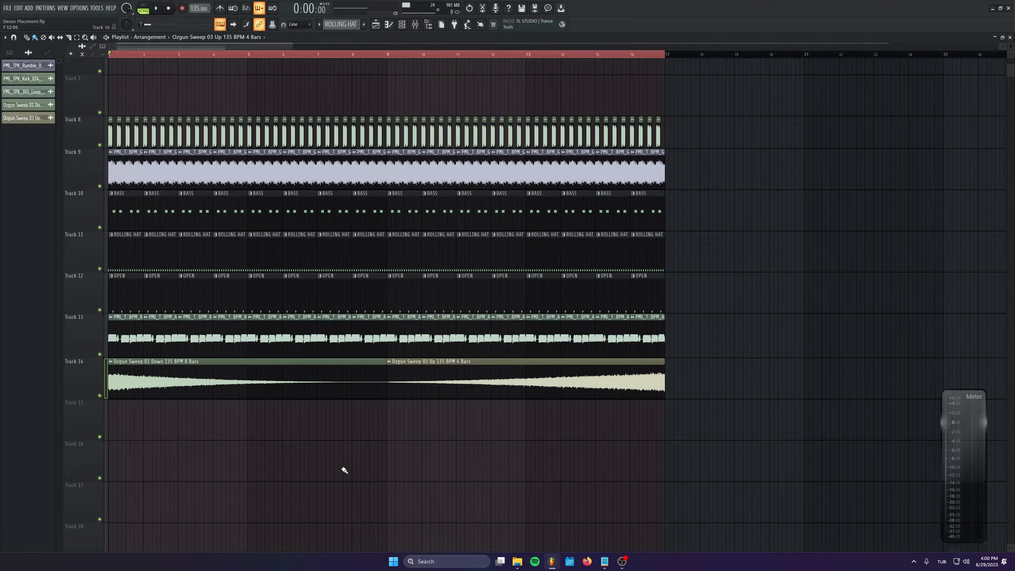
key("space")
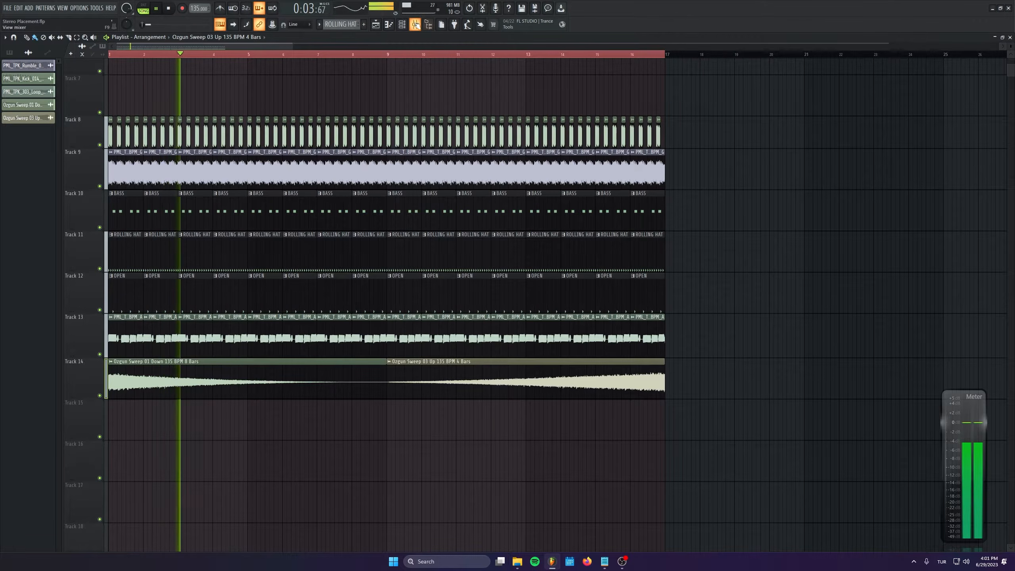
key("F9")
left_click_drag(402, 409, 395, 419)
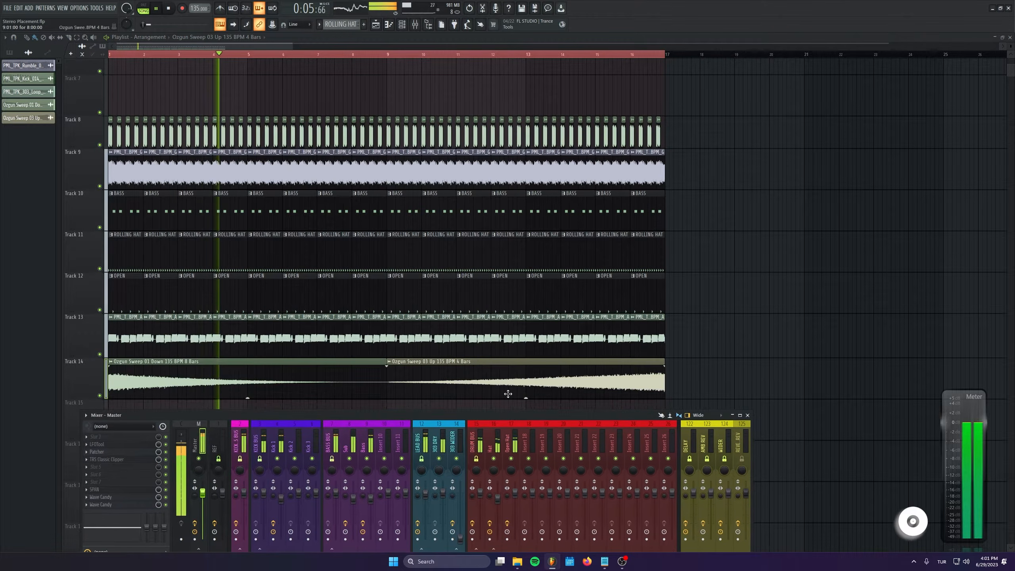
key("space")
Solo and play the kick on Track 8, followed by the rumble on Track 9.
right_click(100, 145)
scroll(103, 209, "up", 3)
key("space")
key("space")
right_click(100, 187)
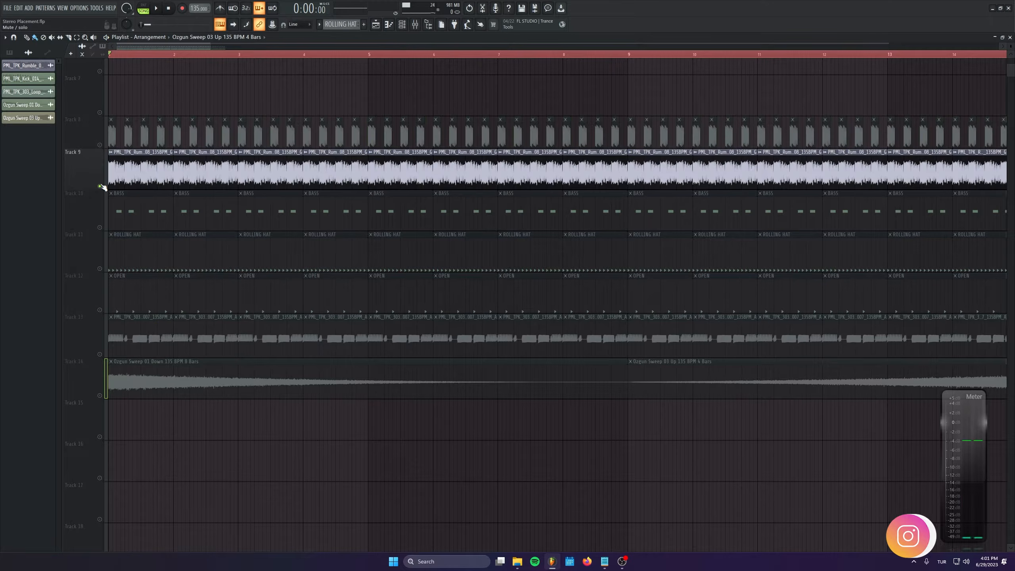
key("space")
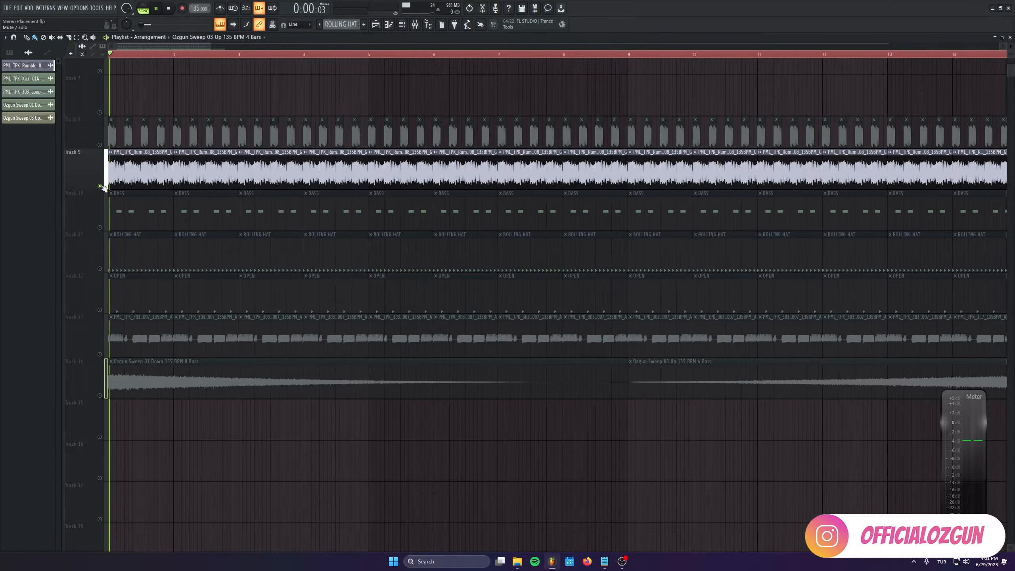
key("space")
Solo and play the bass on Track 10, followed by the rolling hat on Track 11.
right_click(100, 228)
key("space")
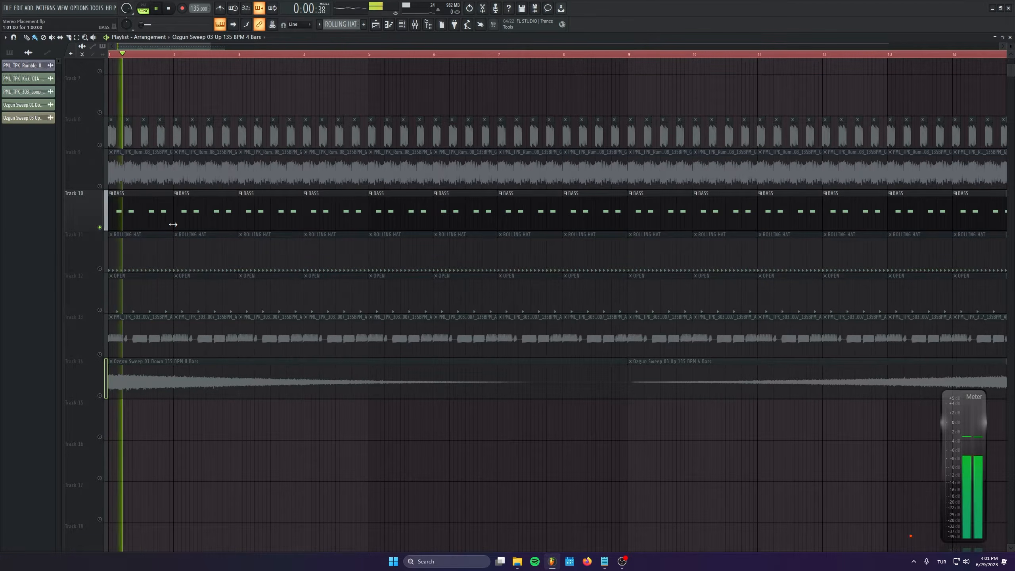
key("space")
right_click(100, 269)
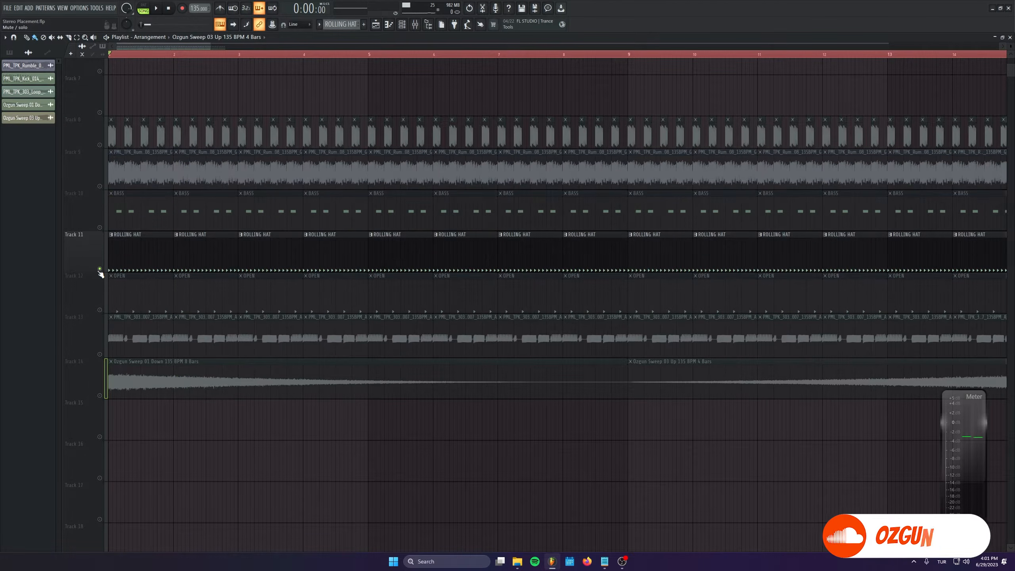
key("space")
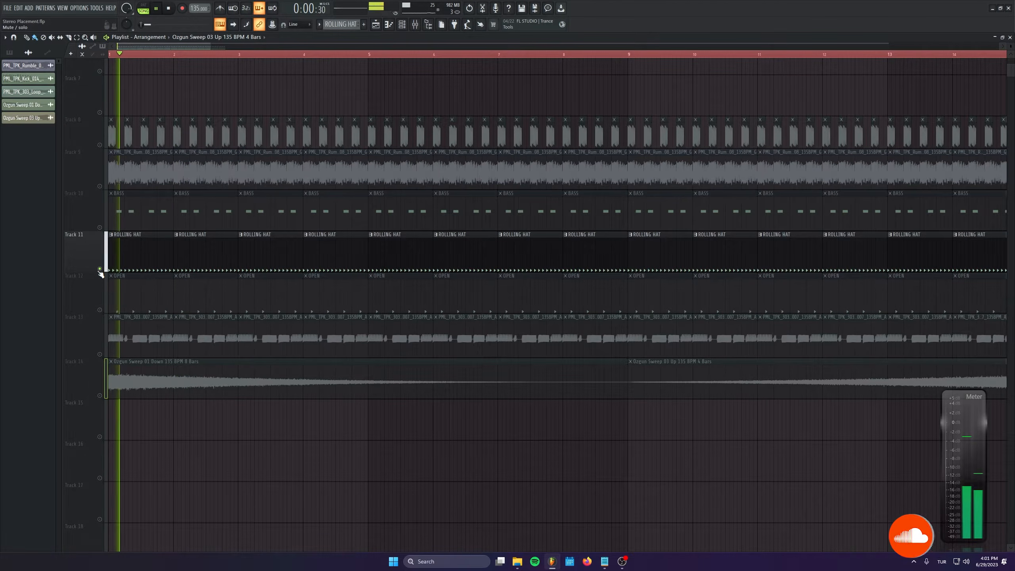
key("space")
Solo and play the open hat on Track 12, followed by the 303 loop on Track 13.
right_click(100, 310)
key("space")
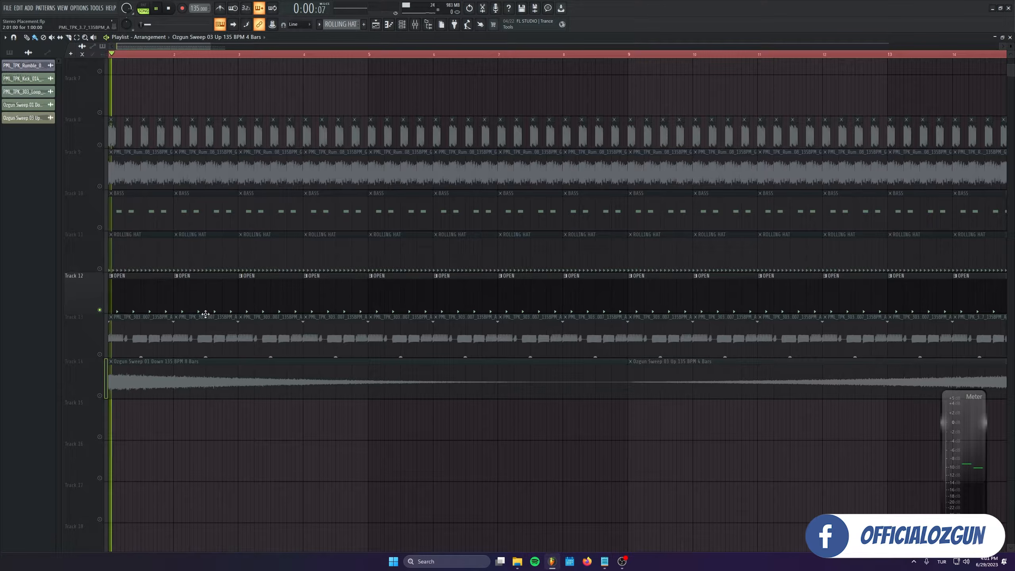
key("space")
right_click(99, 354)
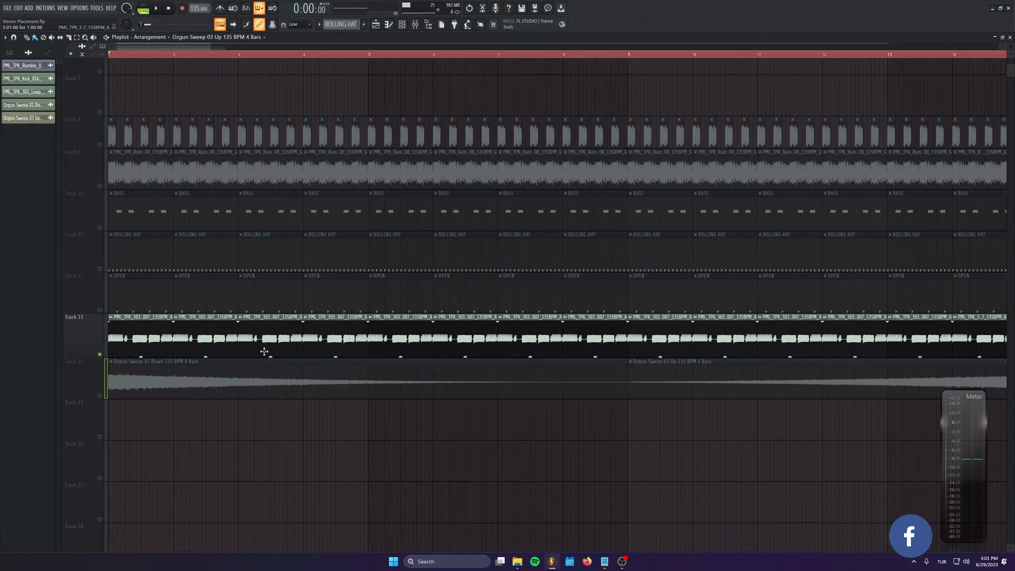
key("space")
key("space")
Solo and play the sweeps on Track 14, and end the solo.
right_click(100, 396)
key("space")
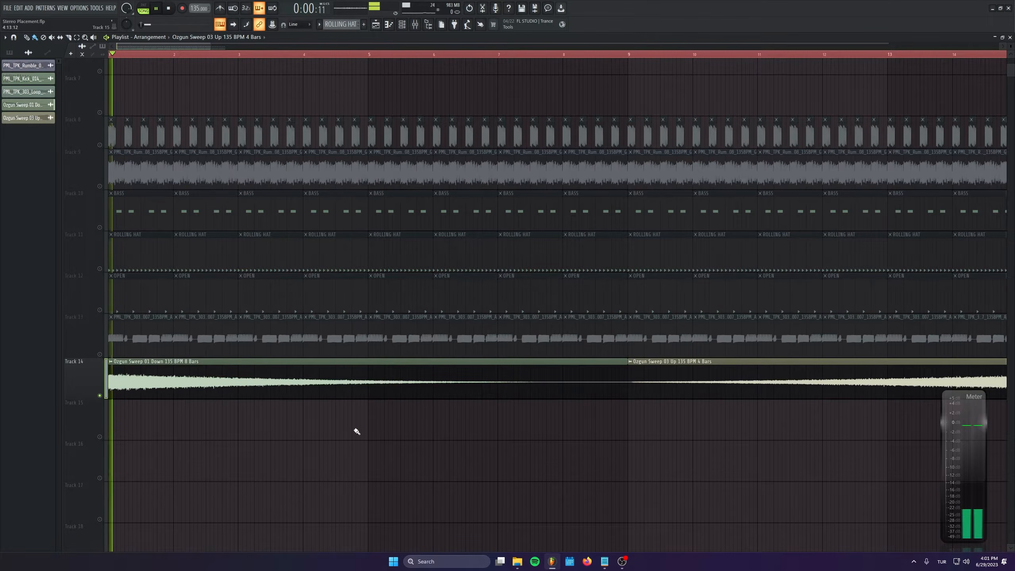
key("space")
right_click(100, 396)
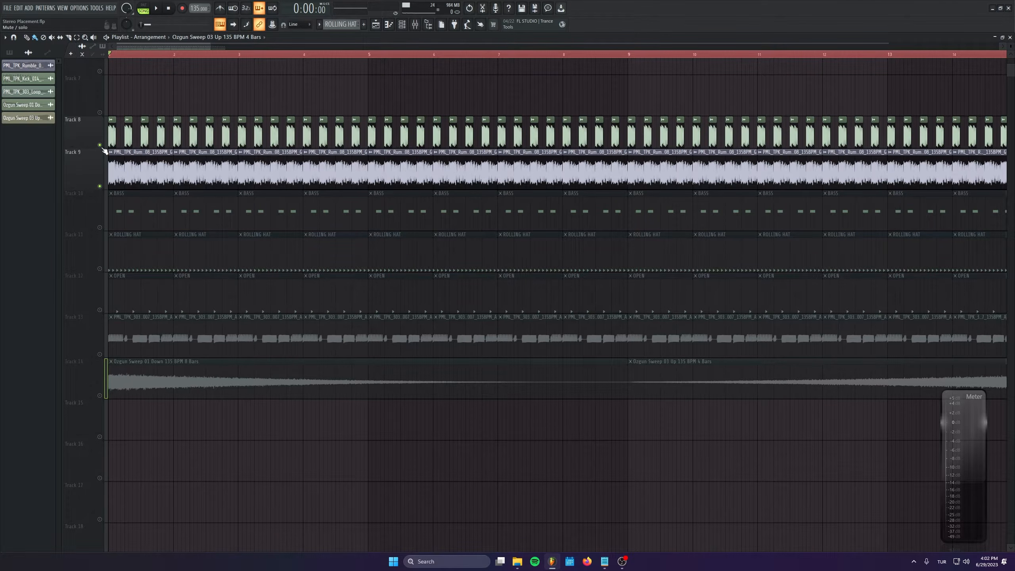
Mute the rumble on Track 9 and play the kick alone with the mixer open.
left_click(99, 186)
left_click(100, 186)
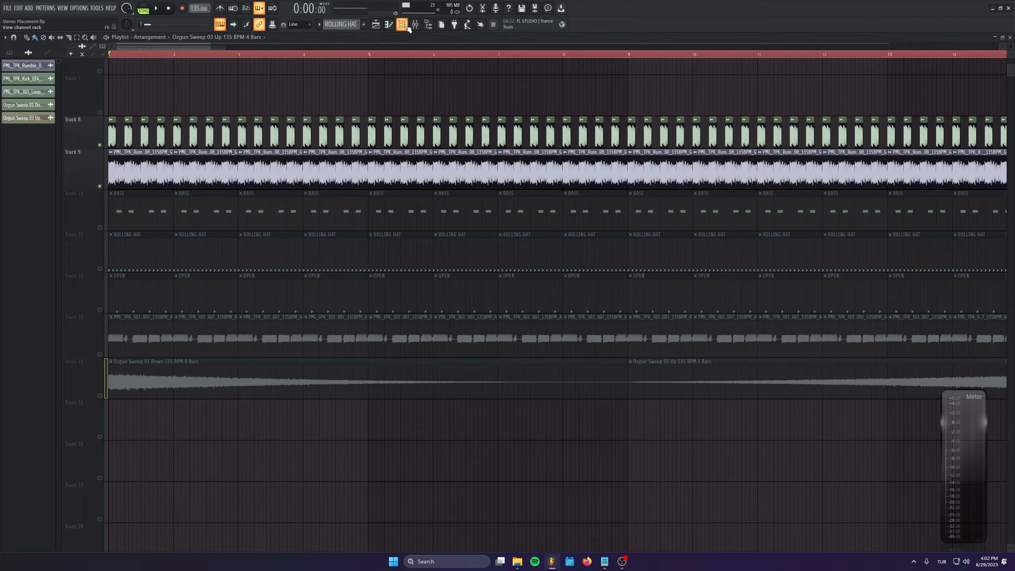
key("F9")
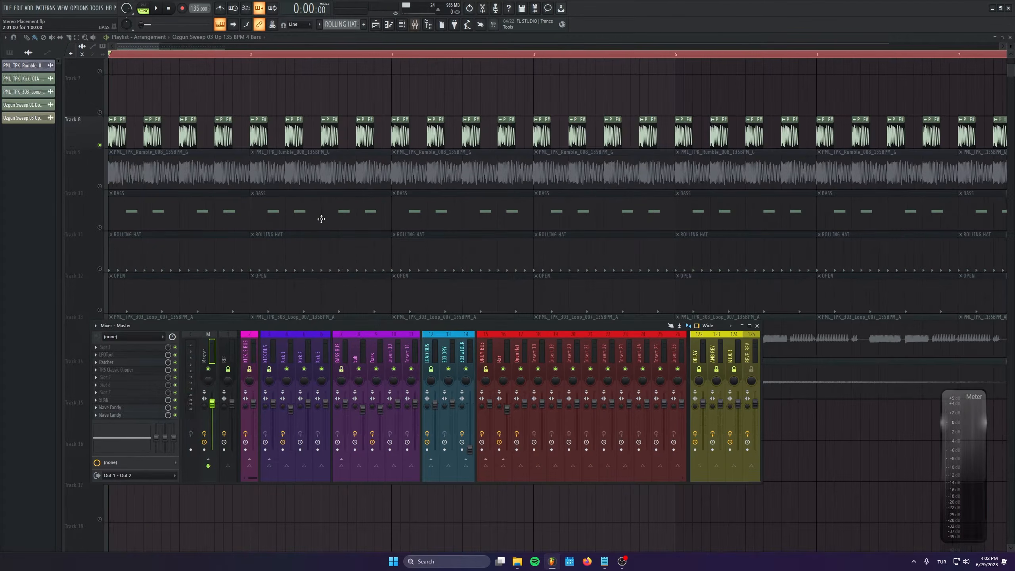
key("space")
Select the Kick 1 mixer track and examine its Transient Processor during kick playback.
left_click(291, 348)
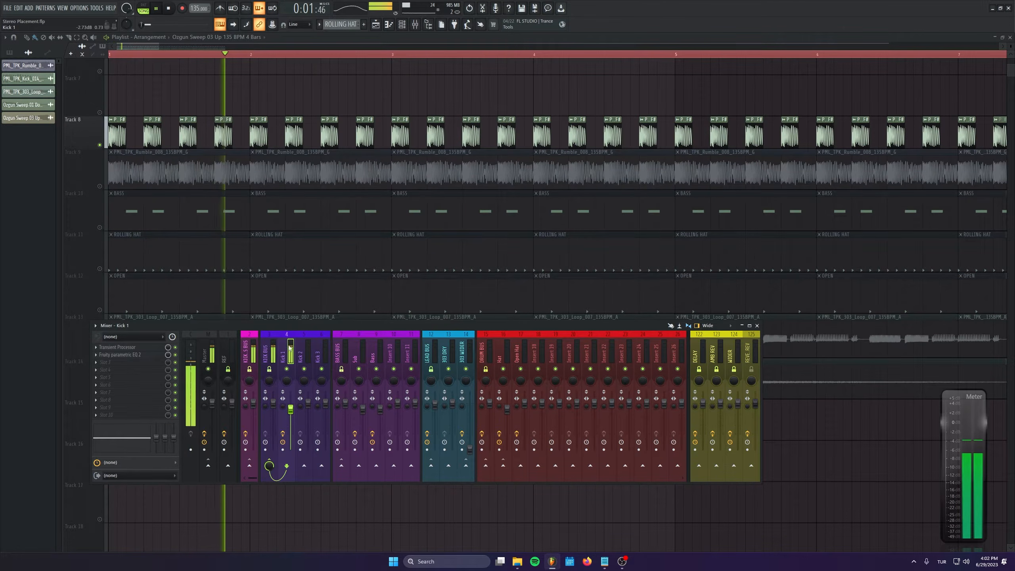
left_click(141, 348)
key("space")
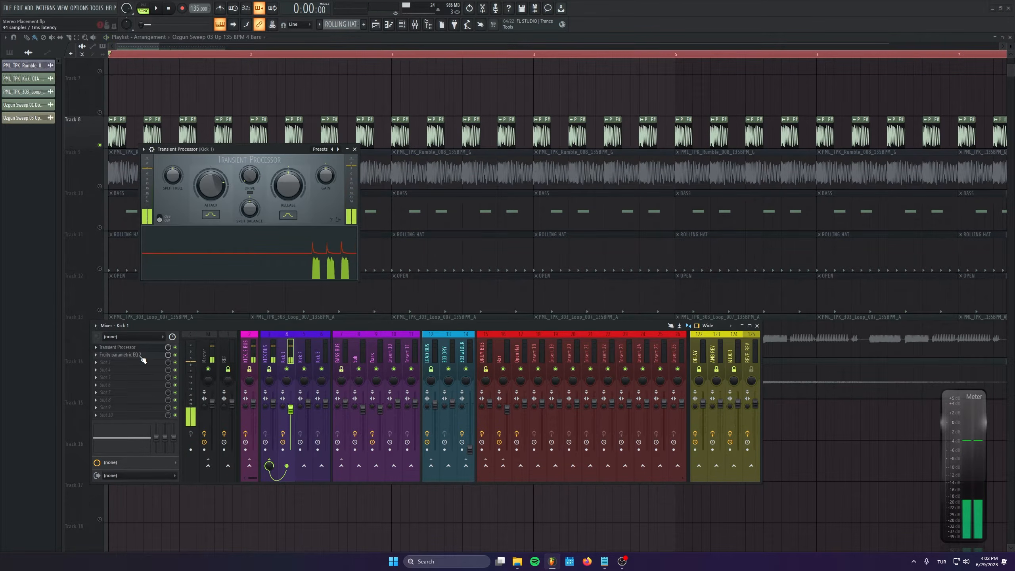
key("space")
left_click(146, 351)
key("space")
Try adjusting the stereo separation of the Kick 1 mixer track.
left_click_drag(283, 406, 283, 372)
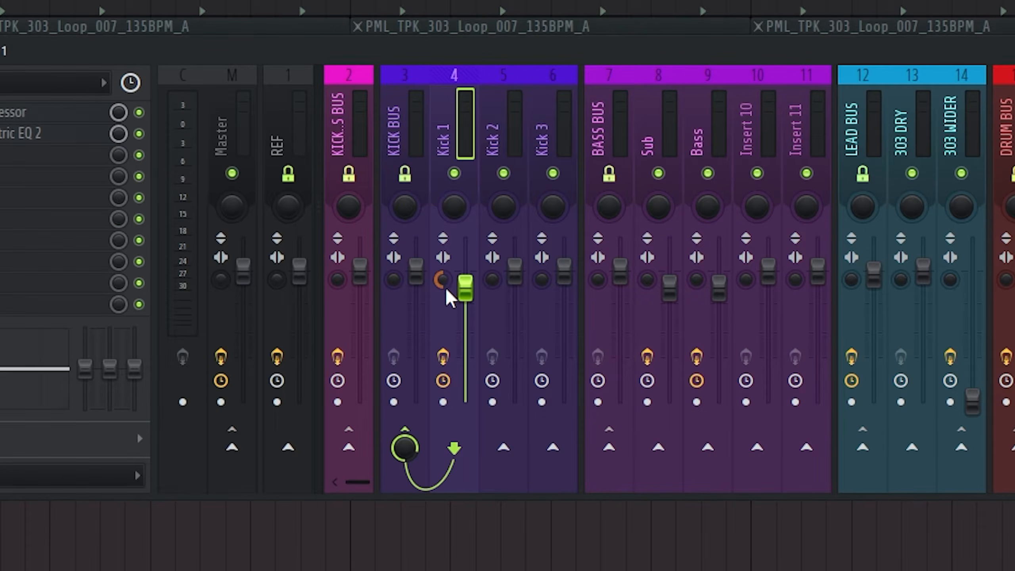
left_click_drag(445, 287, 445, 283)
left_click_drag(442, 281, 442, 278)
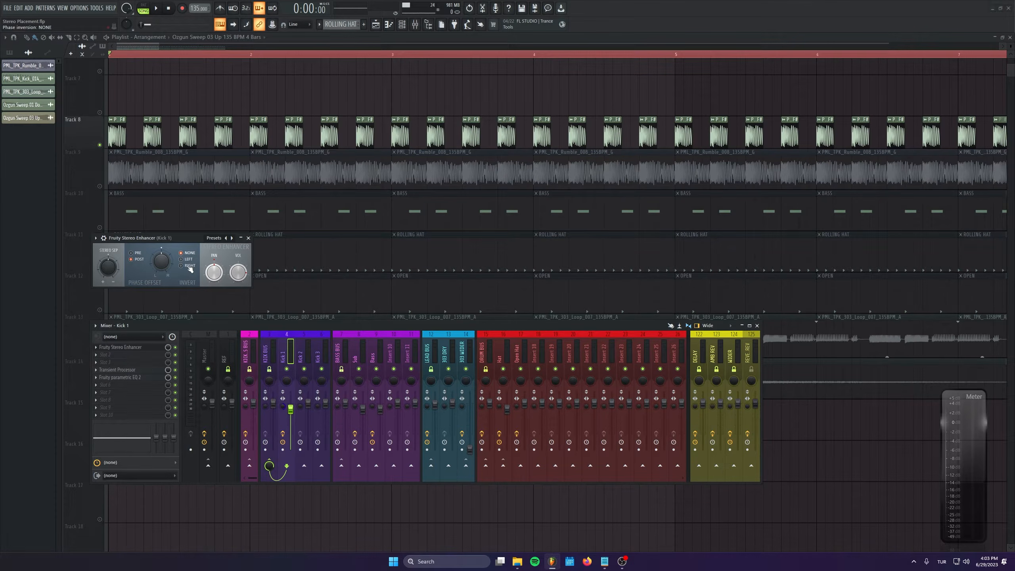
Try the stereo separation of the Fruity Stereo Enhancer on Kick 1 and remove the effect from its slot.
left_click_drag(109, 266, 106, 280)
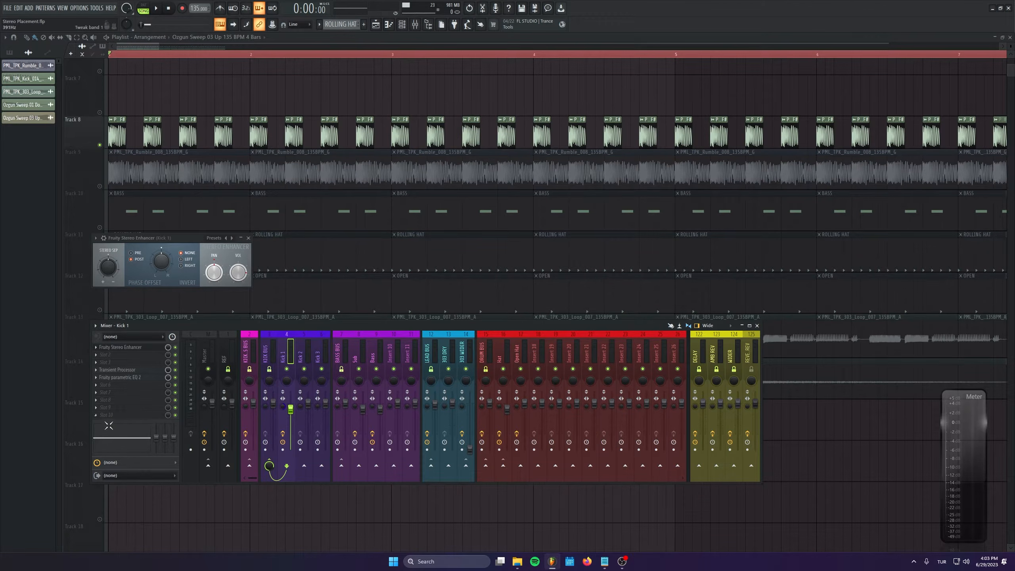
left_click(95, 347)
left_click(106, 364)
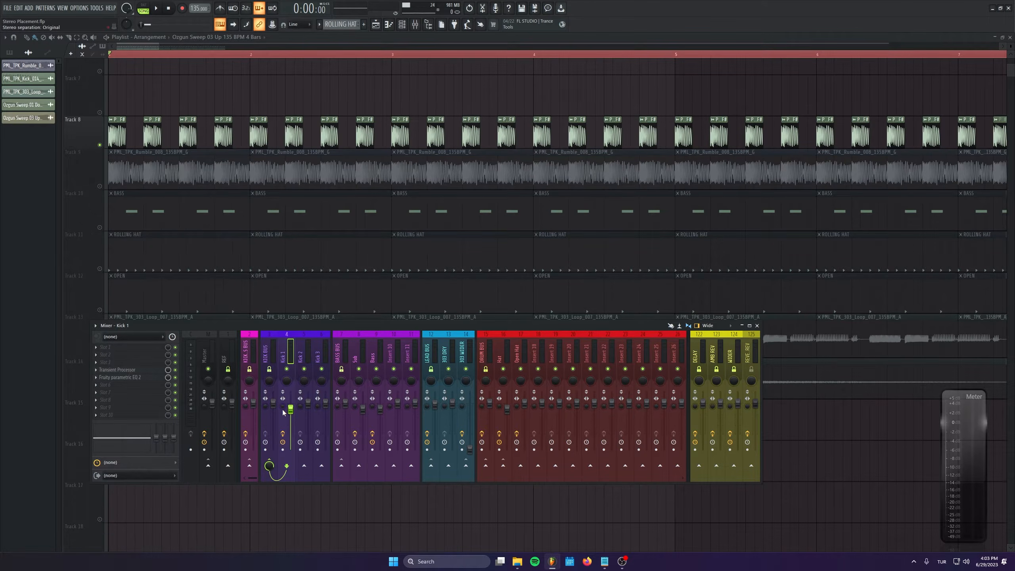
Solo and play the rumble on Track 9, and set the Sub mixer track's stereo separation to 100% merged.
right_click(99, 186)
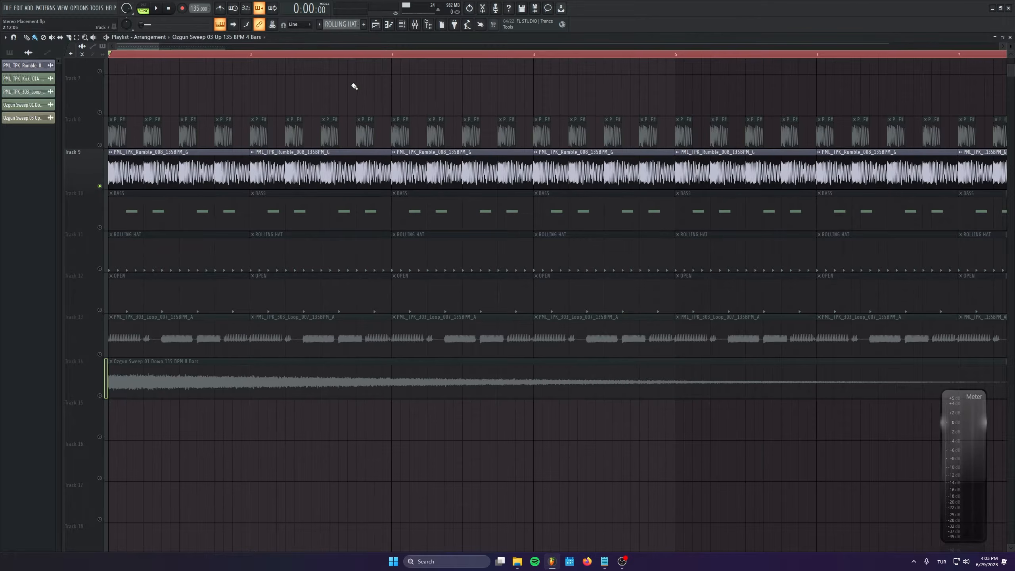
left_click(408, 25)
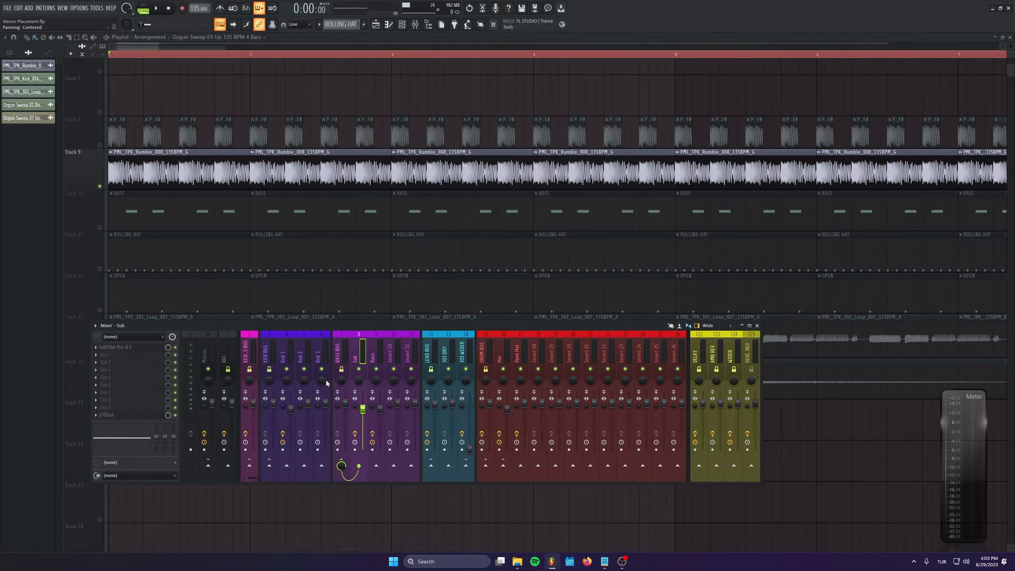
key("space")
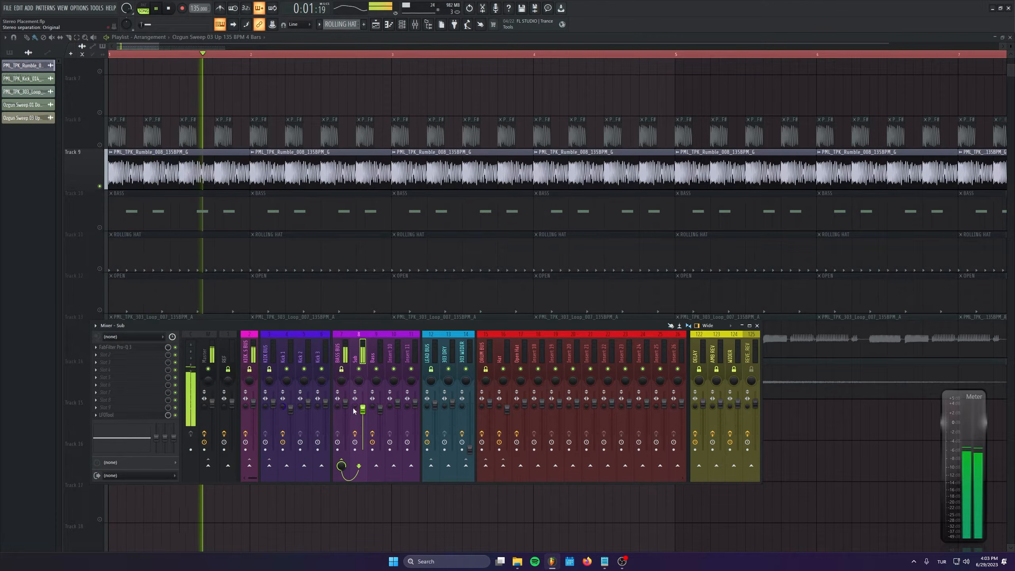
key("space")
left_click_drag(355, 407, 355, 372)
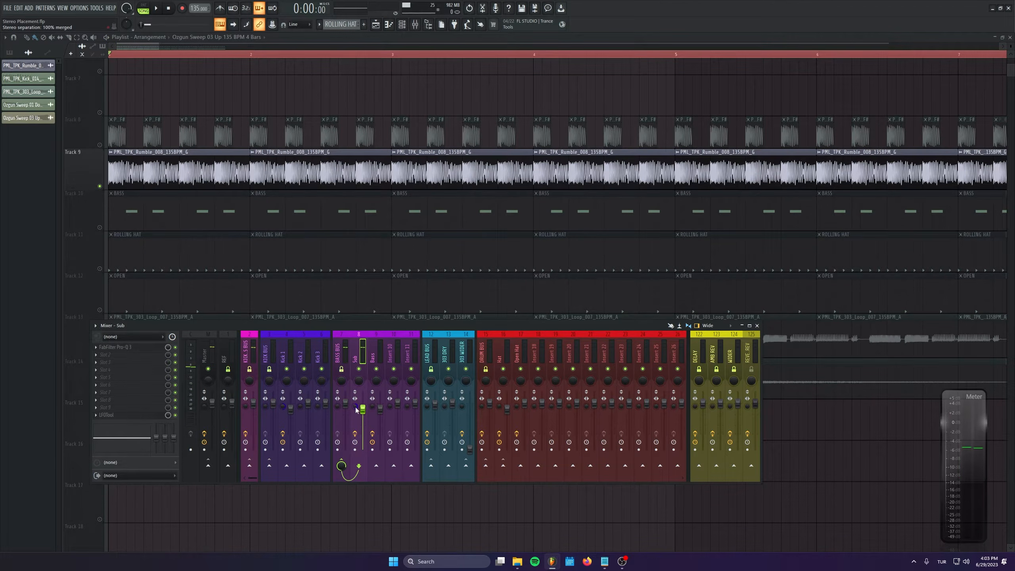
Enable the kick on Track 8 alongside the rumble and listen to both at a system volume of 100.
key("space")
left_click(100, 146)
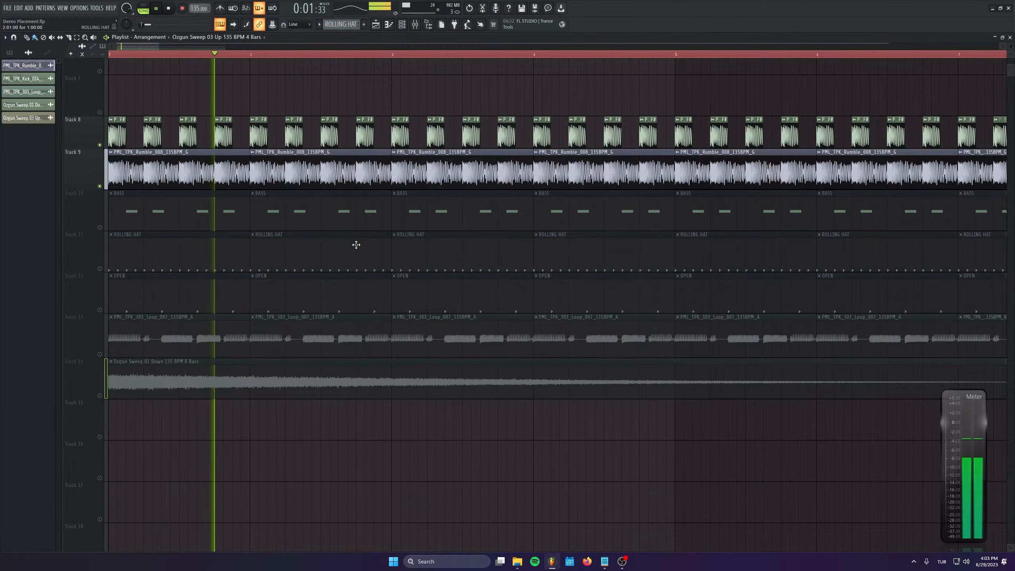
key("XF86AudioRaiseVolume")
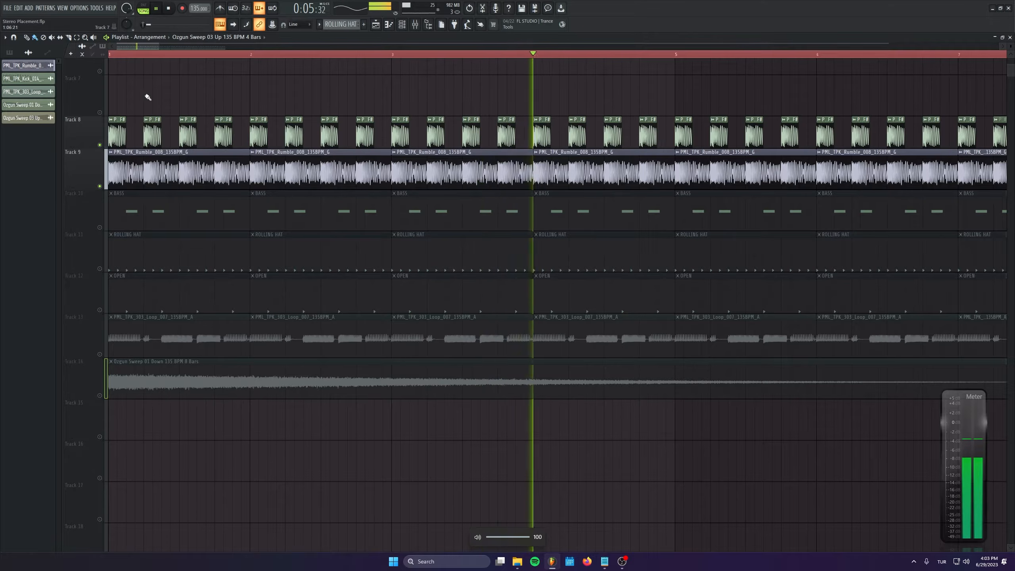
key("space")
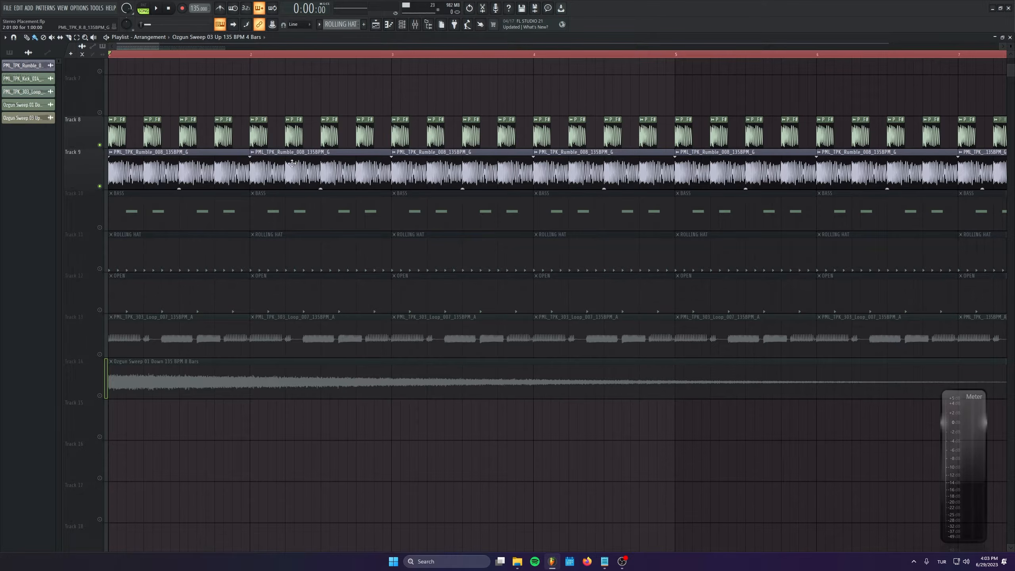
Enable the bass on Track 10 and play it with the kick and rumble with the mixer open.
left_click(100, 227)
key("space")
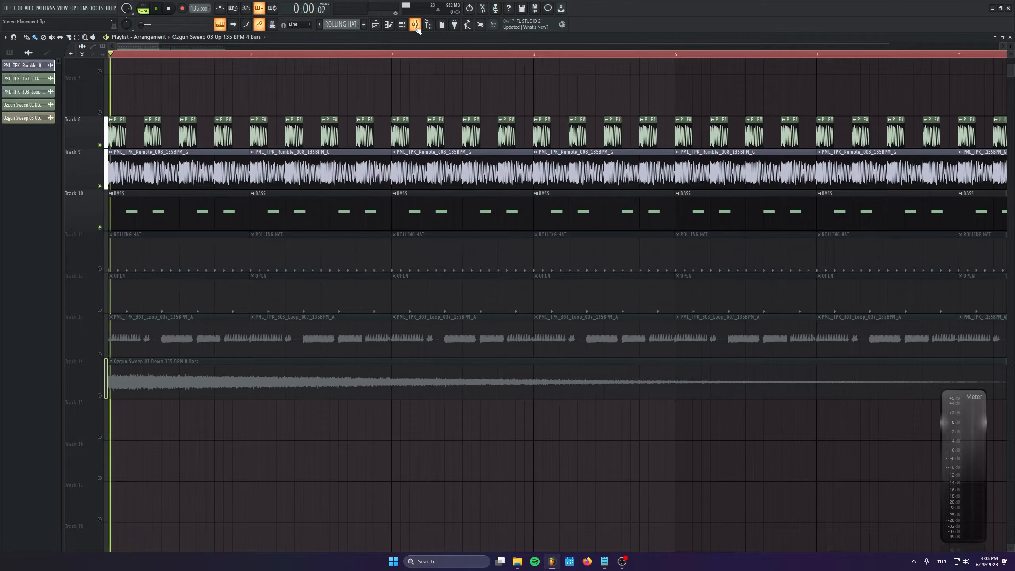
left_click(416, 26)
left_click_drag(413, 329, 430, 338)
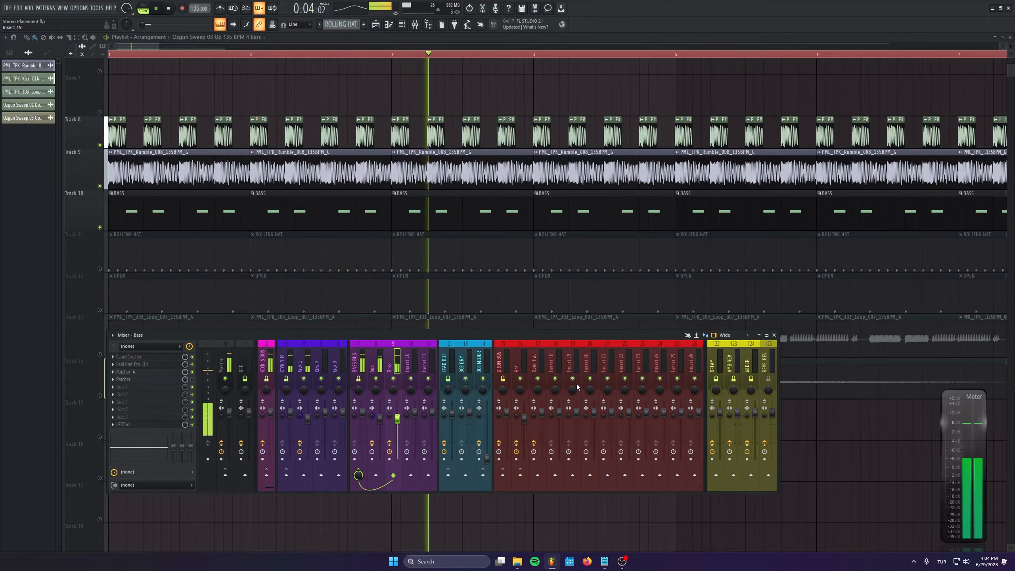
key("space")
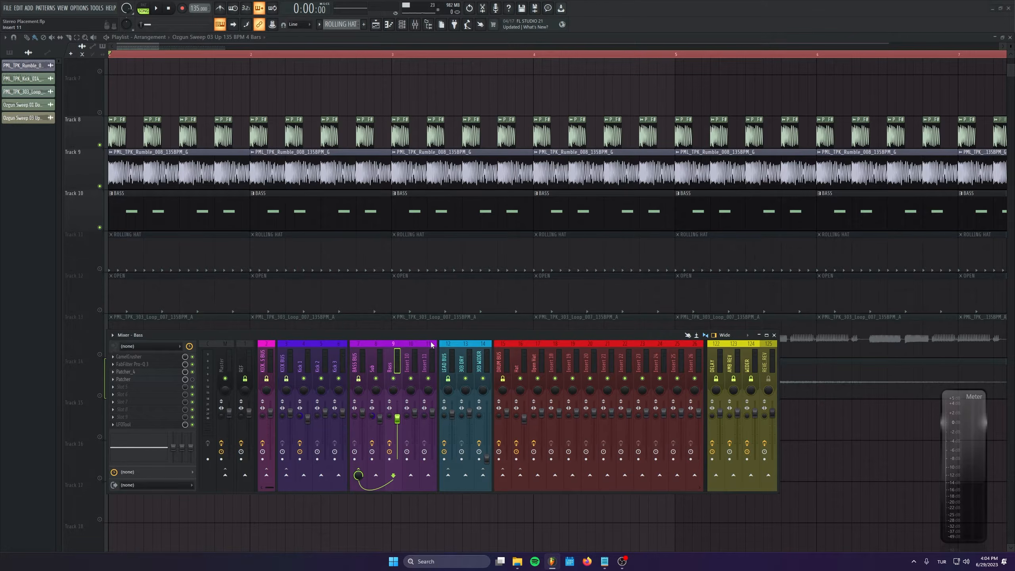
Examine the Patcher effect map on the Bass mixer track and listen to the kick, rumble and bass together.
left_click(124, 379)
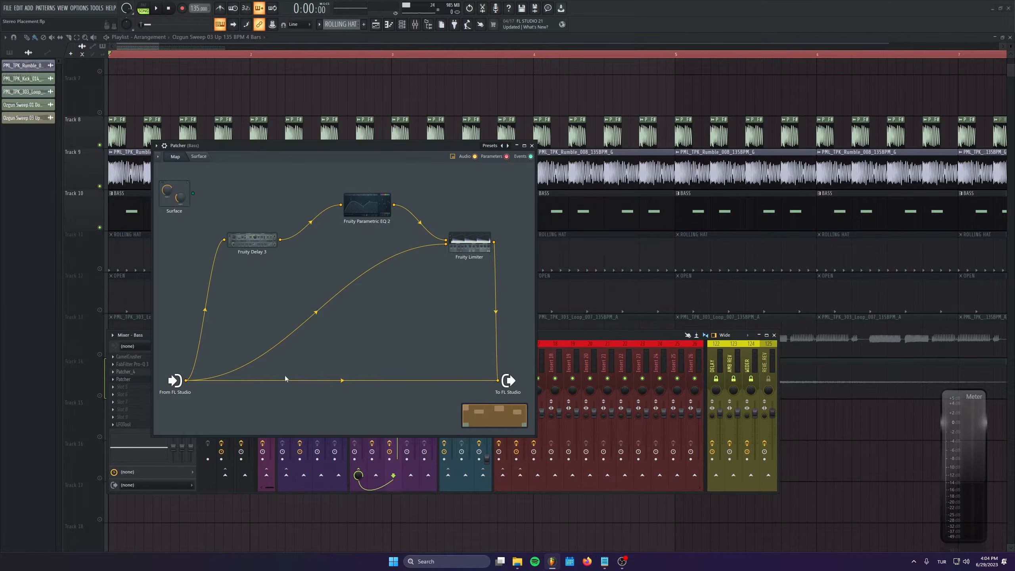
left_click(530, 161)
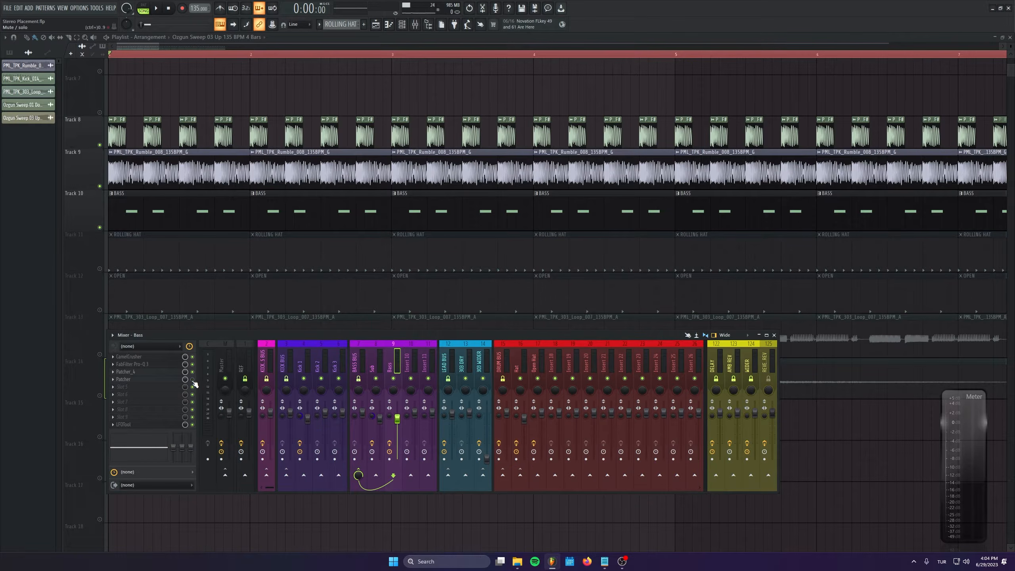
key("space")
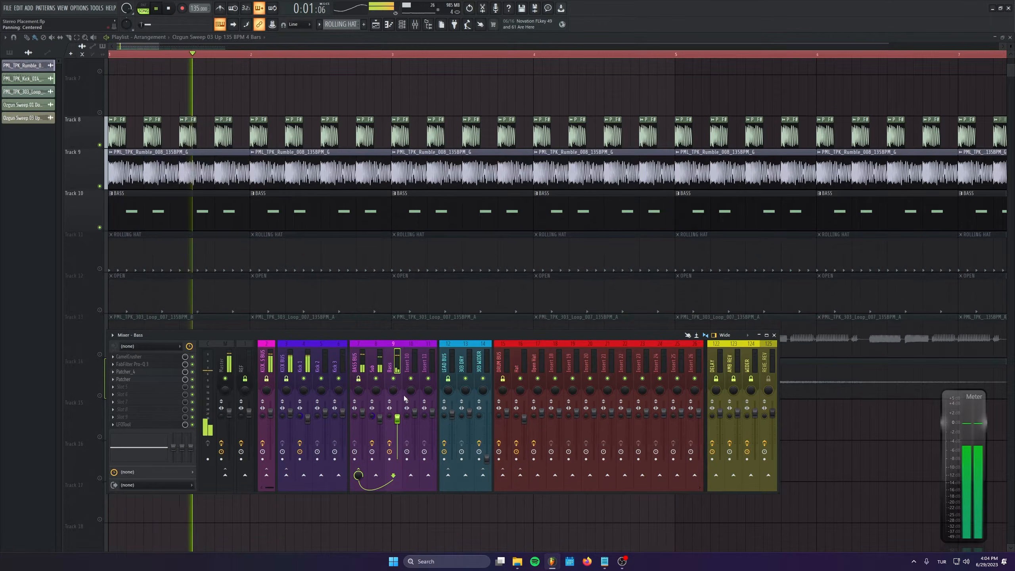
left_click(152, 379)
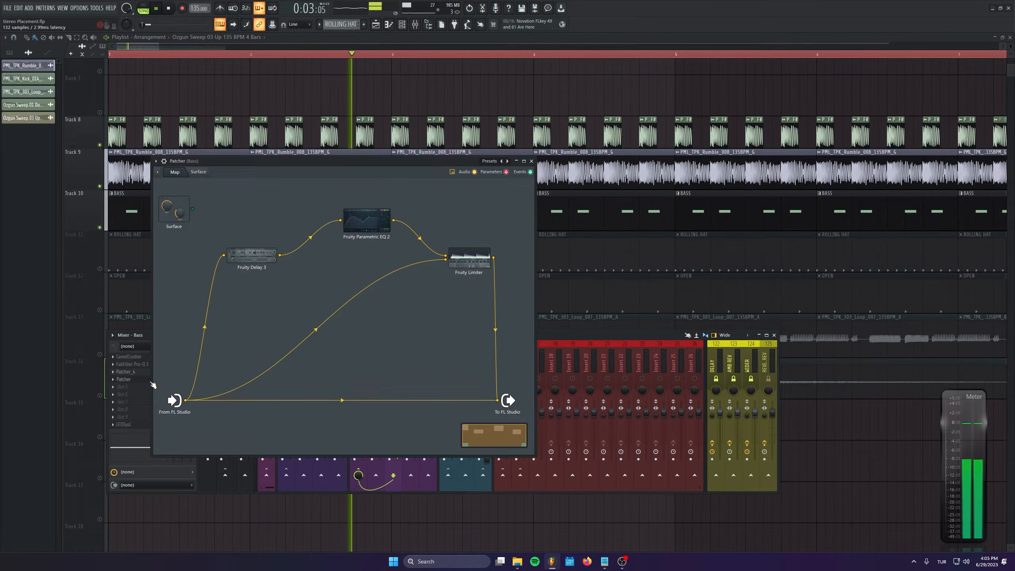
key("space")
left_click(530, 160)
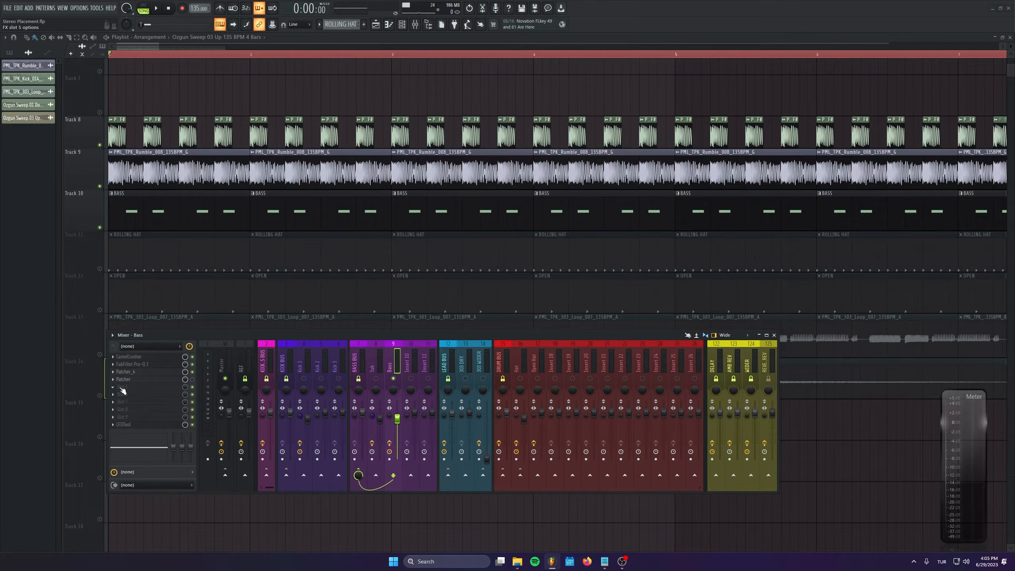
Load a new Patcher in slot 5 of the Bass mixer track and add Fruity Delay 3 to its map.
left_click(136, 390)
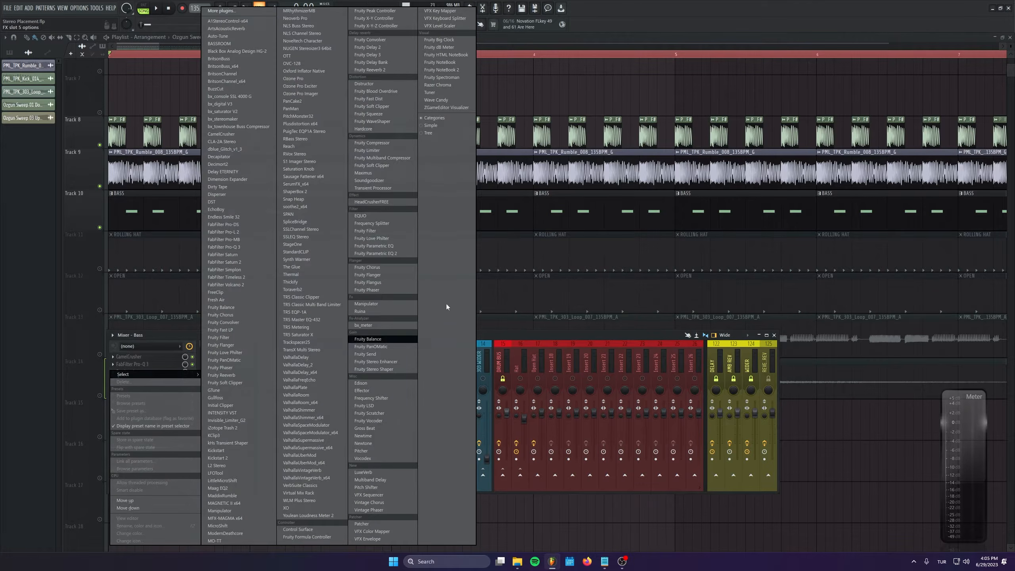
left_click(378, 522)
right_click(257, 225)
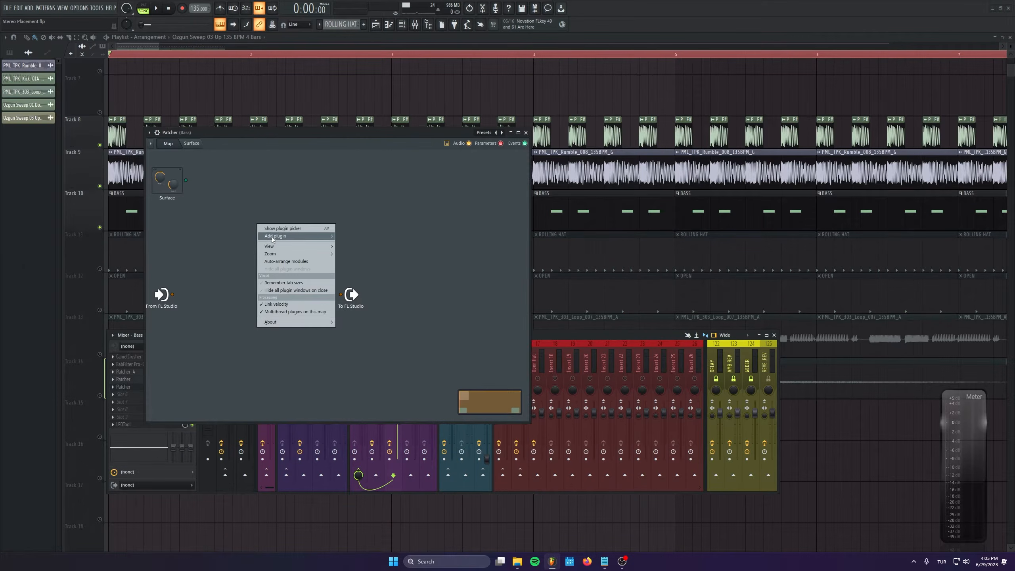
mouse_move(293, 238)
left_click(624, 77)
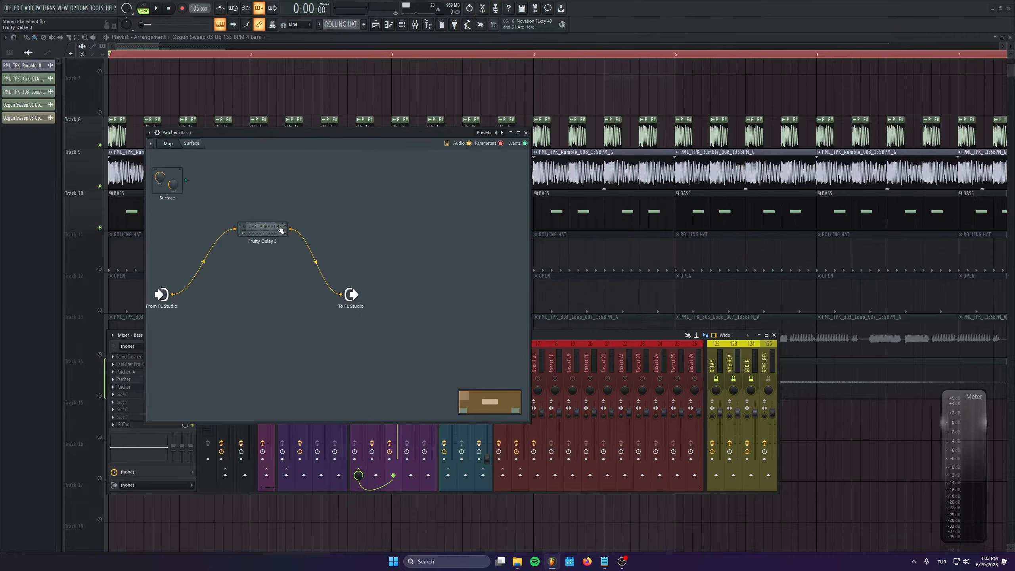
left_click_drag(257, 138, 316, 140)
Remove the older Patcher from slot 4 of the Bass mixer track.
left_click(128, 379)
left_click(136, 366)
scroll(223, 374, "up", 2)
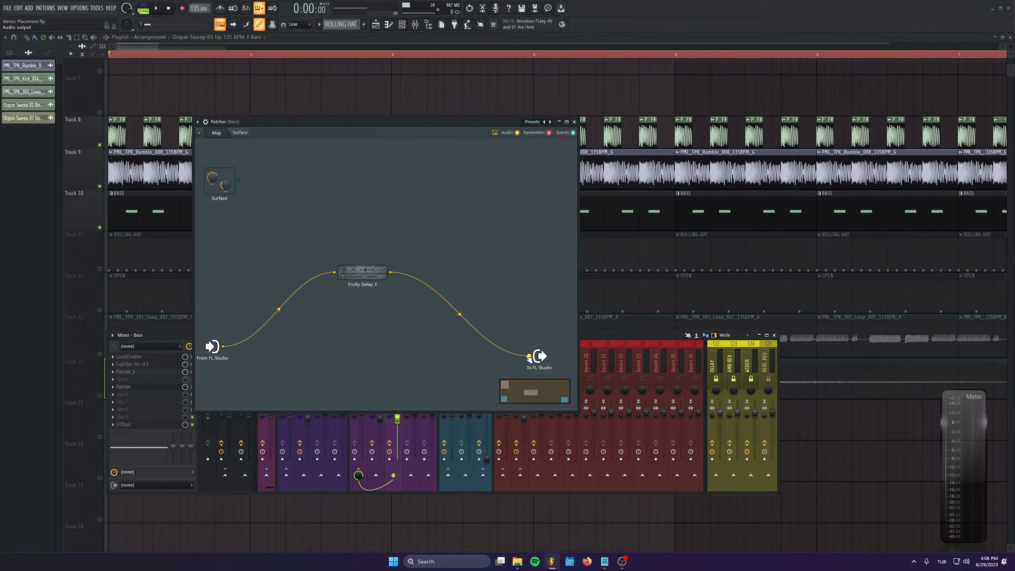
Turn Fruity Delay 3's dry output fully down and connect From FL Studio directly to To FL Studio as a parallel dry path.
left_click(349, 273)
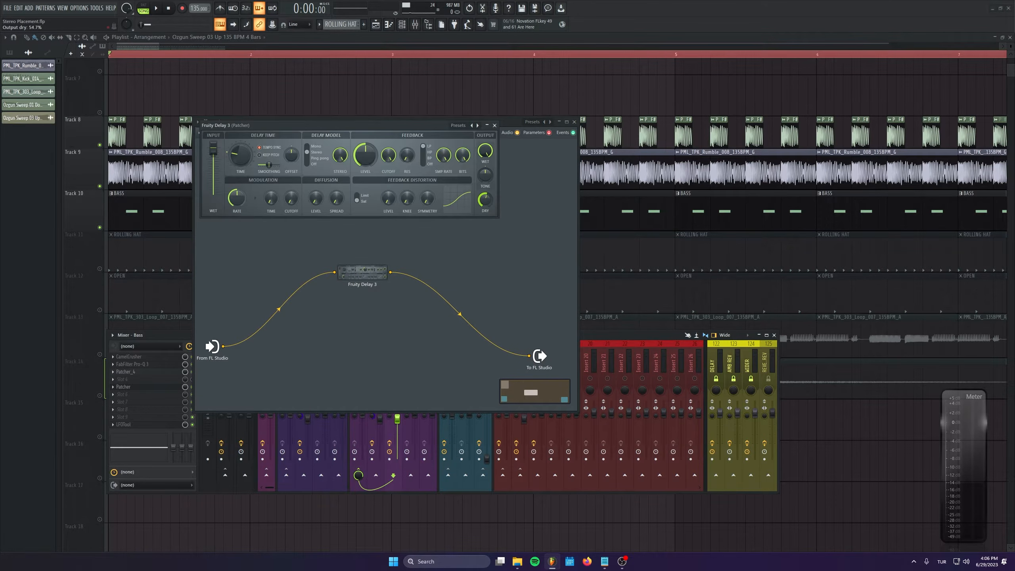
left_click_drag(223, 346, 528, 356)
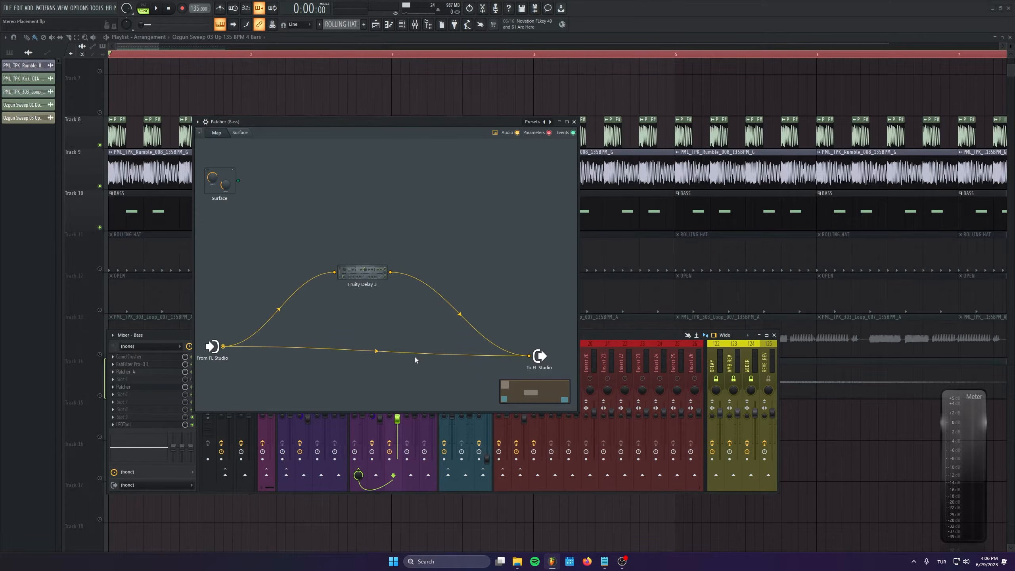
left_click_drag(361, 273, 380, 248)
Set Fruity Delay 3 to the ping pong model with a time of 2:0, audition it and lower its feedback cutoff.
key("space")
left_click(369, 254)
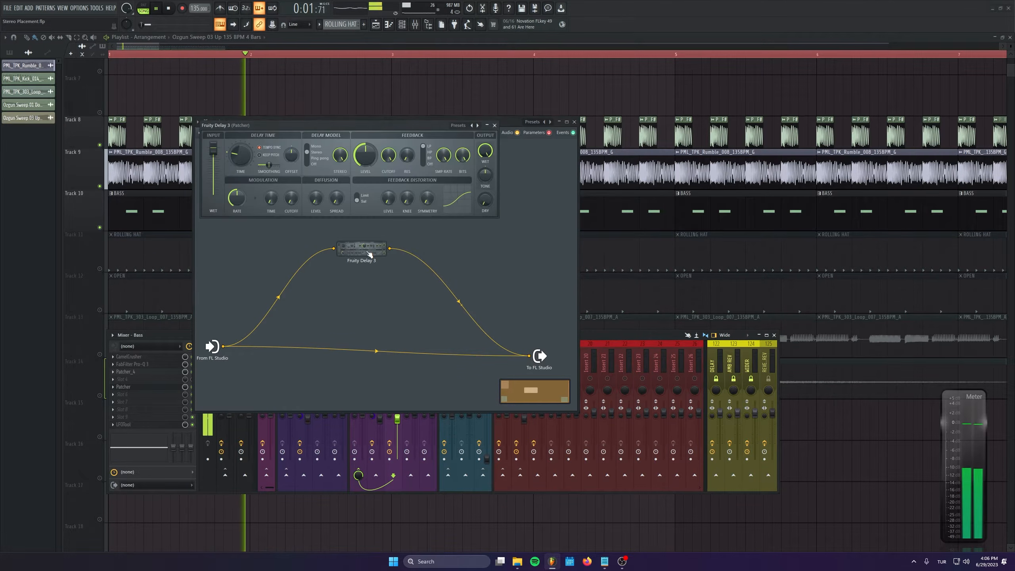
key("space")
left_click_drag(366, 138, 366, 145)
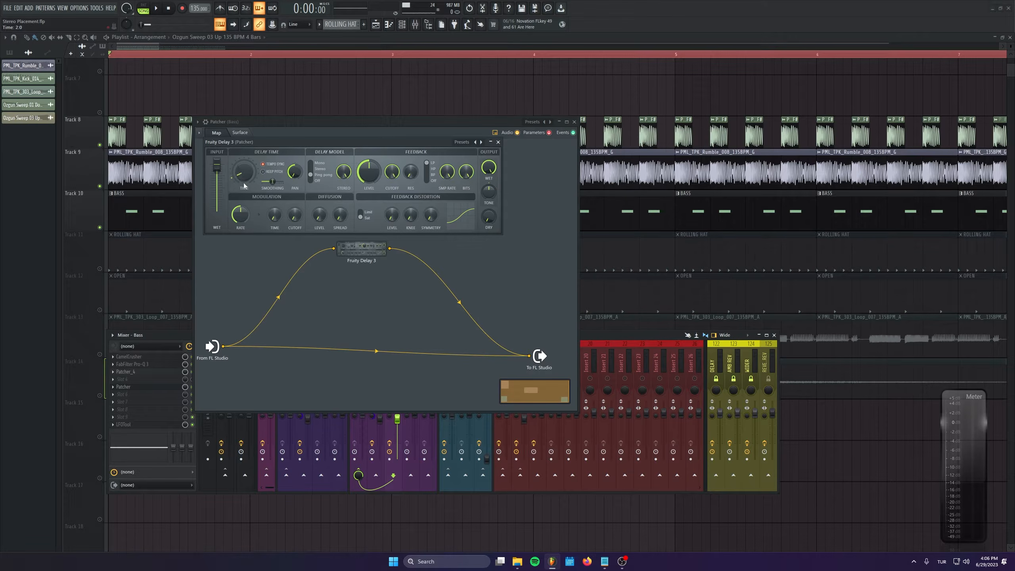
left_click_drag(260, 142, 275, 153)
key("space")
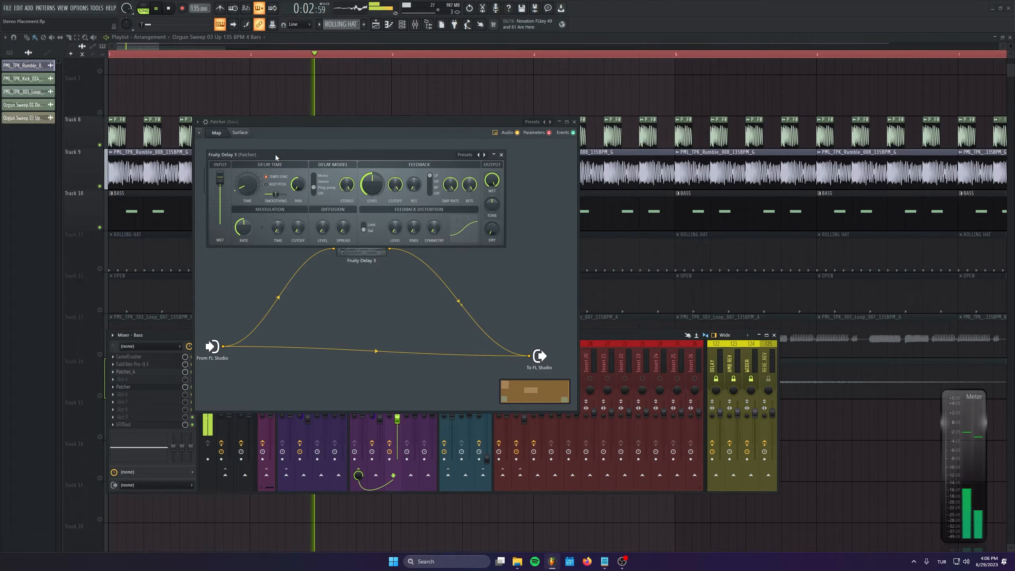
key("space")
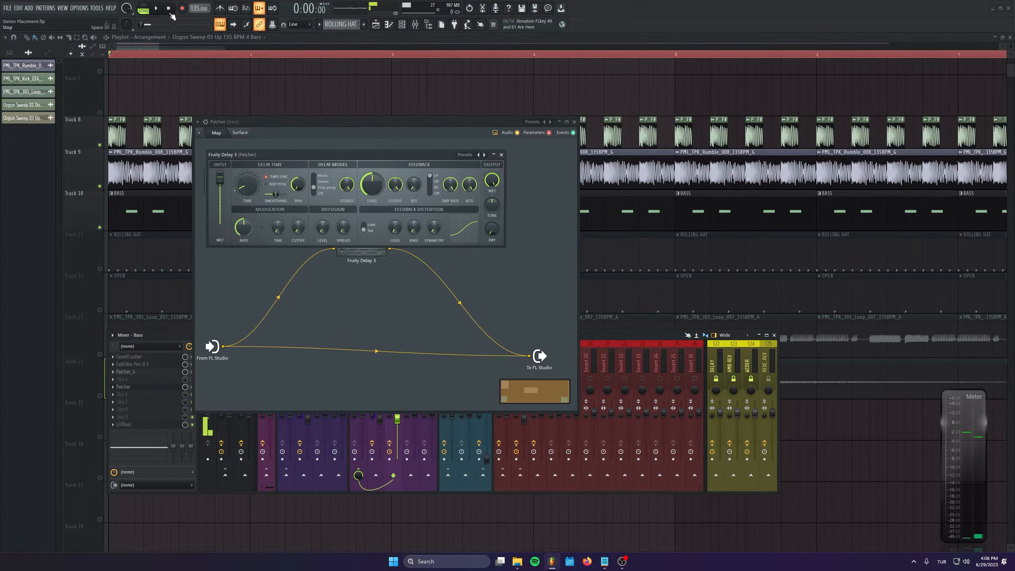
left_click_drag(394, 184, 395, 192)
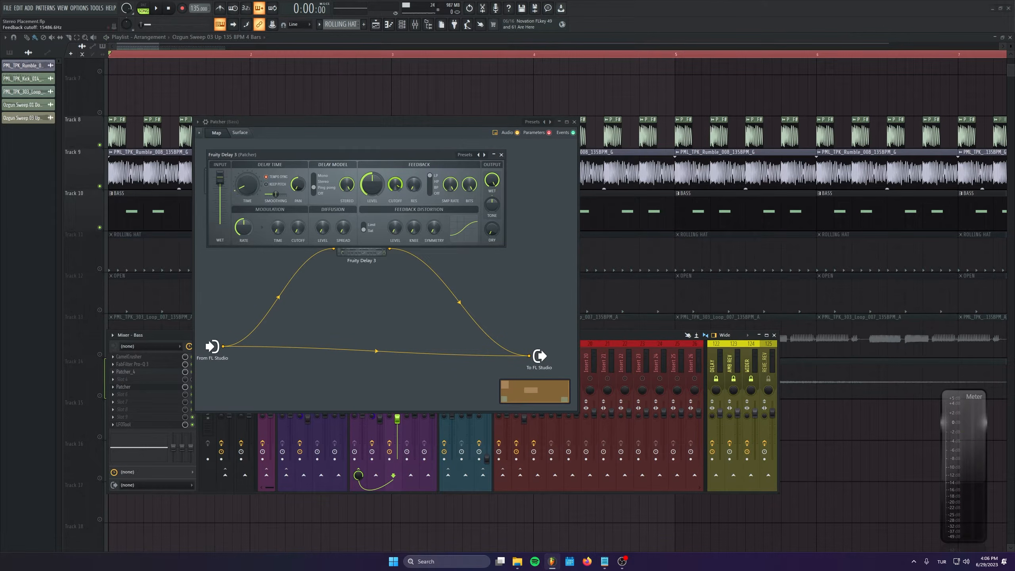
left_click(501, 155)
Add Fruity Parametric EQ 2 after the delay in the Patcher map and load its LOWCUT preset.
right_click(448, 202)
mouse_move(479, 212)
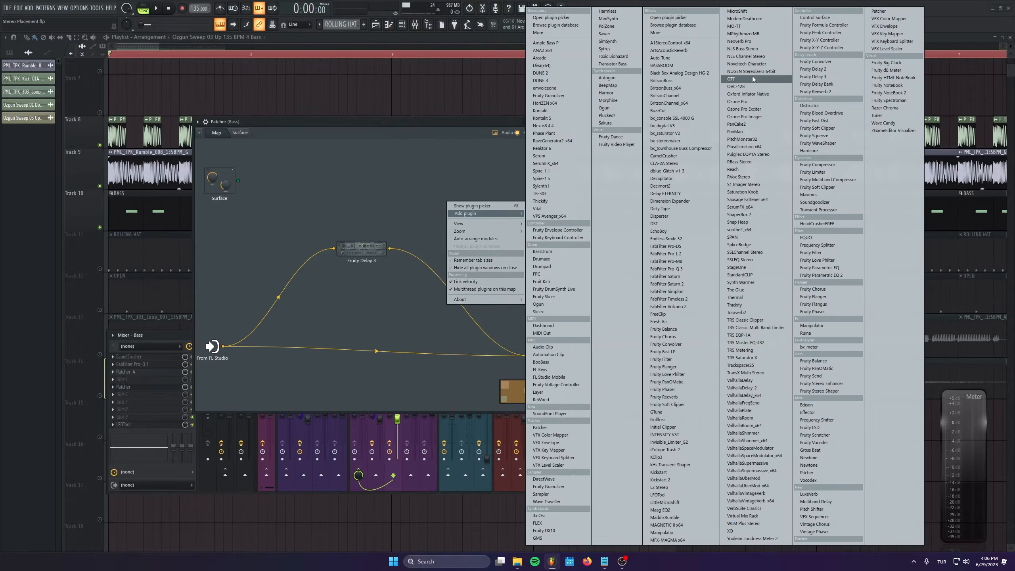
left_click(819, 275)
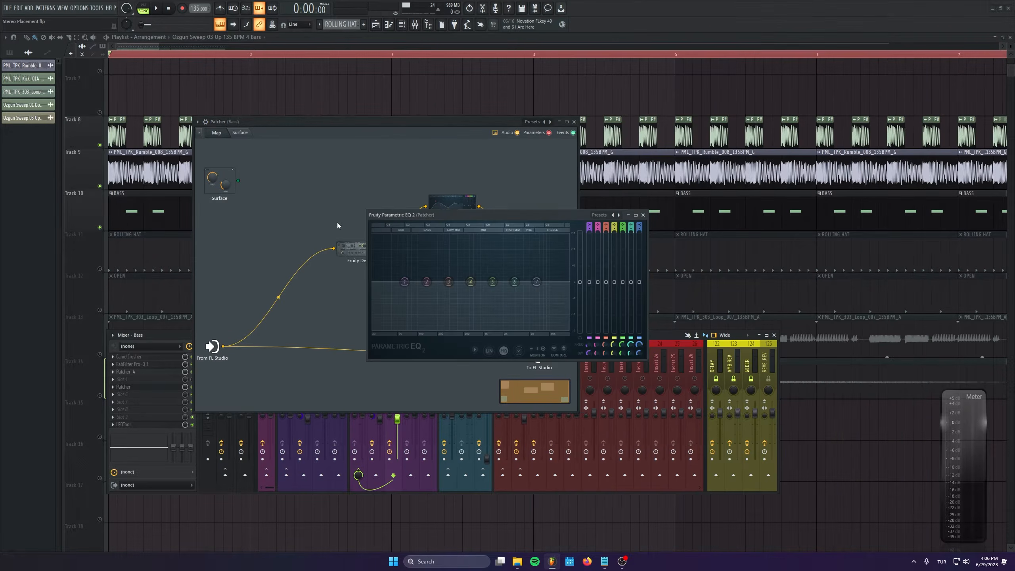
left_click(610, 216)
left_click(625, 276)
Adjust the EQ's band 1 high-pass to about 396 Hz while listening to the delayed bass.
left_click_drag(406, 282, 471, 282)
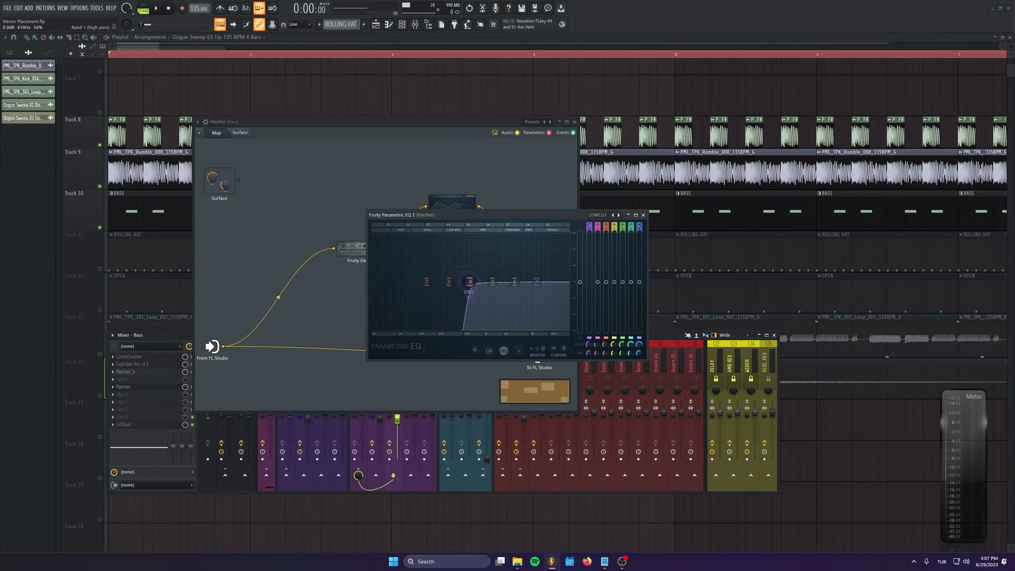
left_click_drag(467, 215, 484, 240)
key("space")
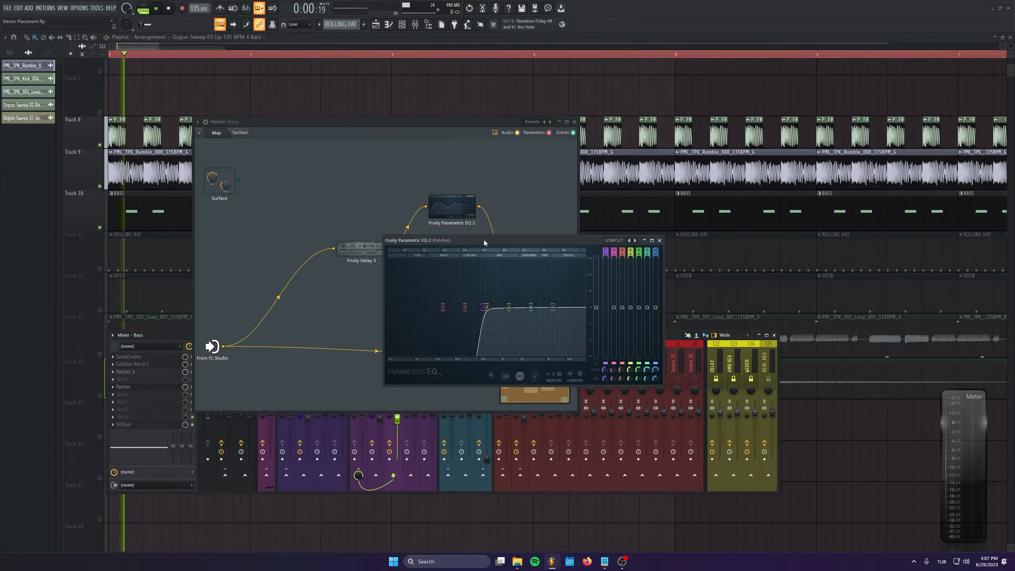
mouse_move(485, 306)
left_mouse_down()
mouse_move(464, 307)
mouse_move(473, 307)
left_mouse_up()
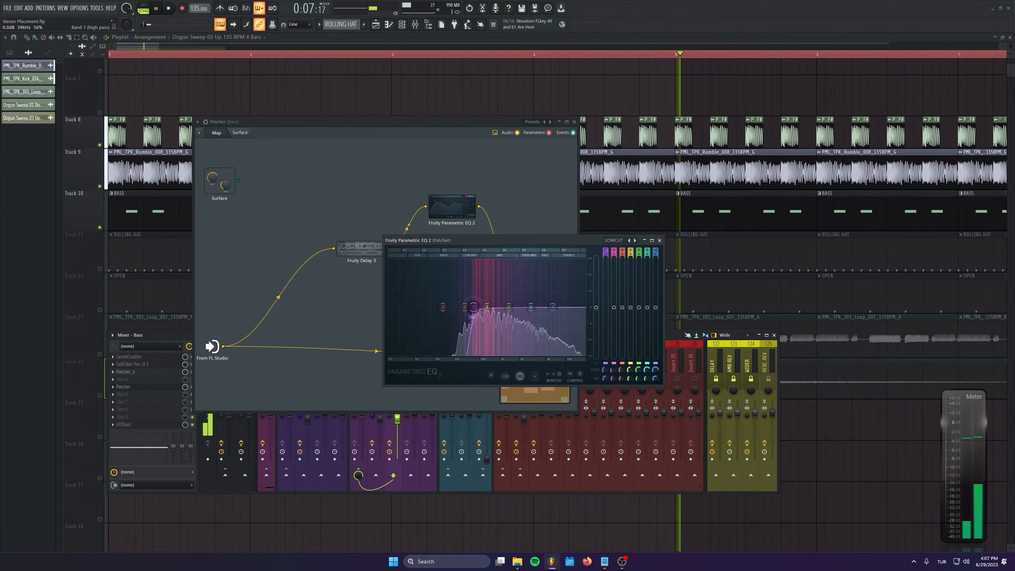
left_click(660, 240)
key("space")
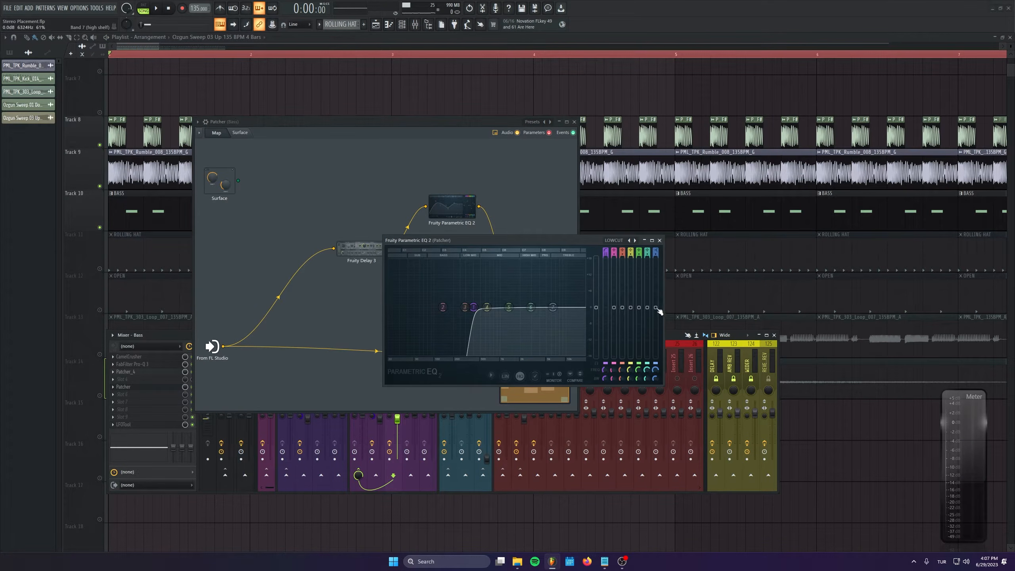
Lower the EQ's band 7 high shelf to about -14.7 dB and listen to the result.
left_click_drag(655, 308, 655, 347)
key("space")
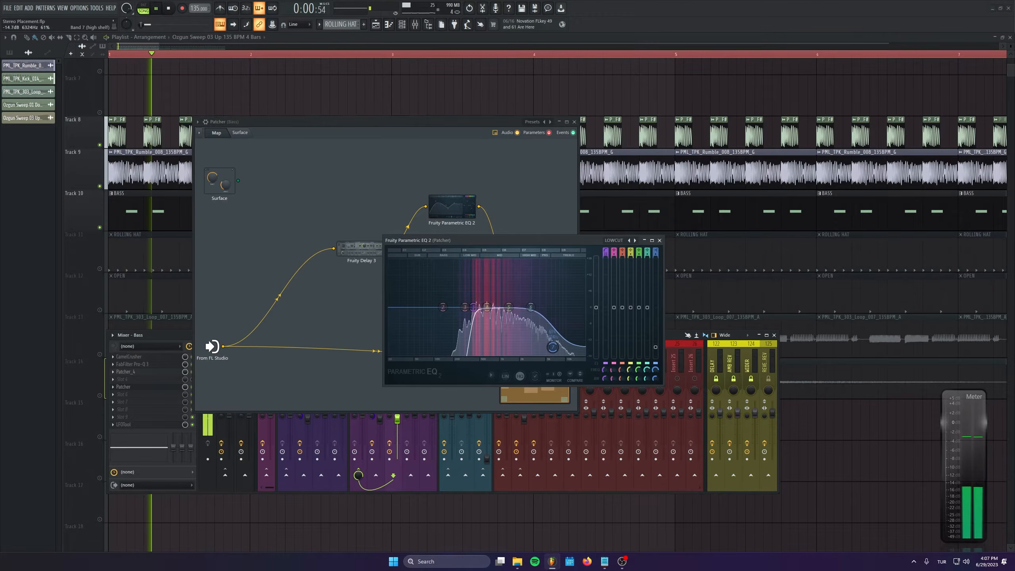
left_click(659, 240)
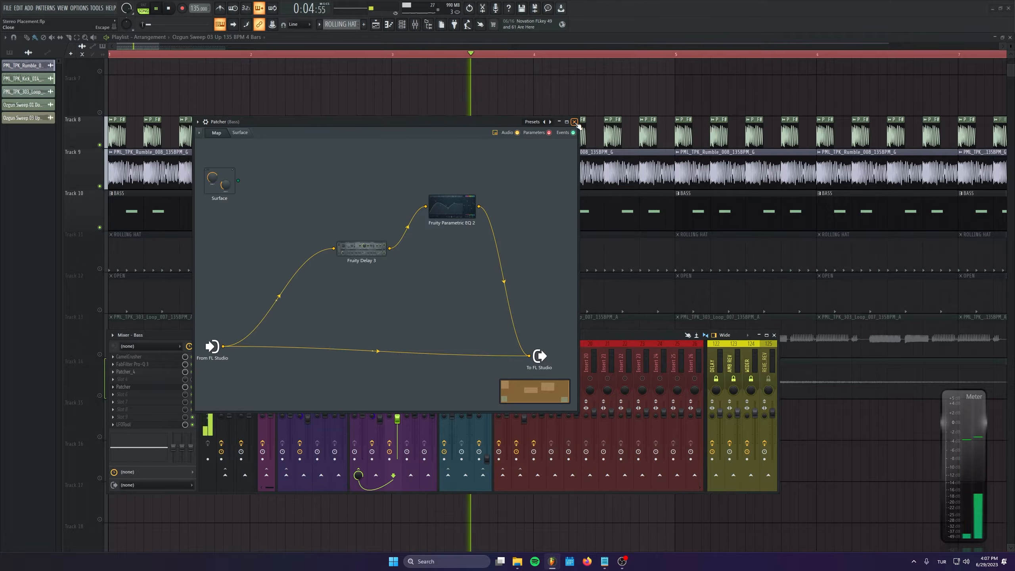
key("space")
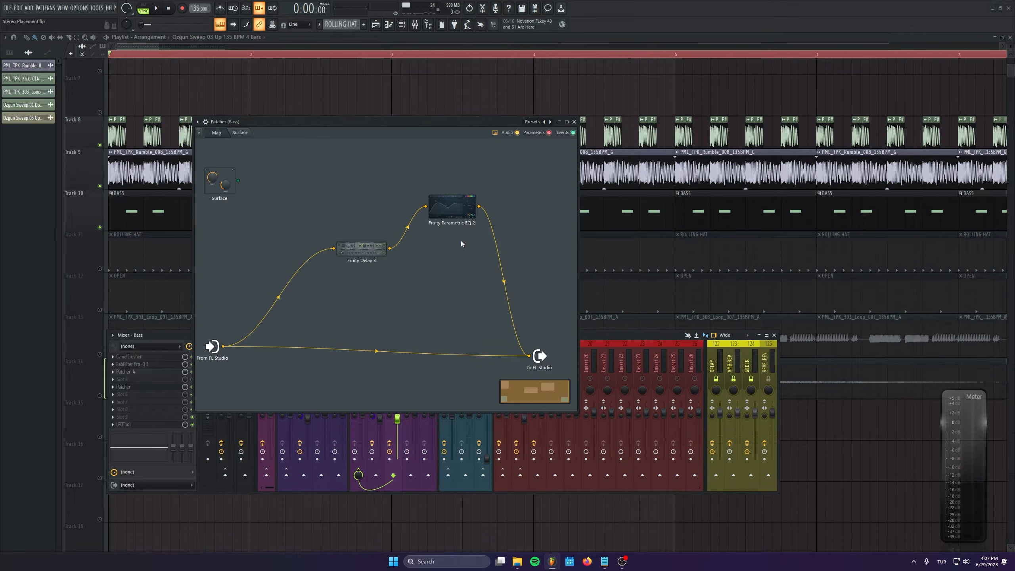
Add Fruity Limiter after the EQ, widen the Patcher window and route the limiter's output to To FL Studio.
left_click_drag(408, 120, 379, 126)
right_click(417, 278)
mouse_move(456, 289)
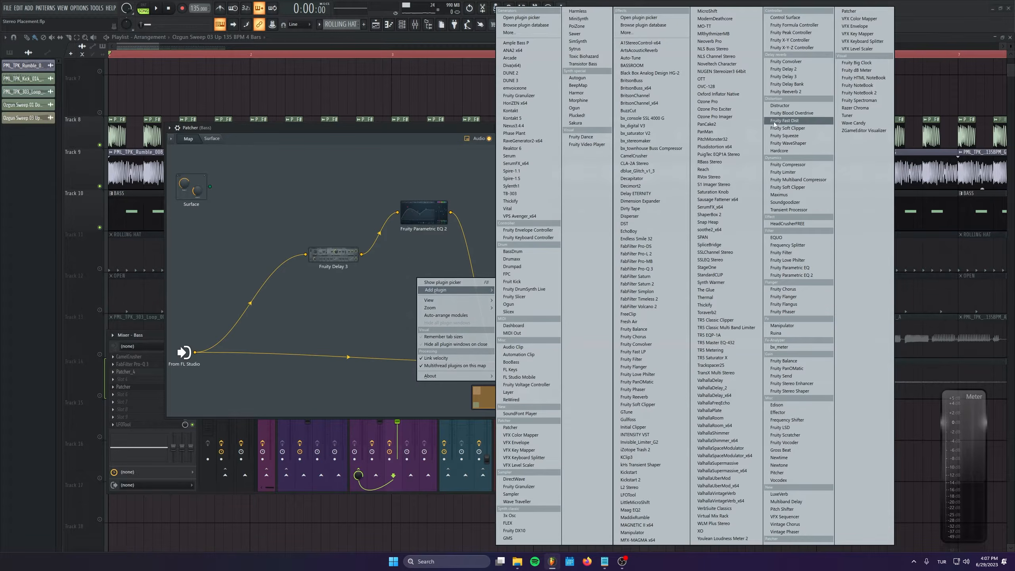
left_click(782, 172)
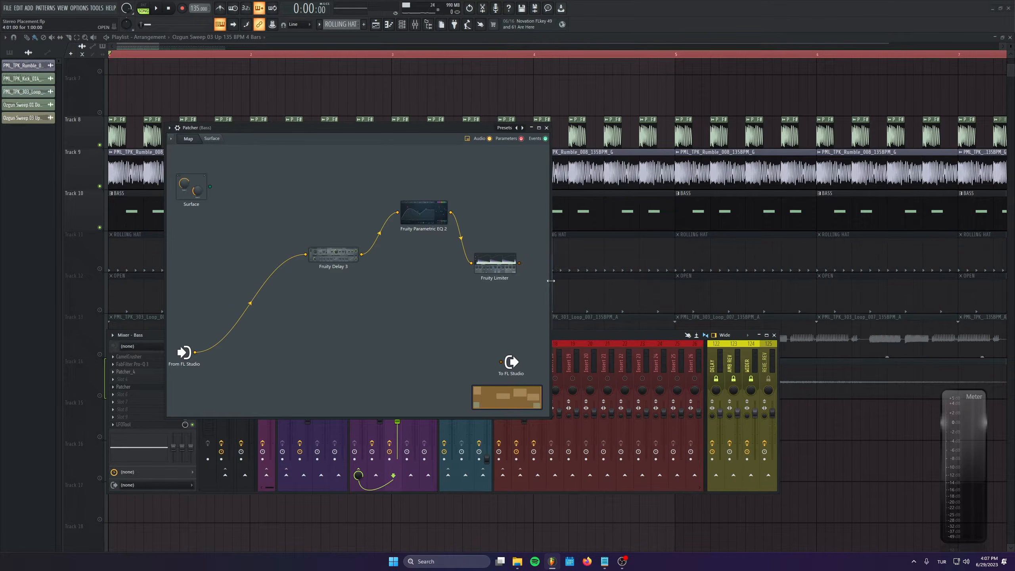
left_click_drag(549, 280, 668, 281)
left_click_drag(519, 263, 501, 361)
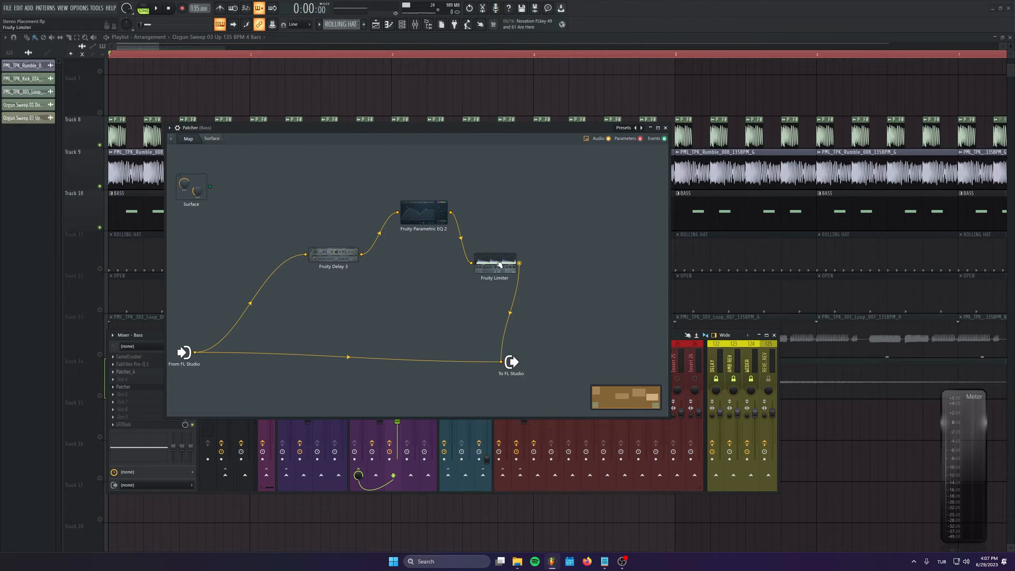
Enable the limiter's additional audio Input 1 and connect From FL Studio to it.
right_click(498, 263)
mouse_move(523, 305)
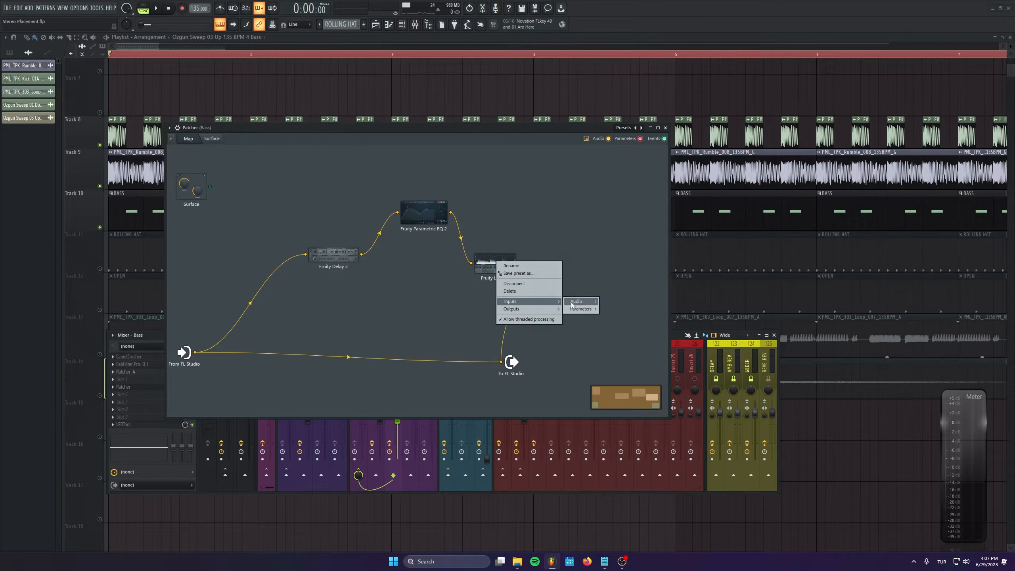
mouse_move(571, 305)
left_click(618, 324)
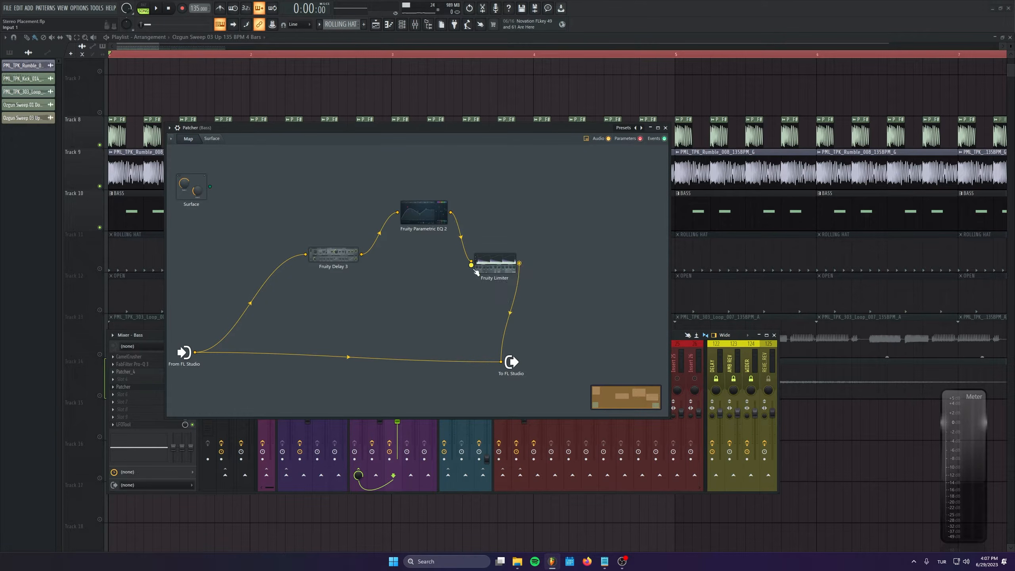
left_click_drag(195, 352, 205, 350)
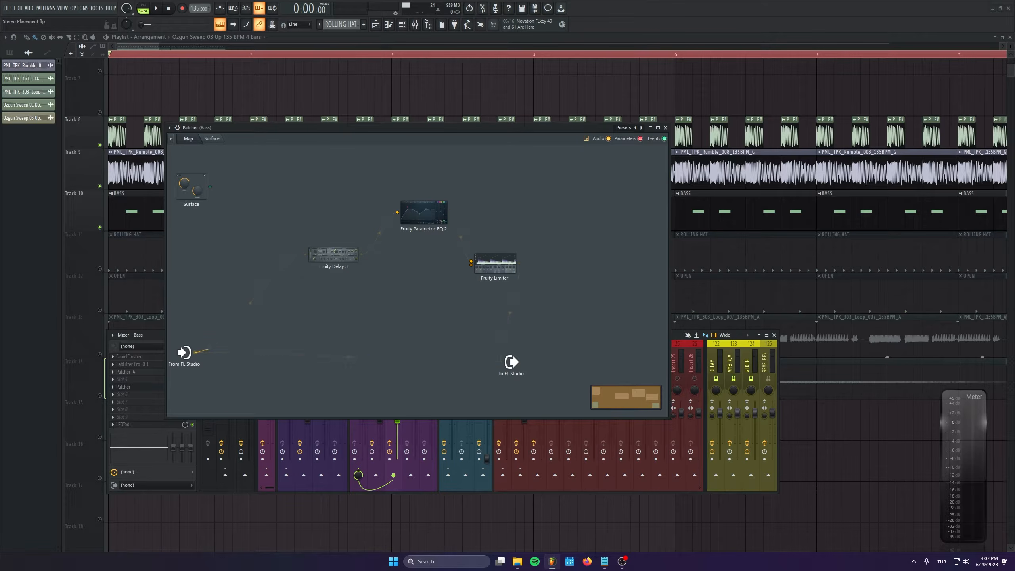
left_click_drag(322, 323, 472, 266)
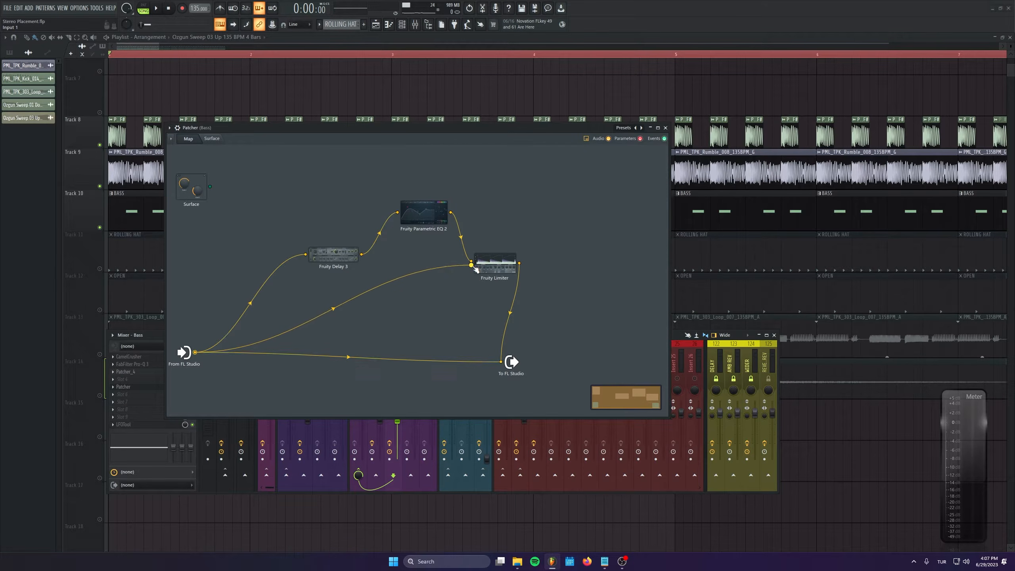
Switch Fruity Limiter to compressor mode and set its sidechain source to Input 1.
left_click(499, 270)
left_click(452, 343)
left_click(529, 341)
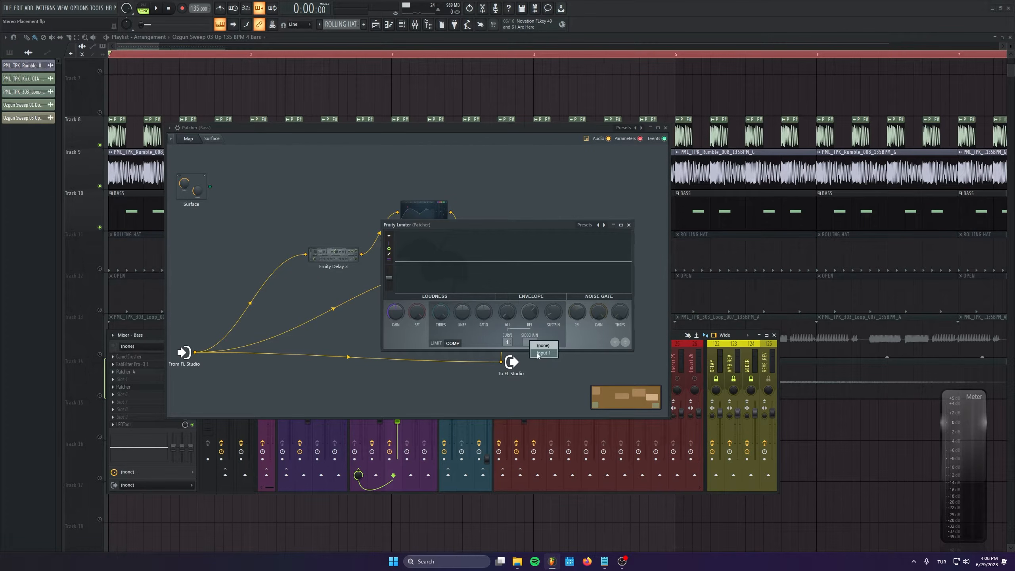
left_click(543, 353)
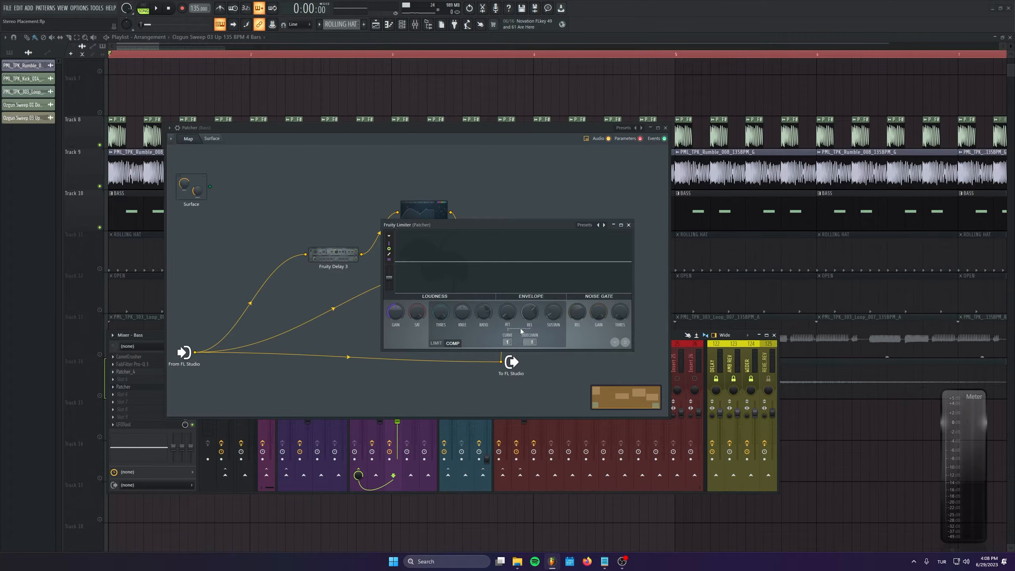
Lower the limiter's threshold, raise its ratio and boost its gain while listening to the sidechained delay.
left_click_drag(441, 254, 468, 249)
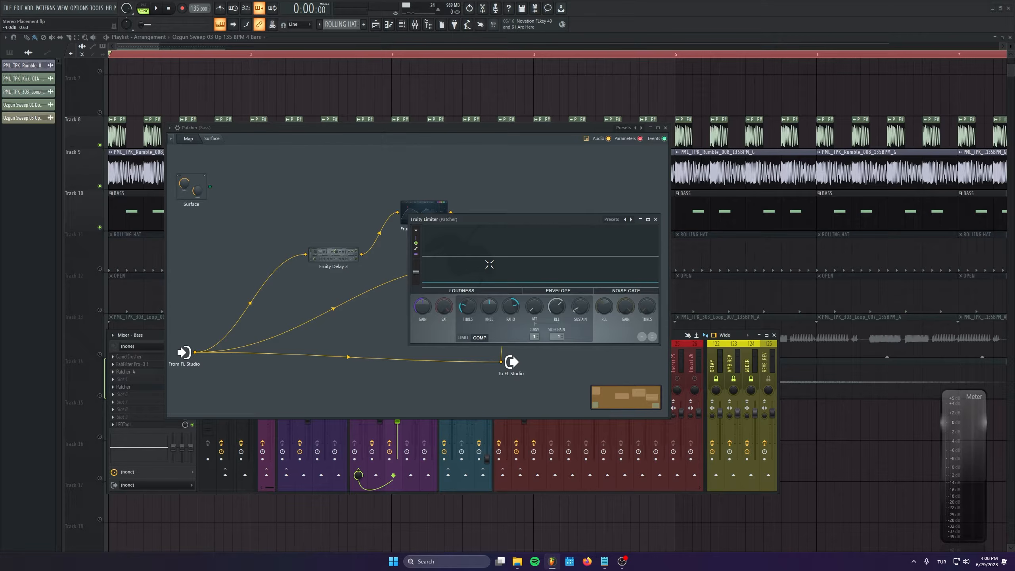
key("space")
left_click_drag(491, 216, 469, 196)
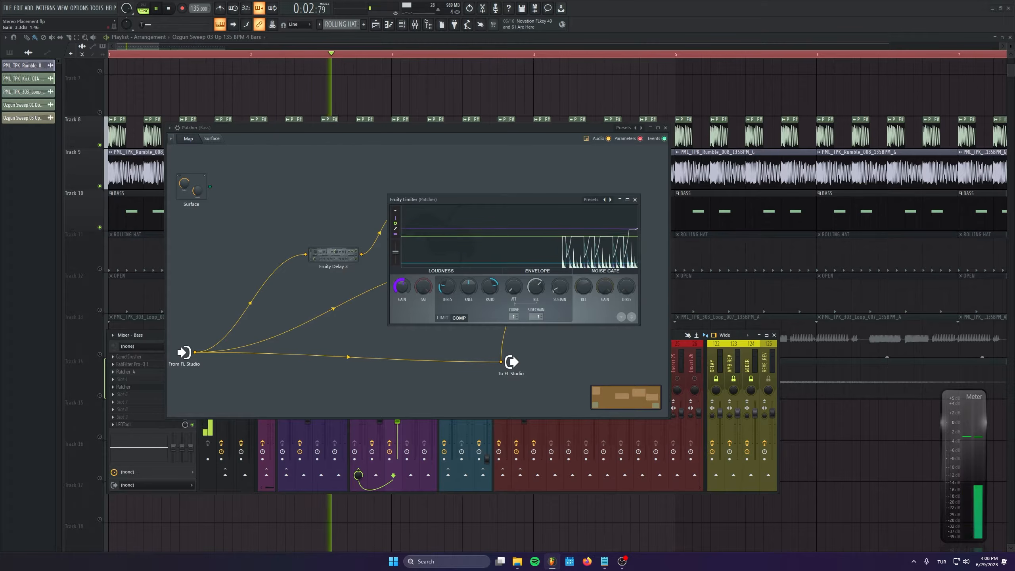
left_click(635, 199)
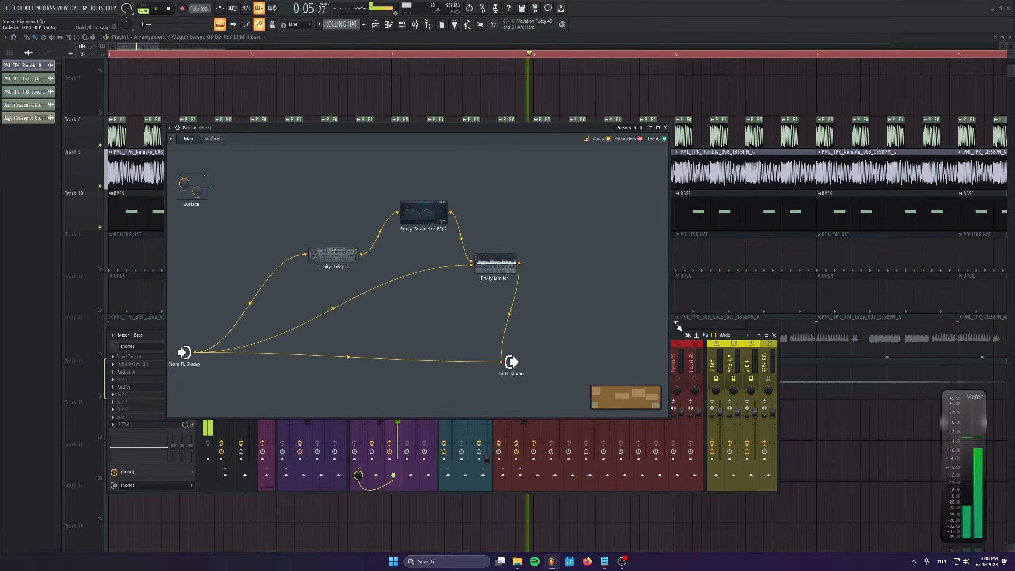
Close the Patcher and compare the bass with the slot 5 Patcher bypassed and enabled during playback.
left_click(666, 128)
left_click(192, 388)
left_click(192, 388)
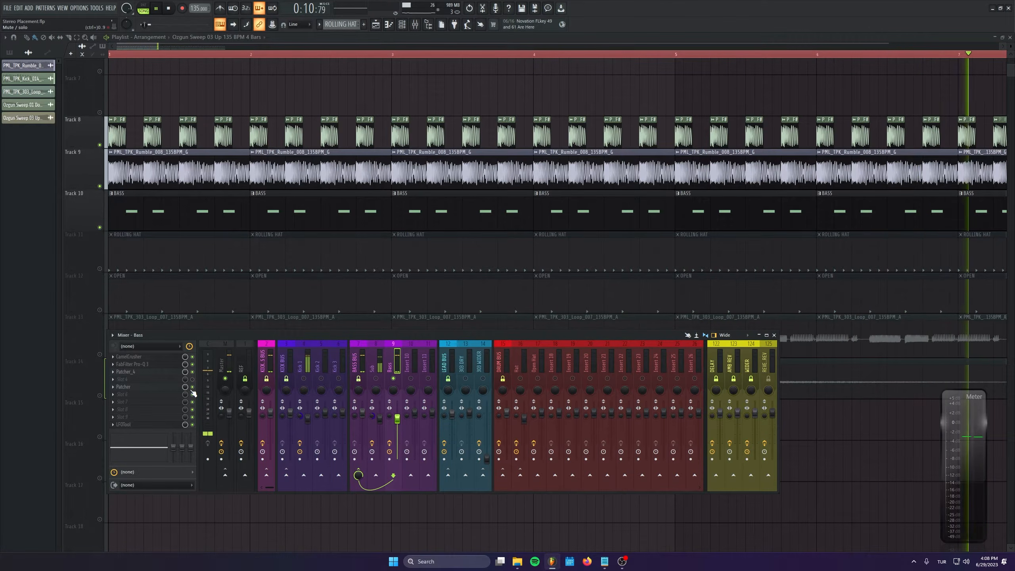
left_click(168, 9)
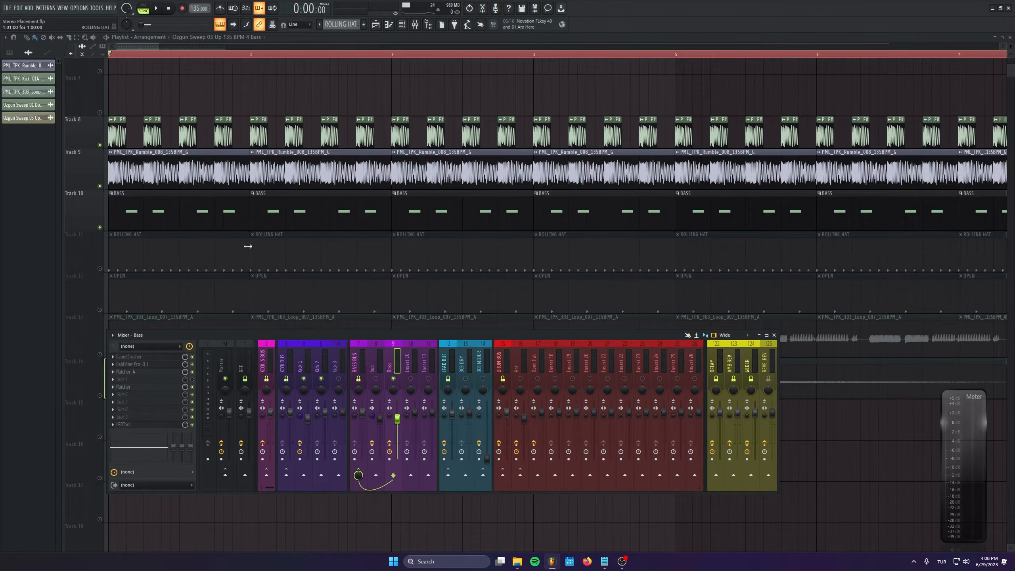
Play the kick, rumble and bass together from the start of the playlist.
left_click(115, 57)
key("space")
left_click(415, 25)
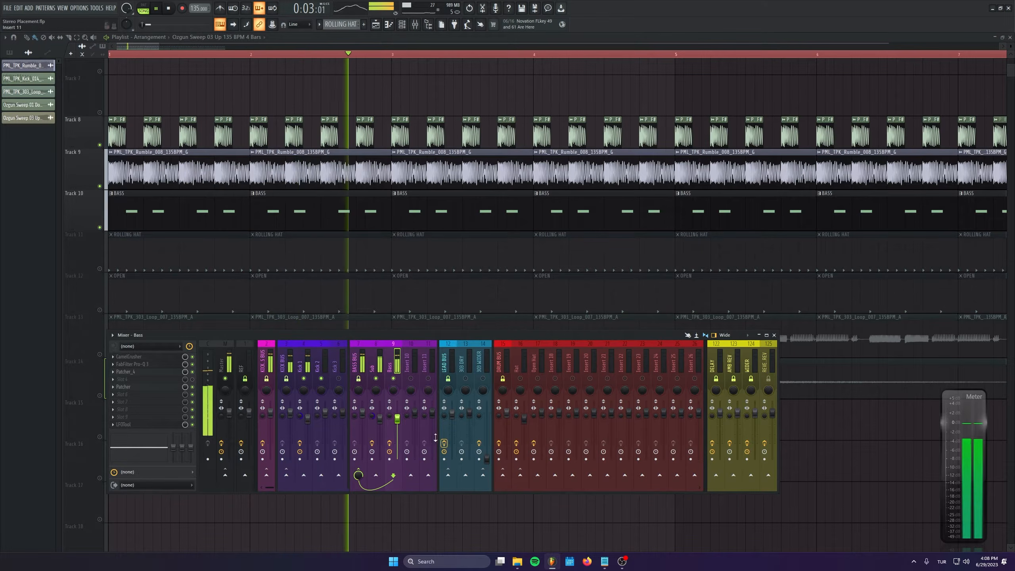
Lower the high-cut in the Bass Patcher's Fruity Parametric EQ 2 while listening to the filtered delay.
left_click(132, 372)
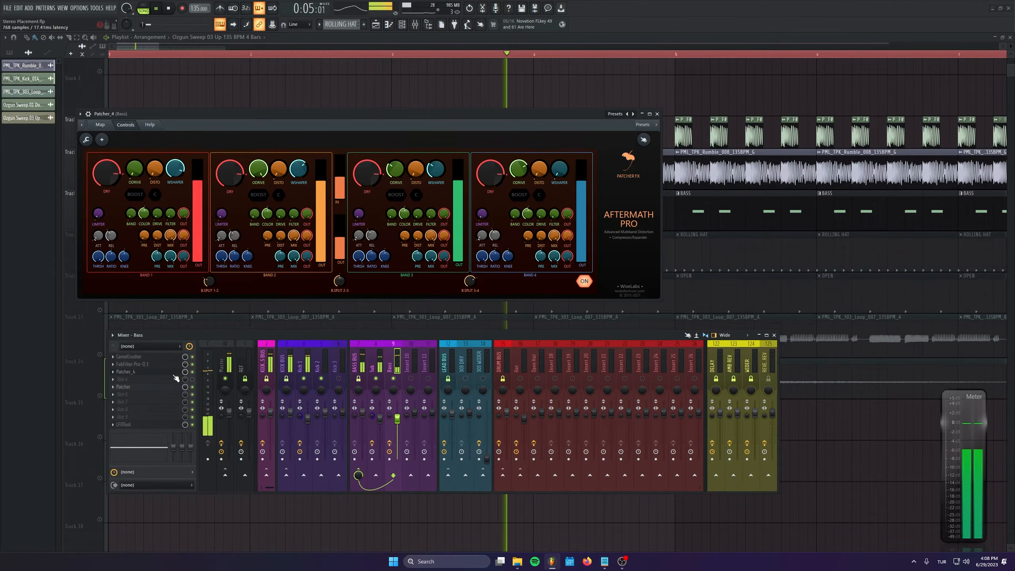
left_click(136, 386)
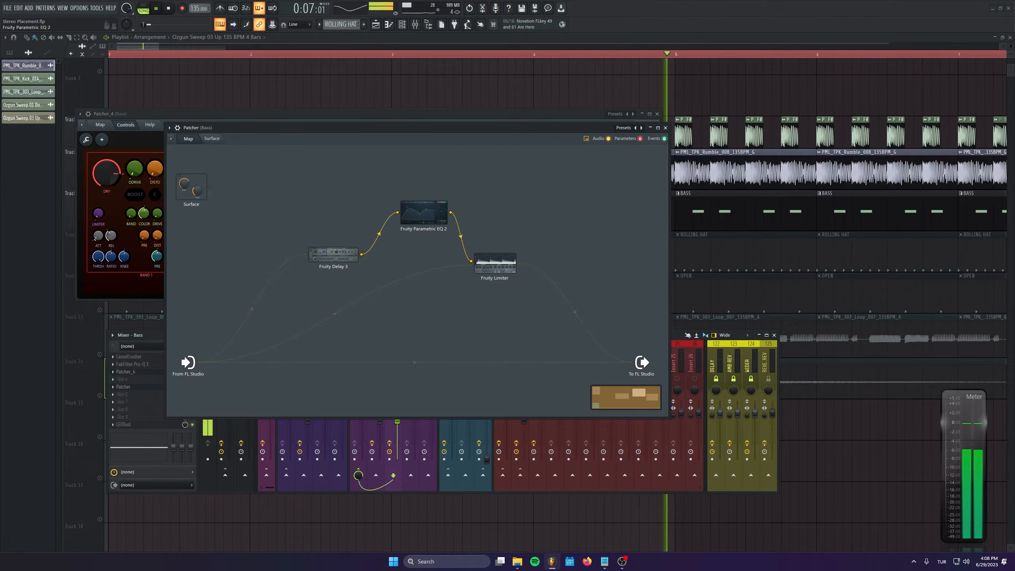
left_click(423, 214)
left_click_drag(553, 347, 529, 353)
left_click_drag(478, 307, 477, 306)
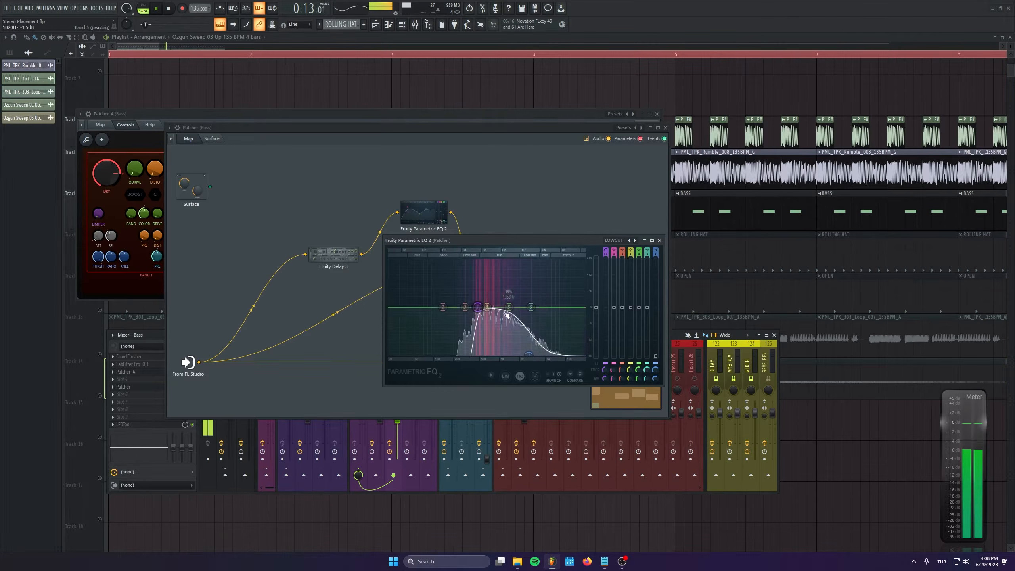
left_click(659, 241)
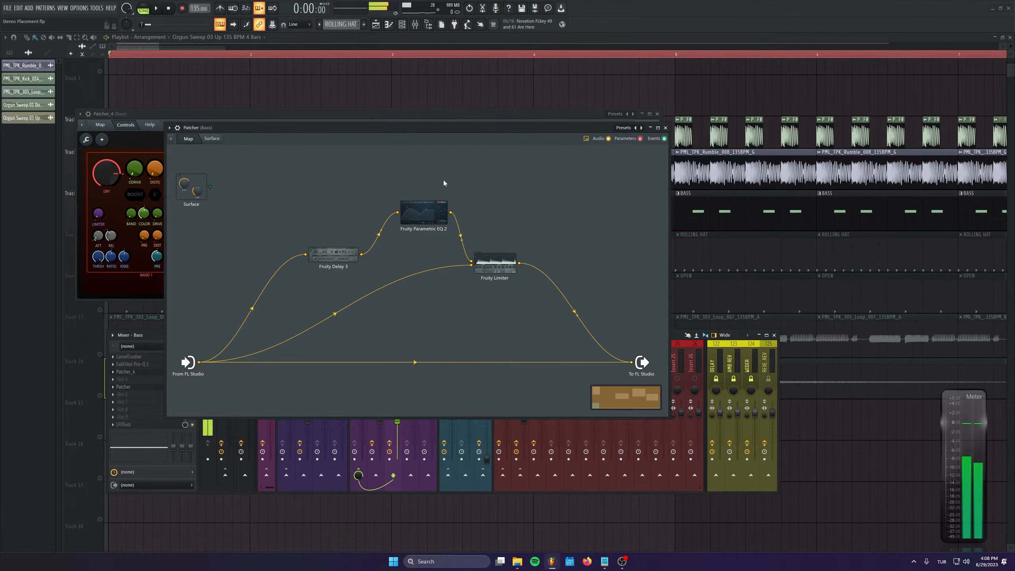
key("space")
Turn the Patcher's Fruity Limiter gain fully down, raise it again by ear during playback, and close the Patcher.
double_click(512, 269)
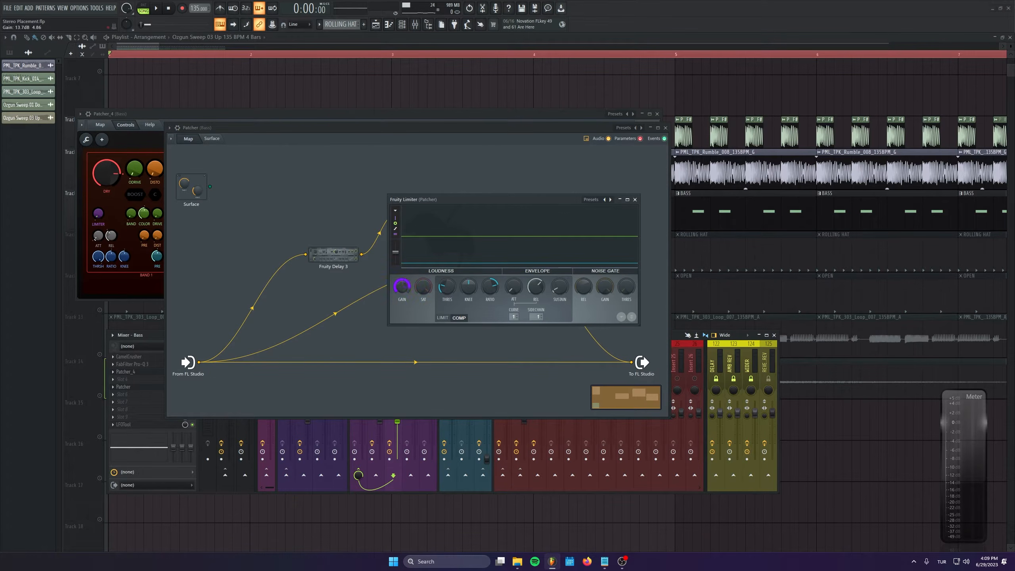
scroll(402, 289, "down", 1)
key("space")
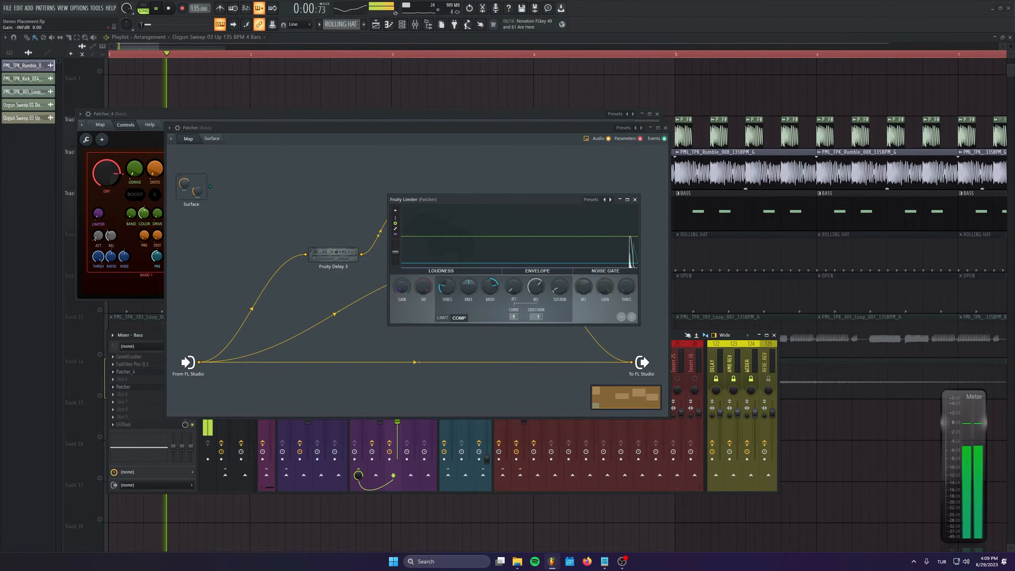
left_click_drag(402, 290, 402, 256)
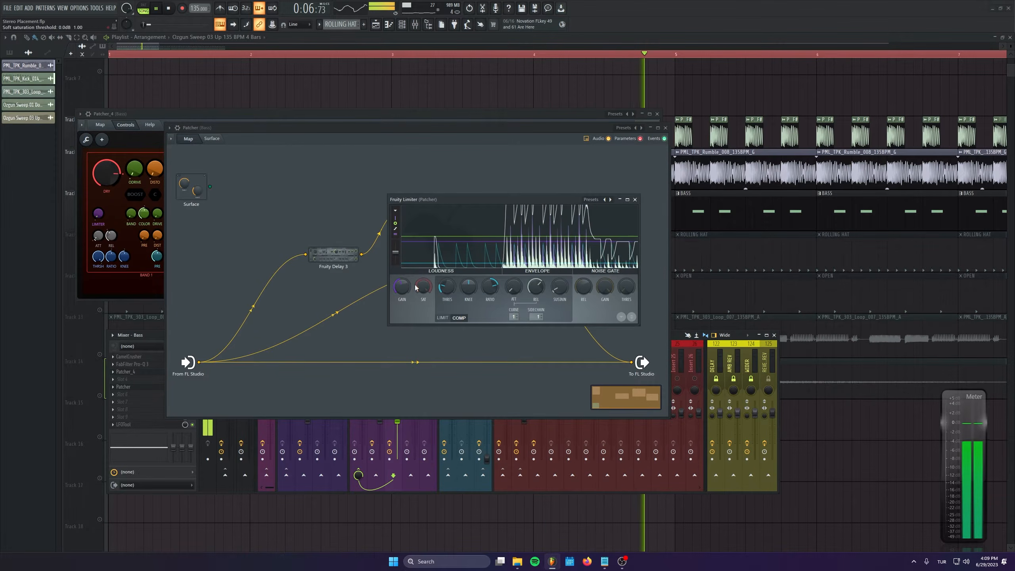
left_click_drag(401, 288, 401, 292)
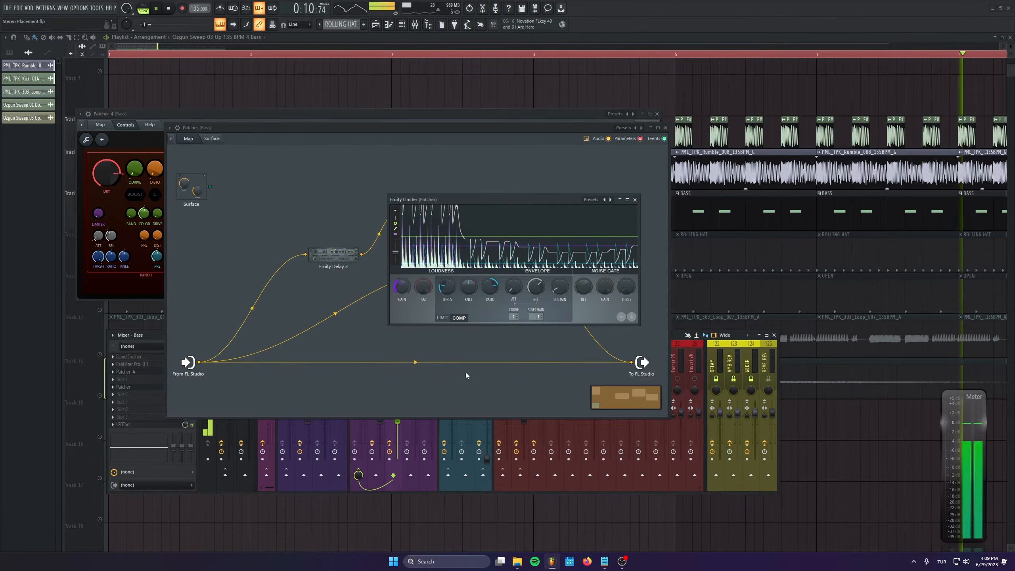
left_click(635, 199)
left_click(665, 129)
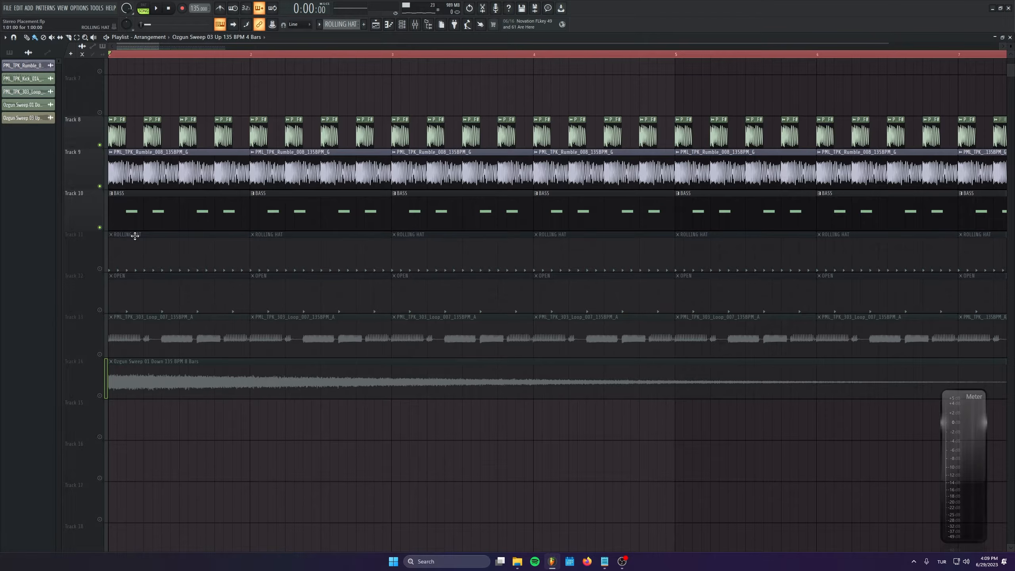
Bring in the rolling hat track alongside the kick, rumble and bass, and play them together from the start.
scroll(135, 236, "down", 3)
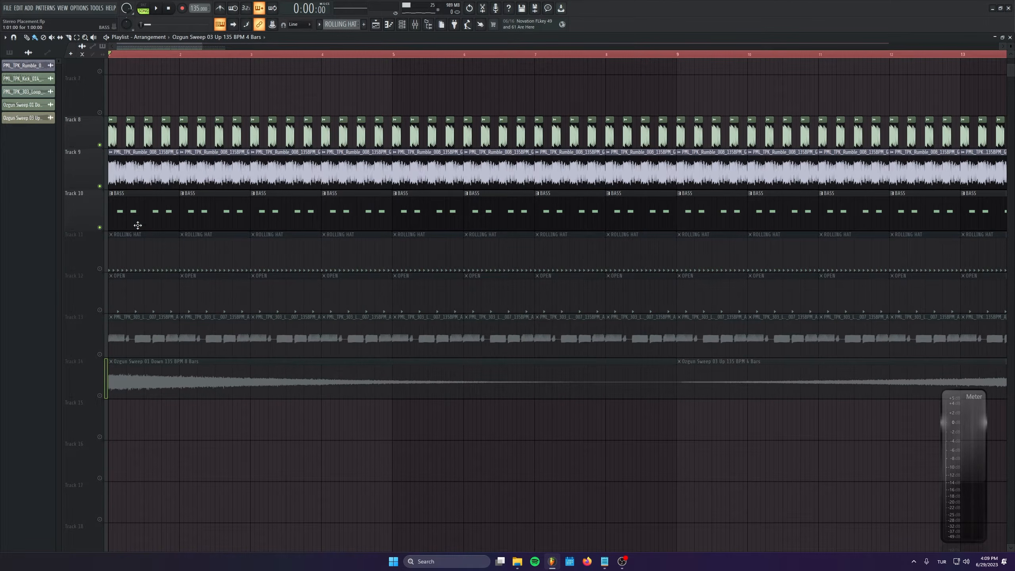
right_click(100, 268)
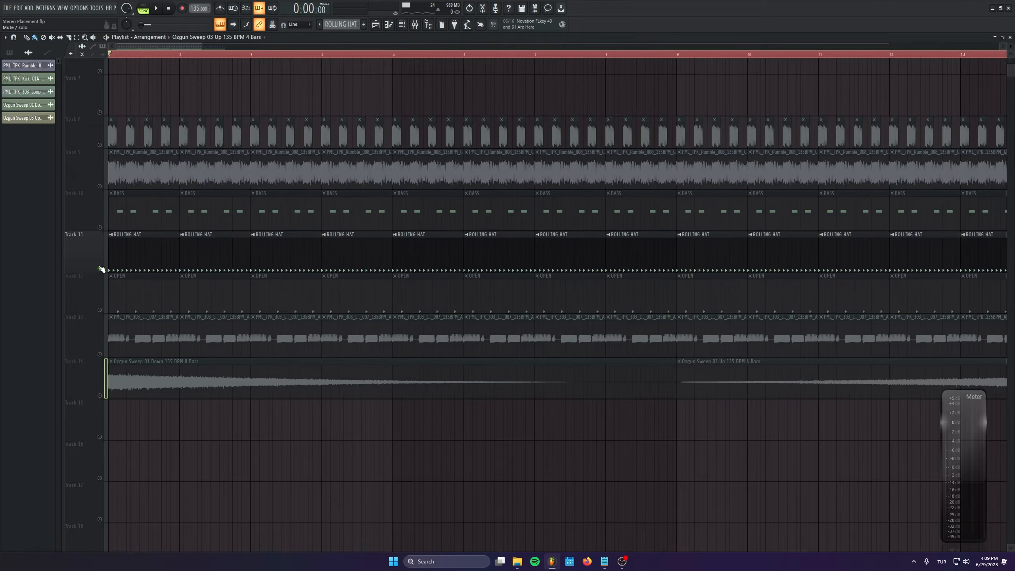
left_click(100, 145)
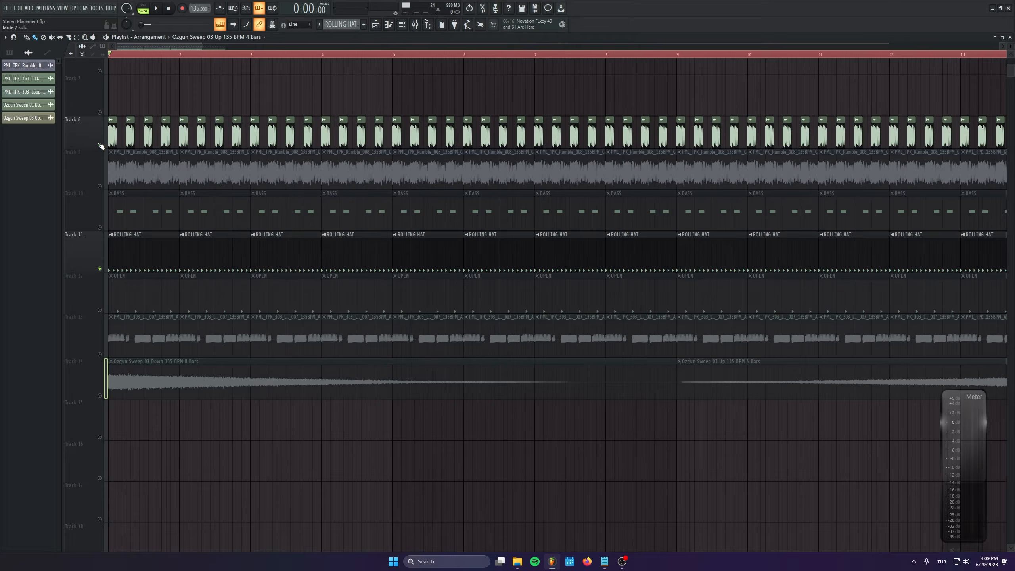
left_click(100, 186)
key("space")
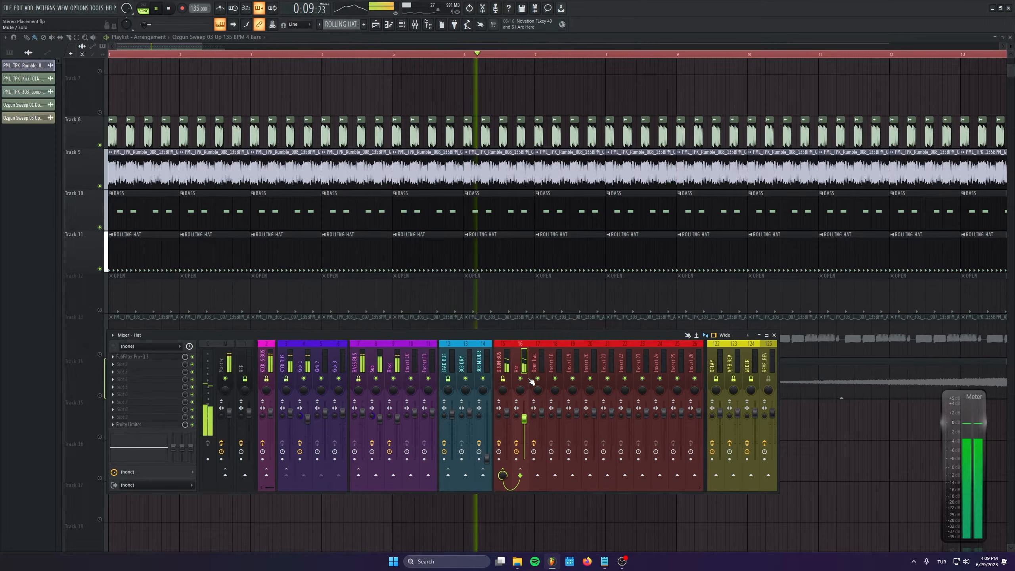
left_click(168, 8)
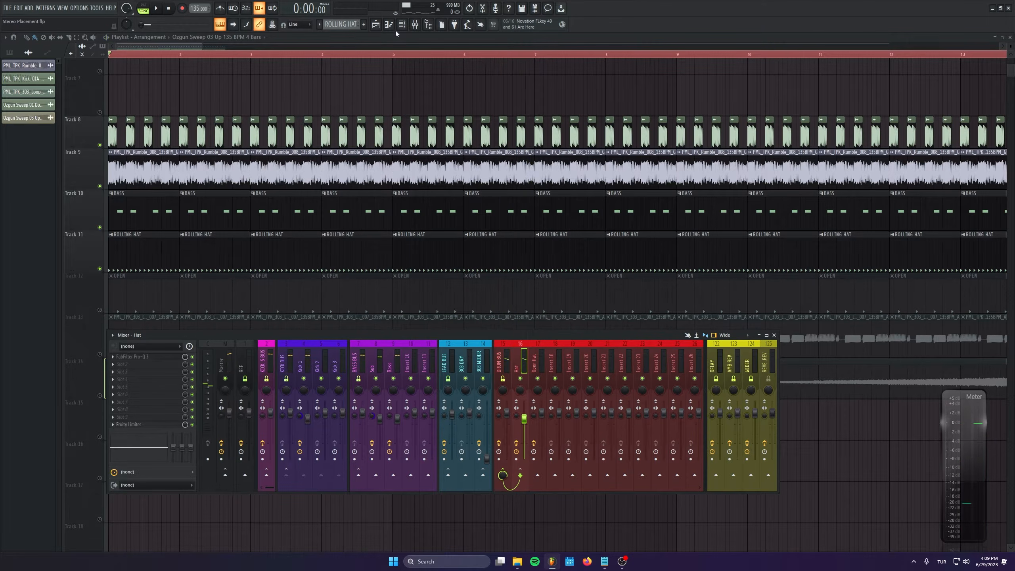
Open the ROLLING HAT pattern's notes in the piano roll and show their note panning values.
double_click(128, 262)
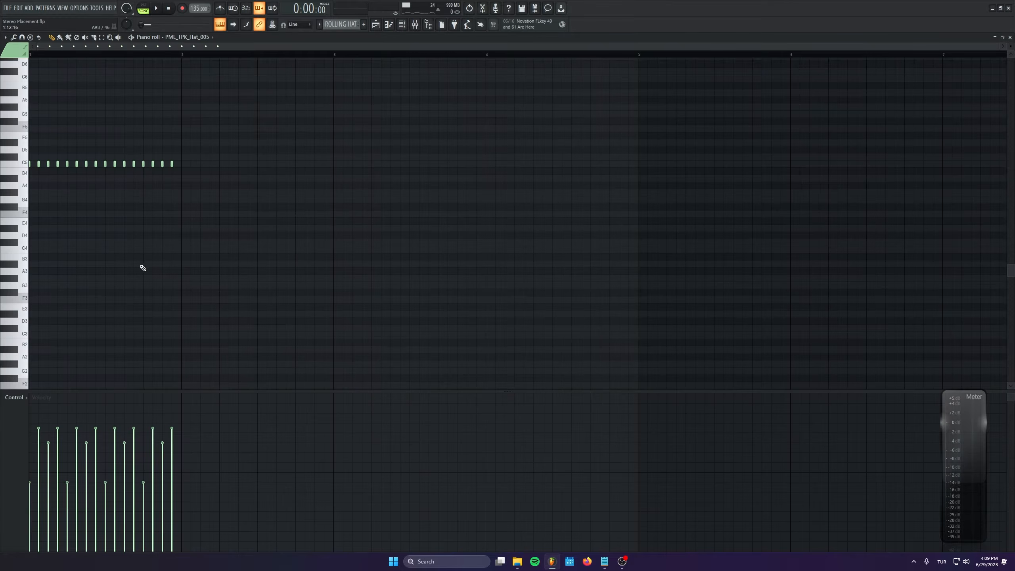
scroll(57, 266, "up", 4)
scroll(114, 201, "up", 2)
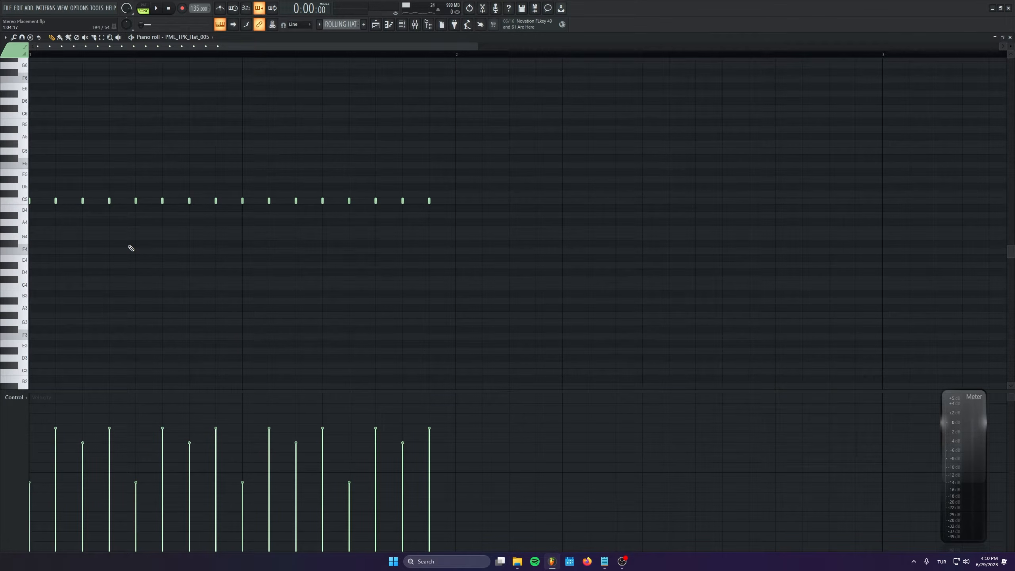
left_click(15, 397)
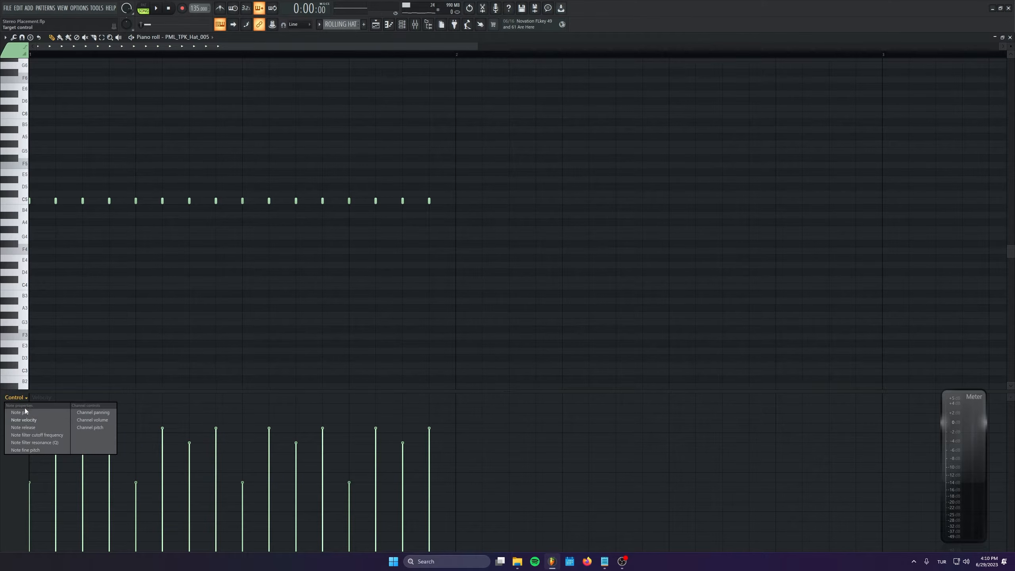
left_click(24, 411)
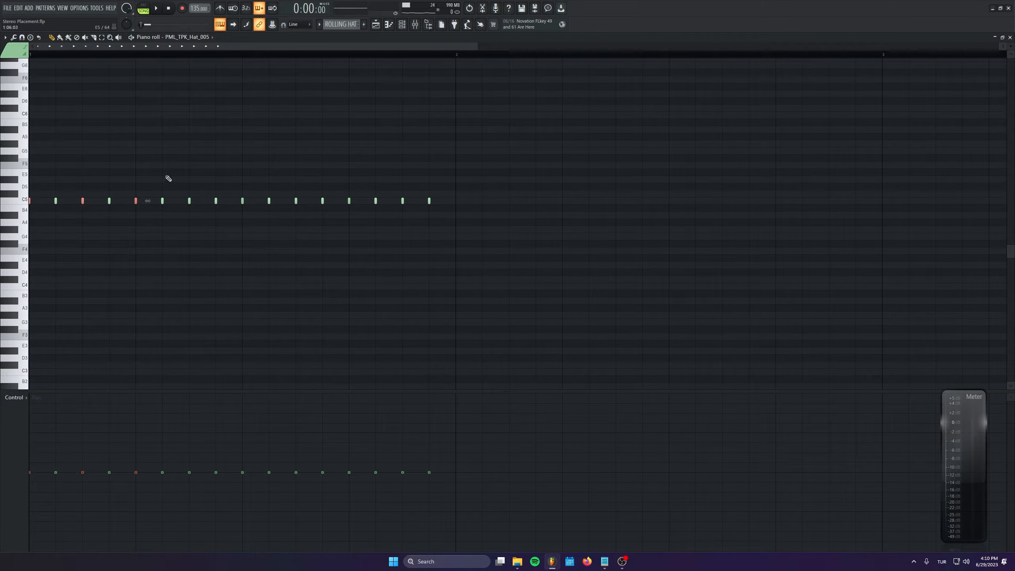
Pan every other rolling hat note to one side and the remaining notes to the opposite side, keeping all notes at C5.
left_click_drag(233, 182, 262, 223)
left_click_drag(274, 169, 318, 234)
scroll(190, 200, "up", 3, "alt")
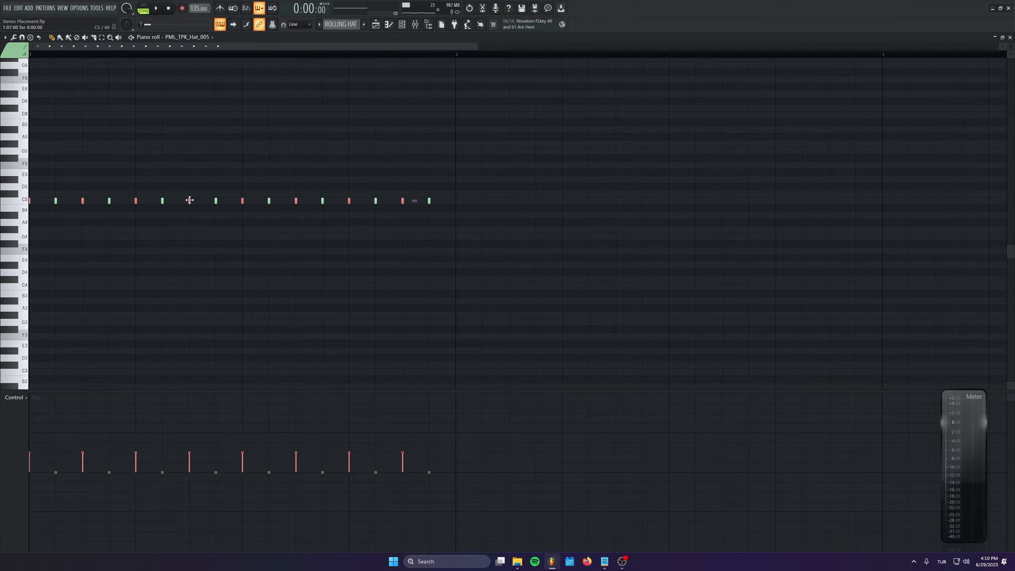
key("shift+Up")
left_click_drag(44, 203, 464, 229, "ctrl")
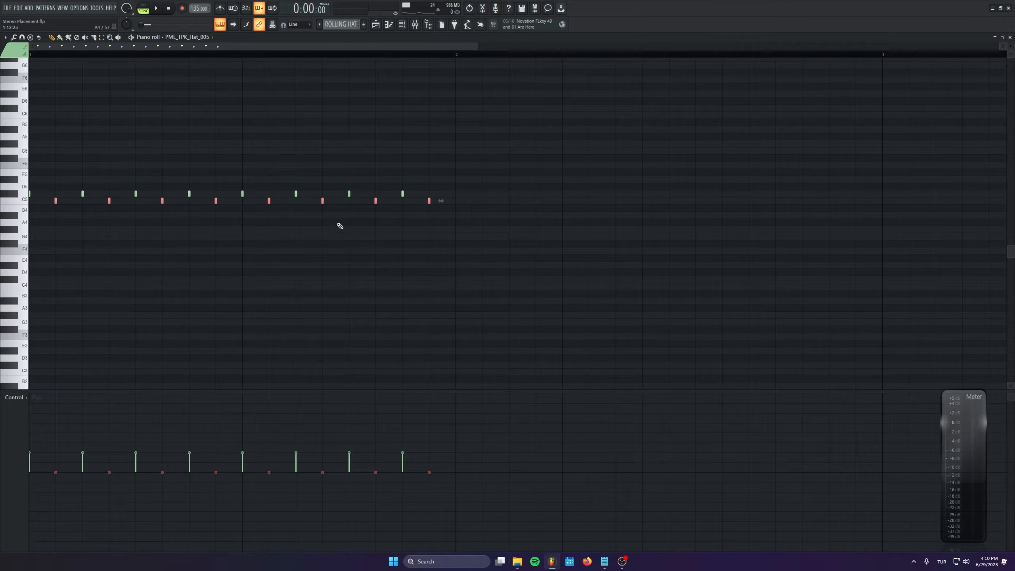
key("ctrl+z")
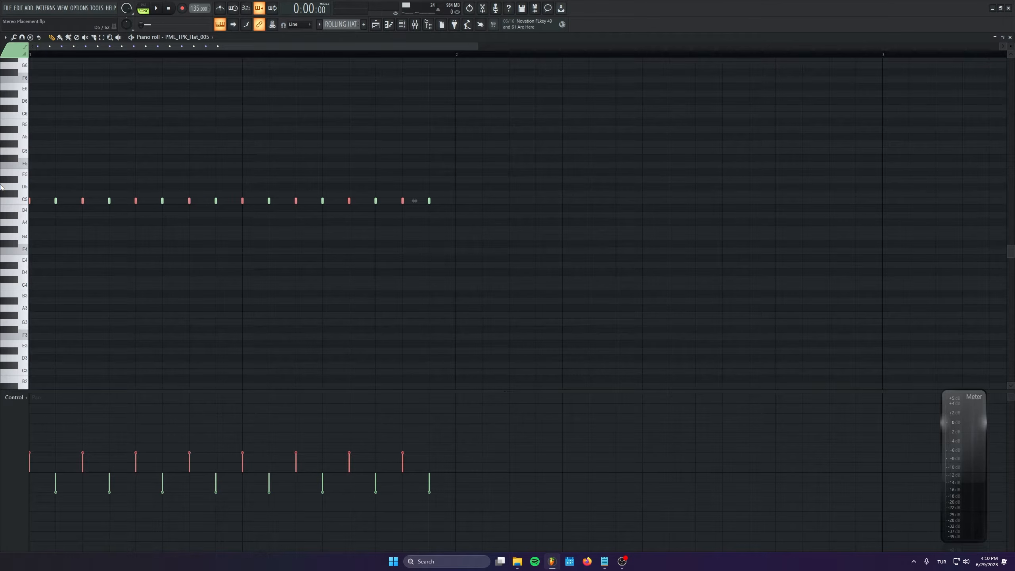
Audition the panned hat pattern on its own and look over the hat channel's envelope and miscellaneous settings.
left_click(156, 8)
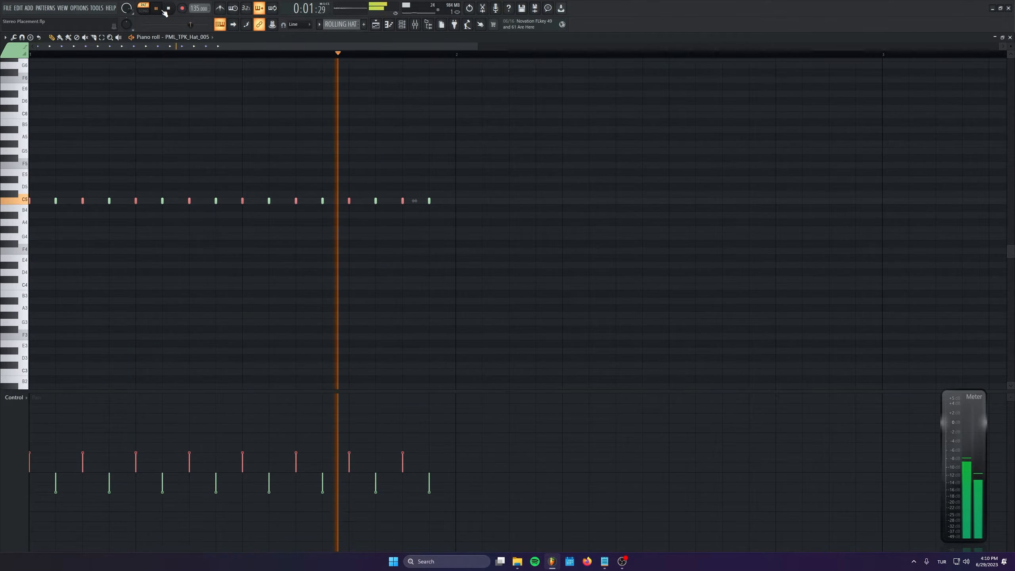
left_click(169, 8)
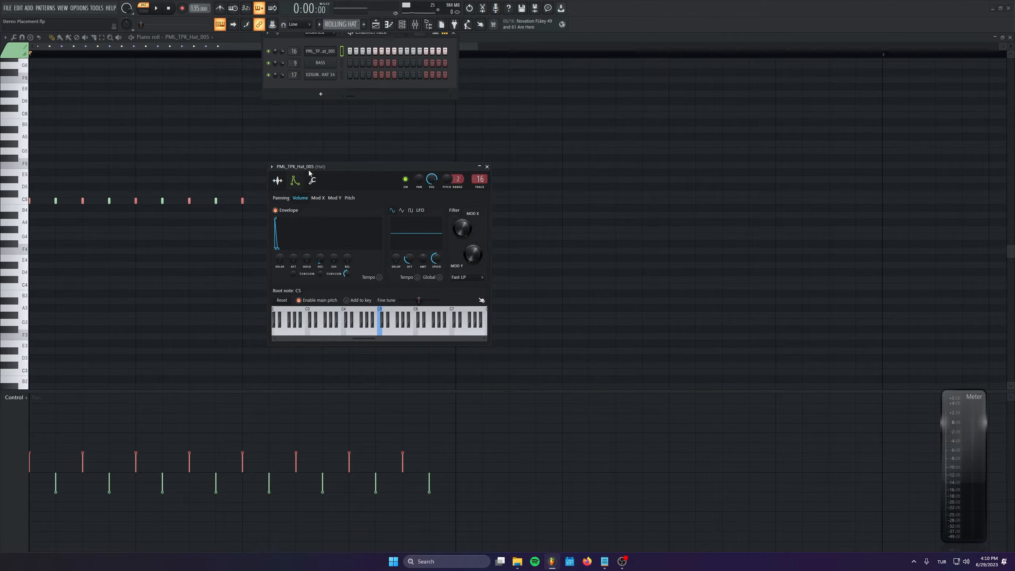
left_click(313, 180)
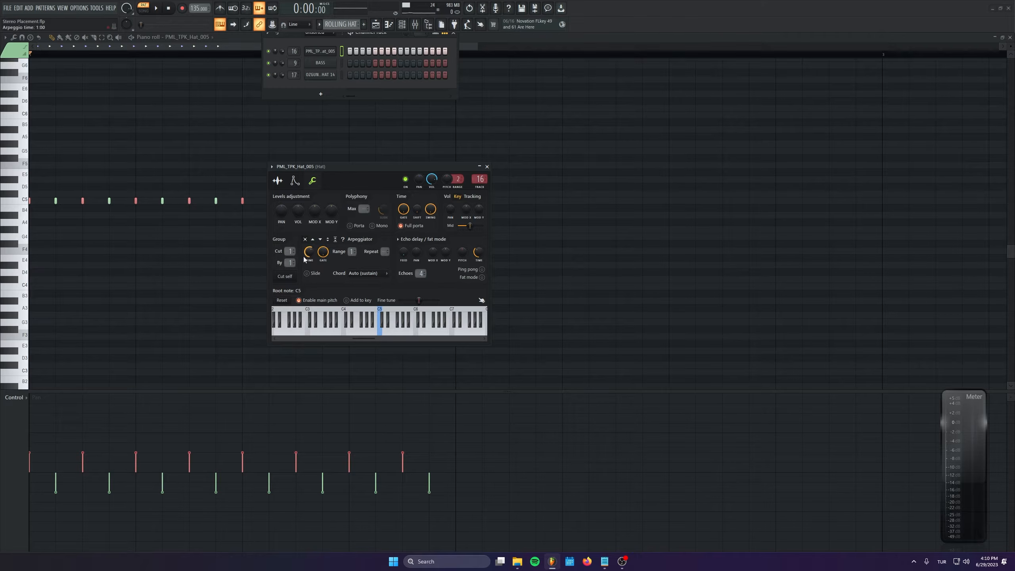
left_click(486, 167)
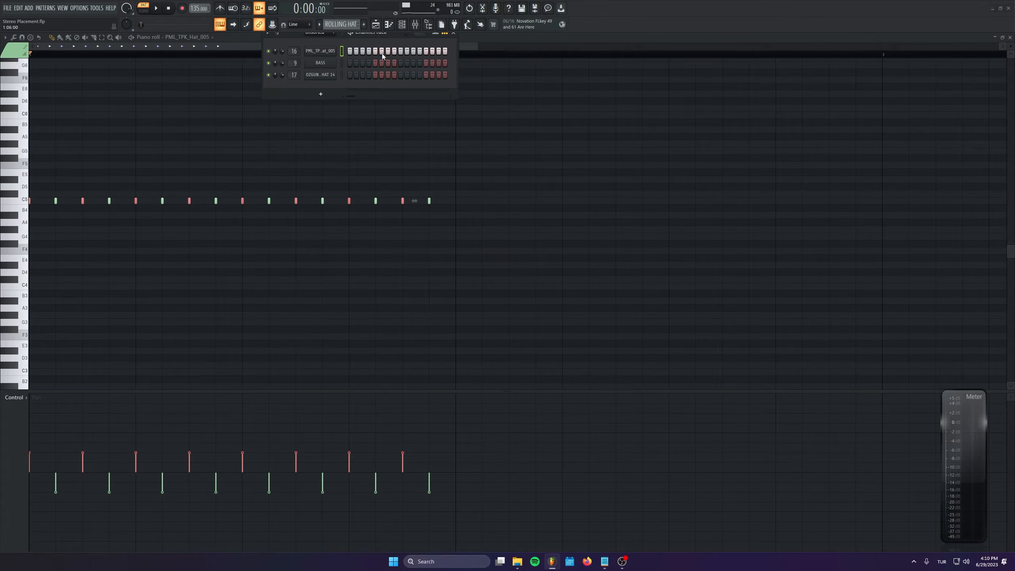
key("F9")
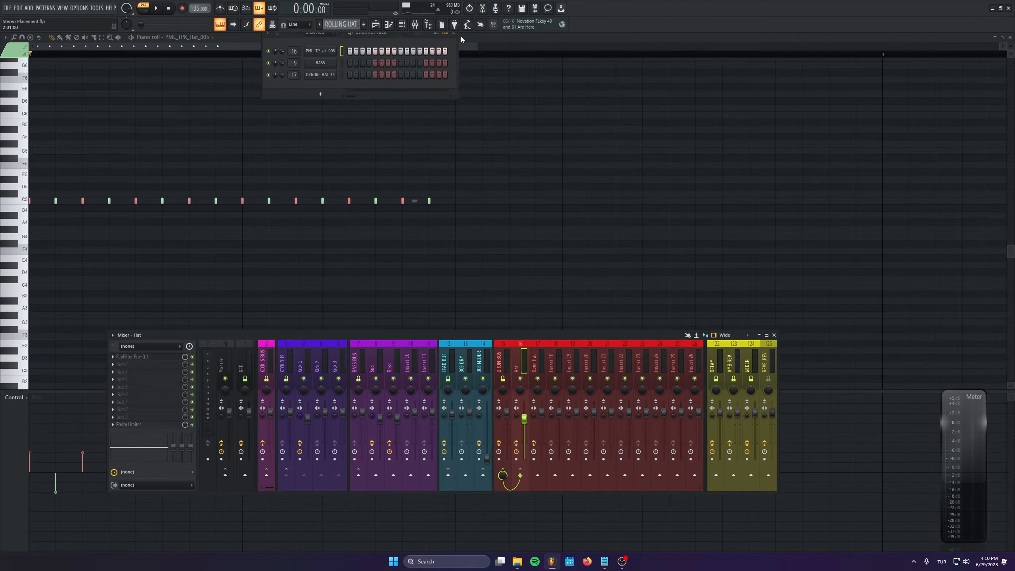
key("F6")
key("F9")
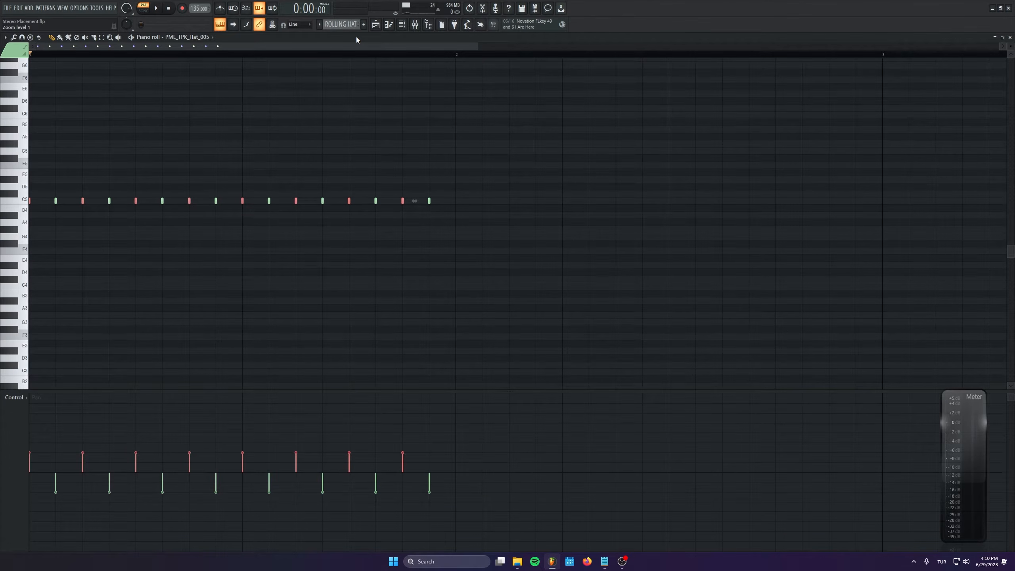
Return to the playlist in song mode and lower the Hat mixer track's volume slightly while the arrangement plays.
key("F7")
key("F9")
key("l")
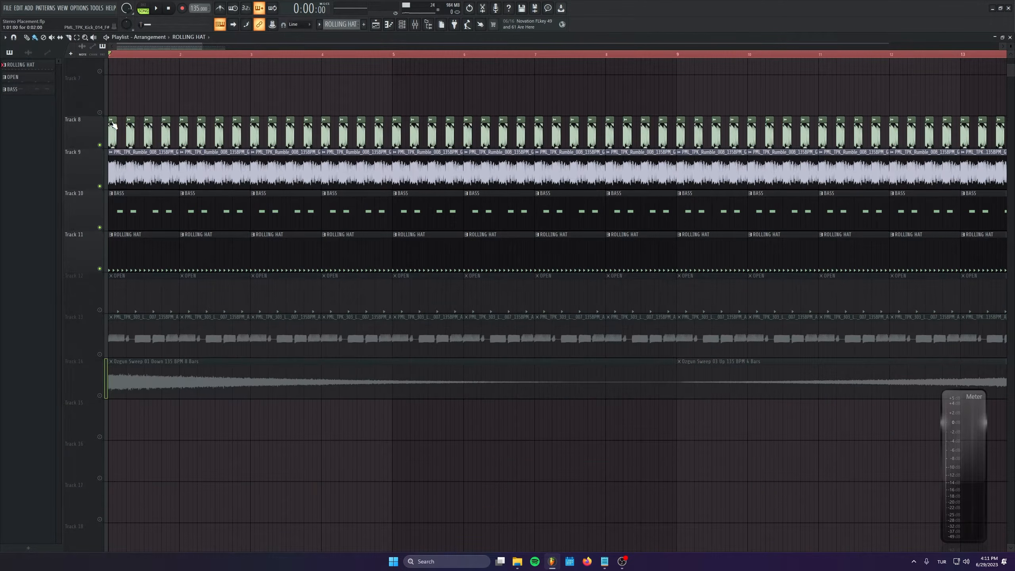
left_click(421, 25)
key("space")
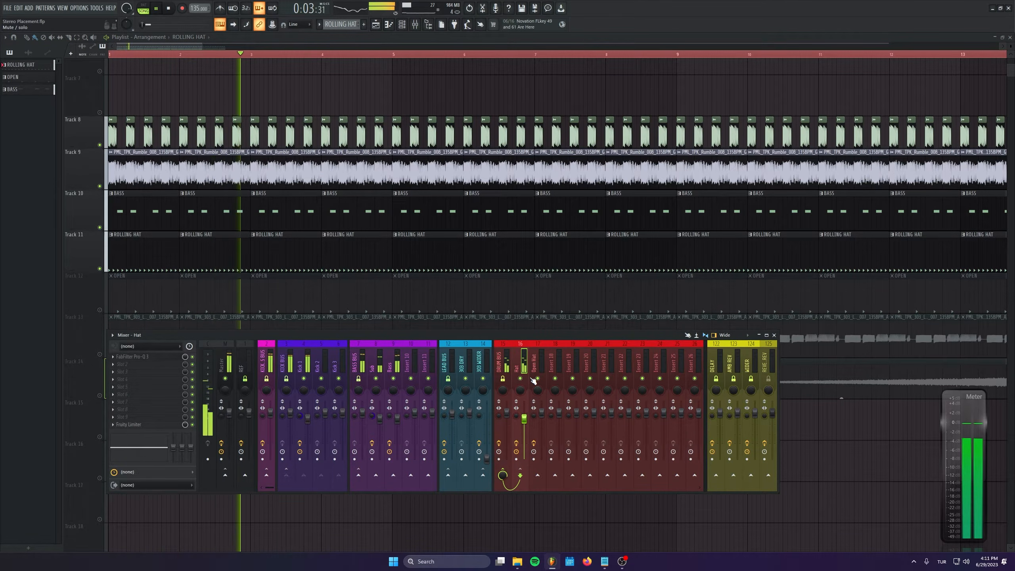
left_click_drag(528, 420, 528, 426)
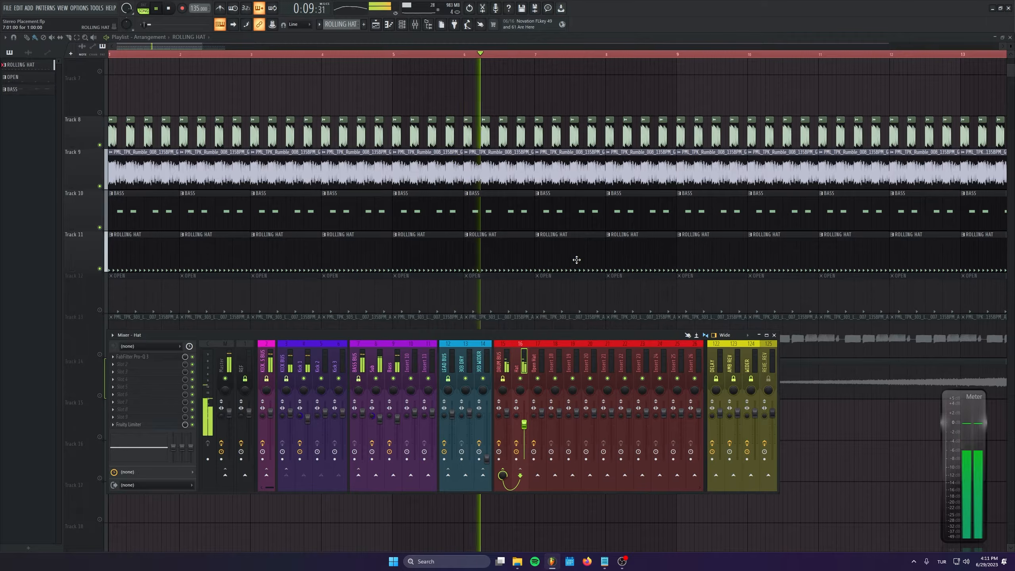
left_click(169, 9)
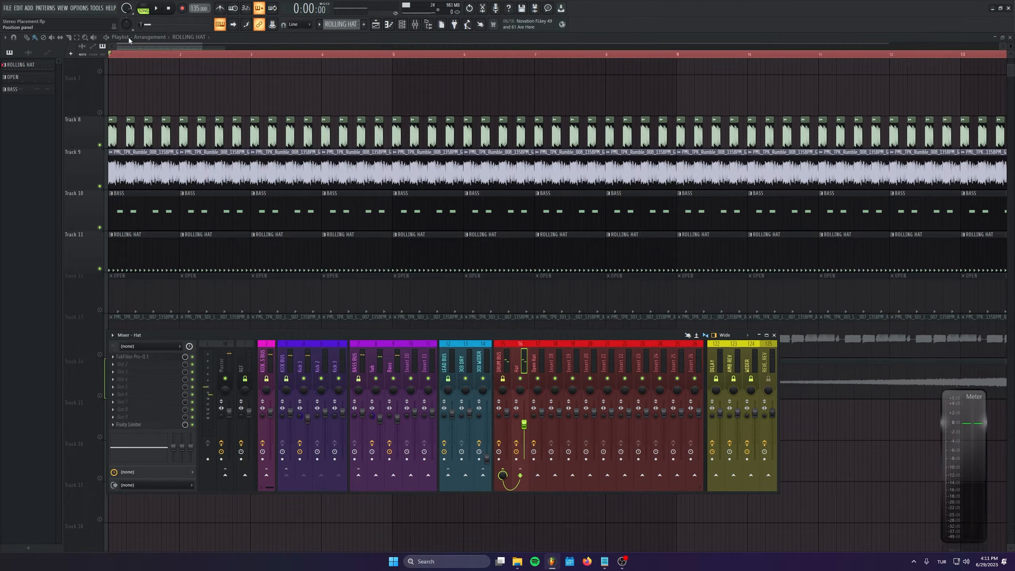
Unmute the OPEN hat playlist track and solo the Open Hat mixer track during playback.
left_click(99, 310, "ctrl")
key("ctrl+z")
key("space")
left_click(415, 24)
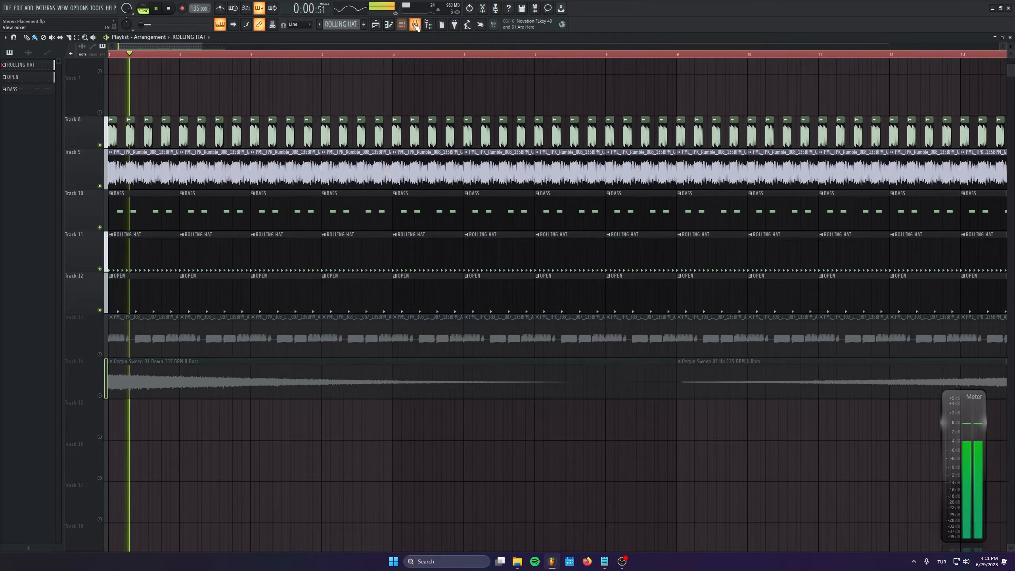
left_click(537, 415)
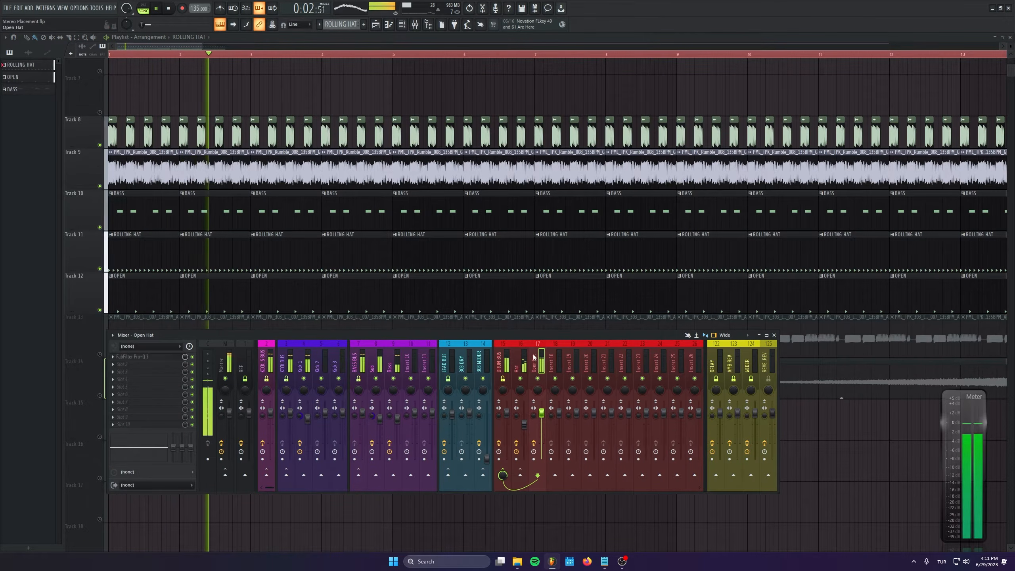
left_click(538, 378, "ctrl")
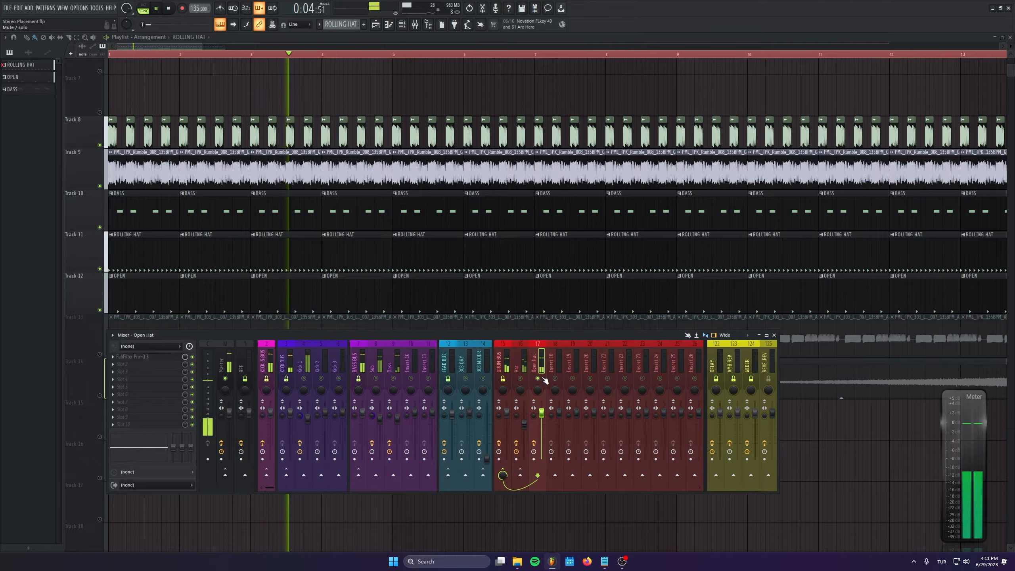
key("space")
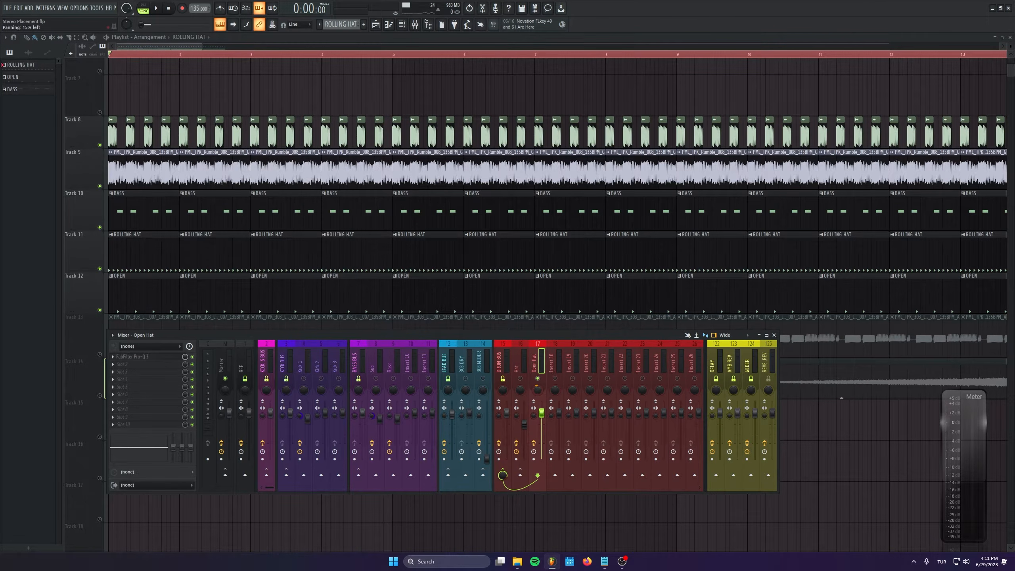
Audition the soloed hats with the Open Hat mixer track panned 15% left.
key("space")
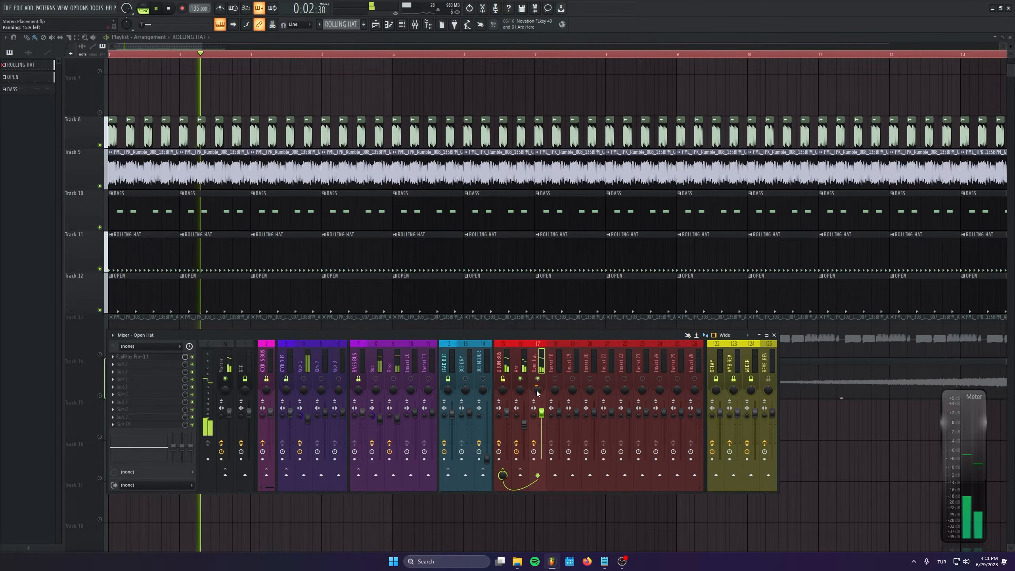
key("space")
key("space")
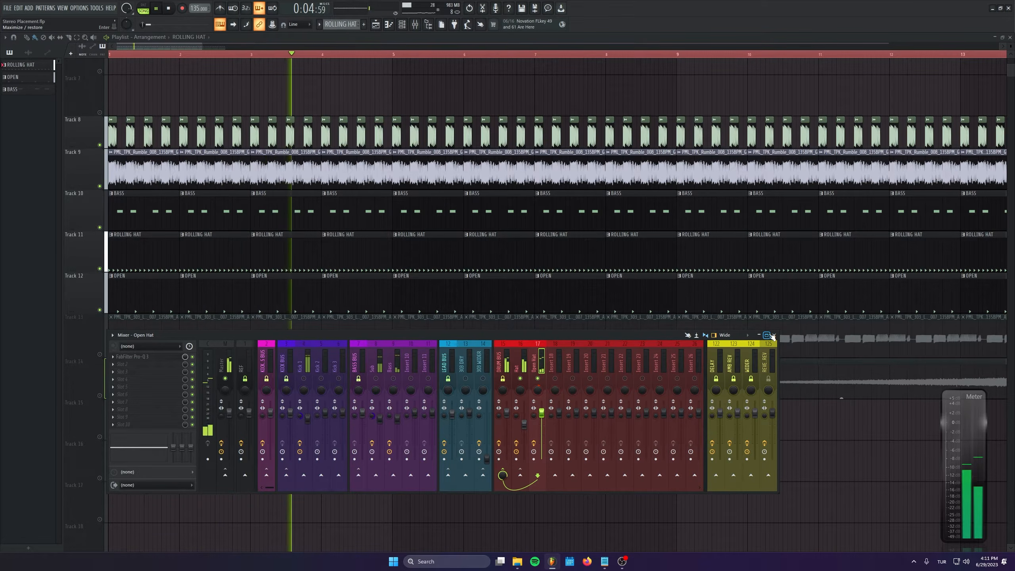
key("space")
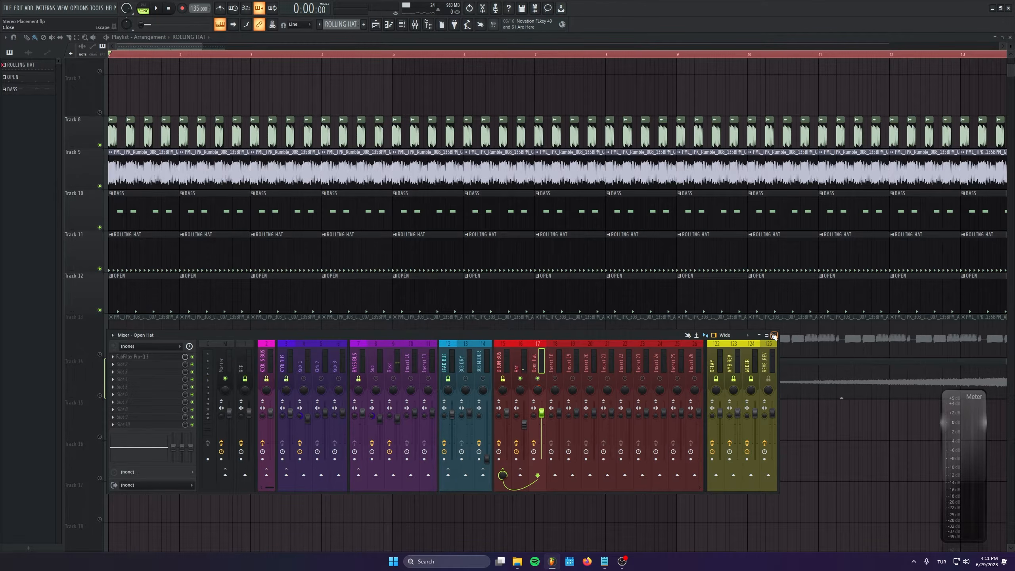
Open the ROLLING HAT pattern's notes from the playlist and review their velocity and alternating pan values.
left_click(774, 335)
double_click(304, 288)
key("Escape")
double_click(270, 239)
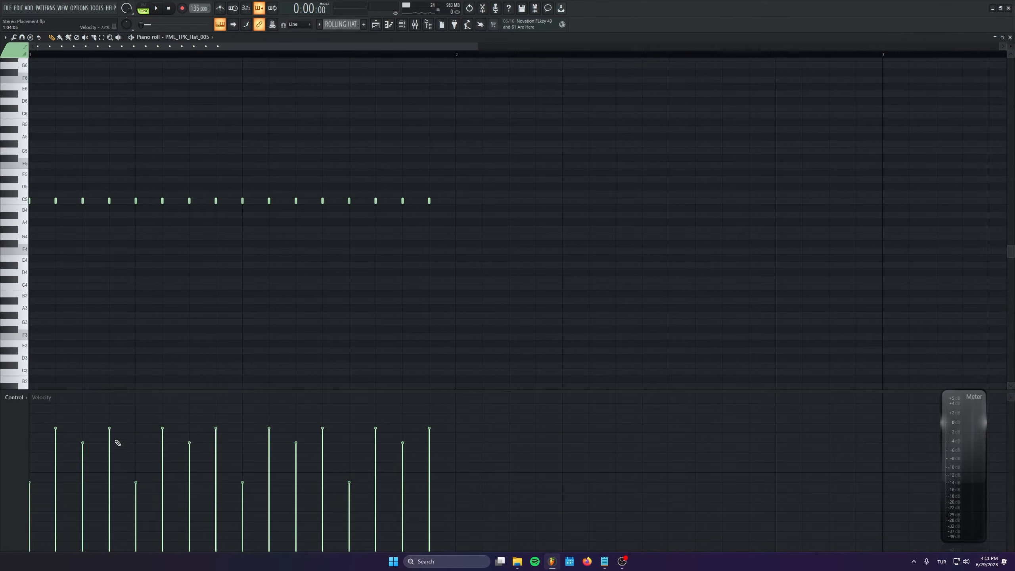
left_click(14, 398)
left_click(17, 414)
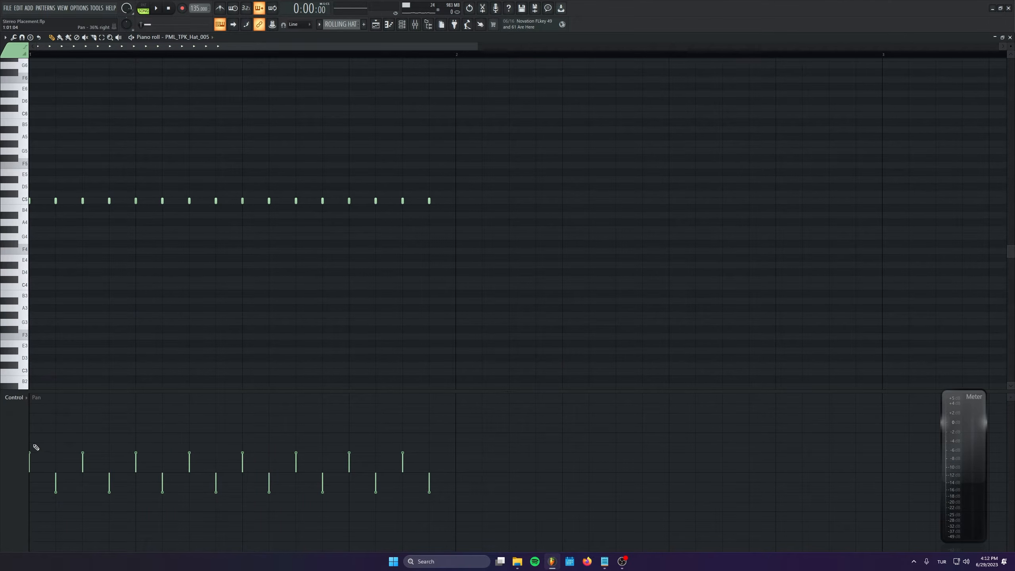
left_click(14, 397)
left_click(20, 420)
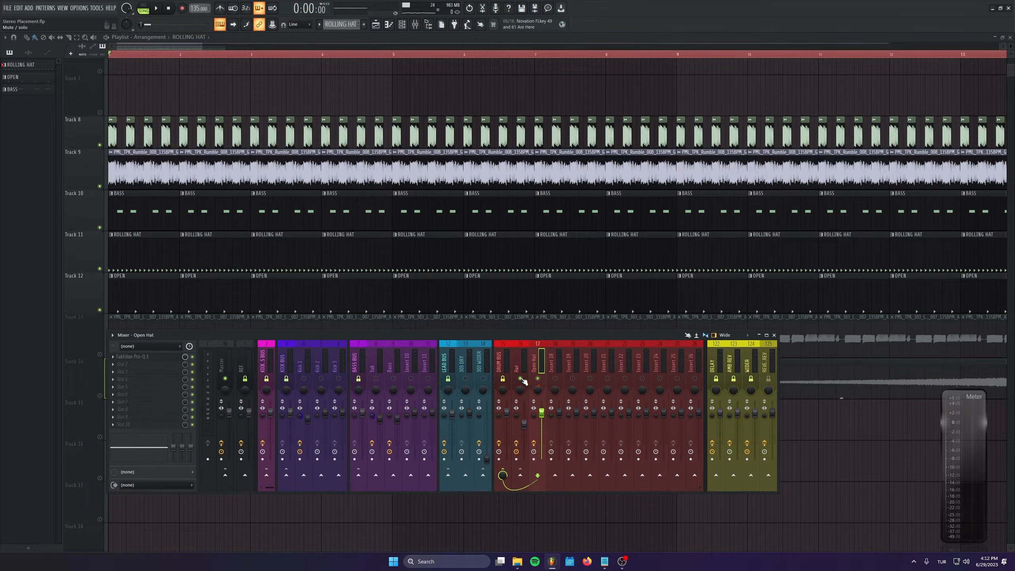
Audition the Hat and Open Hat mixer tracks together without the rest of the mix.
right_click(521, 378)
key("space")
key("space")
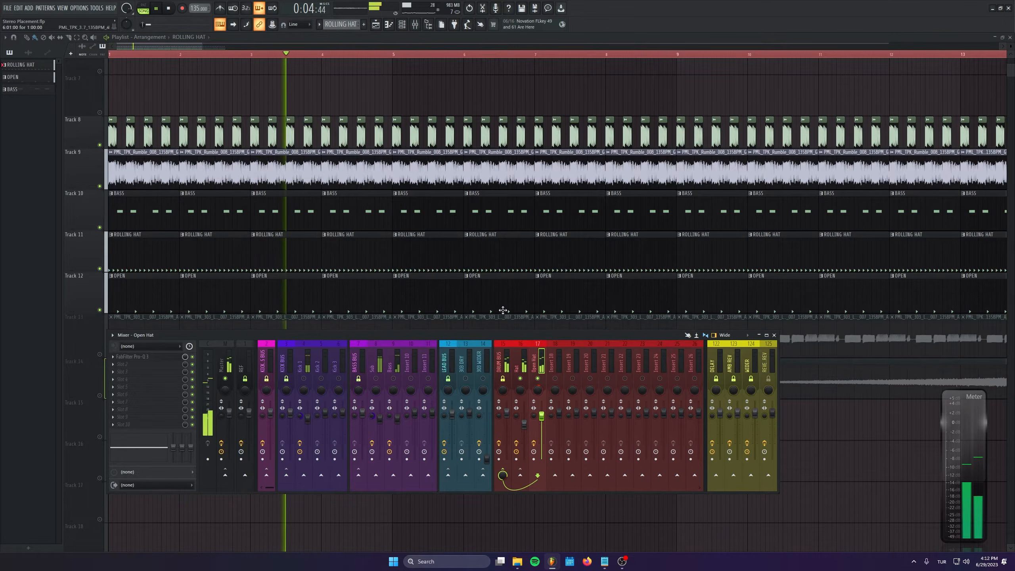
key("space")
Unsolo the hat mixer tracks, play the full arrangement briefly and save the project.
right_click(520, 378)
key("space")
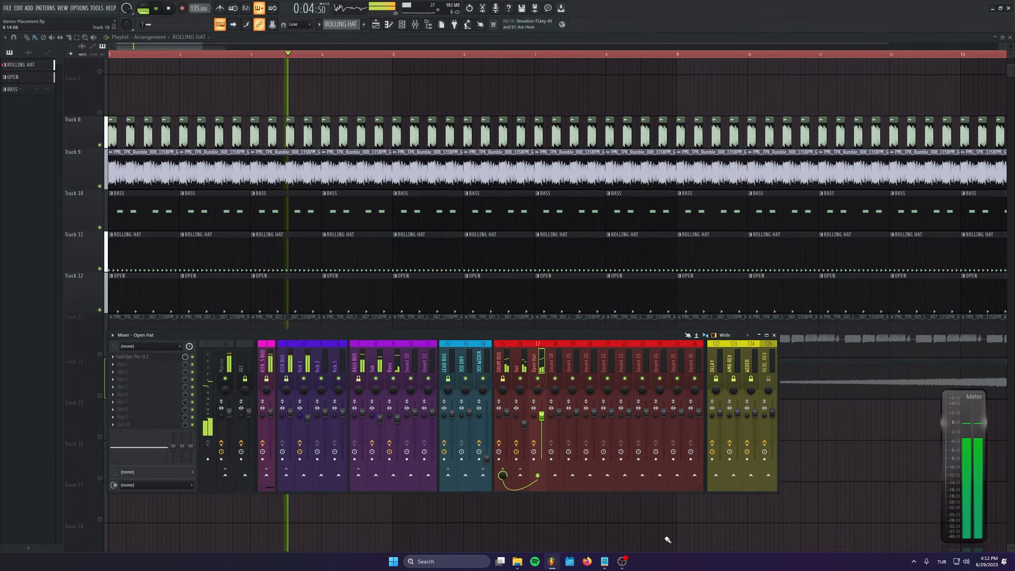
key("space")
key("ctrl+s")
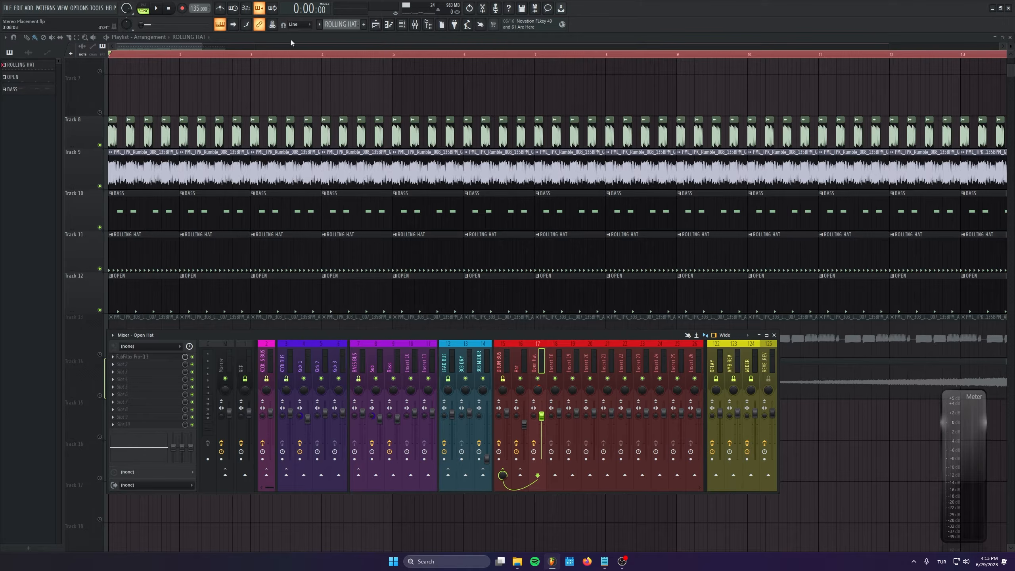
Open Fruity Reeverb 2 on the DRUM BUS and set its wet level by ear during playback, first high and finally low.
left_click(504, 362)
left_click(150, 372)
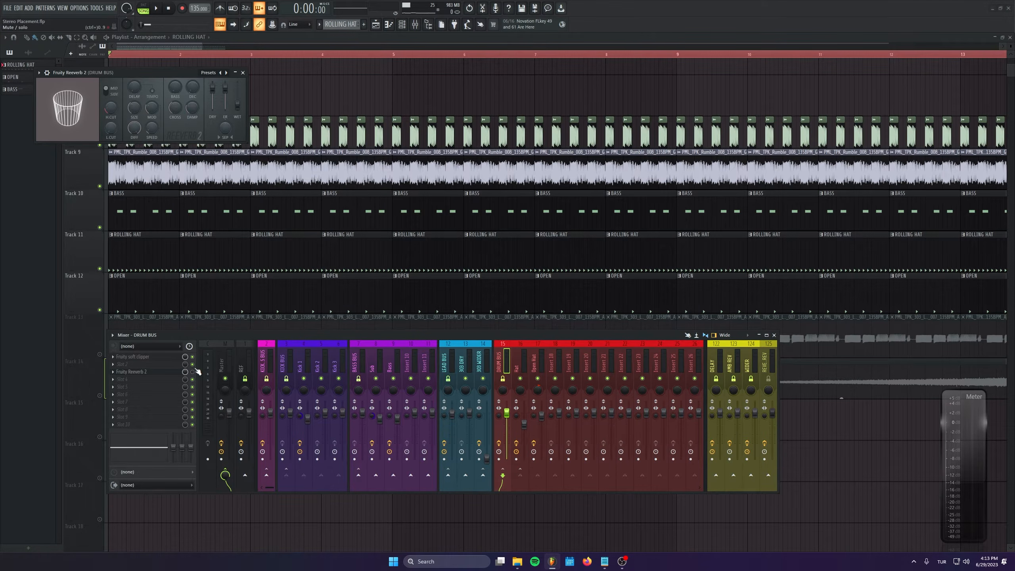
left_click_drag(122, 71, 198, 199)
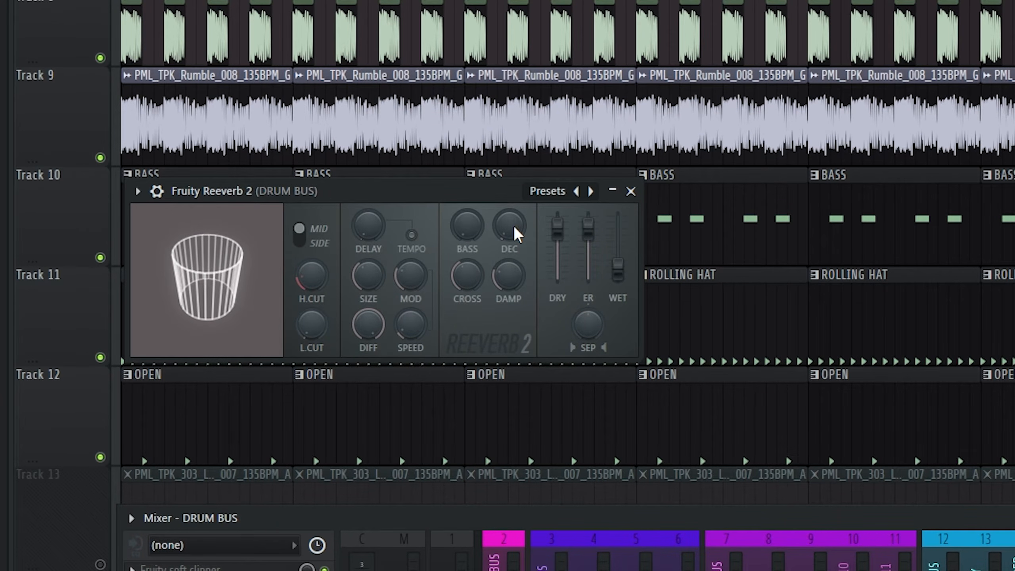
left_click_drag(617, 269, 618, 225)
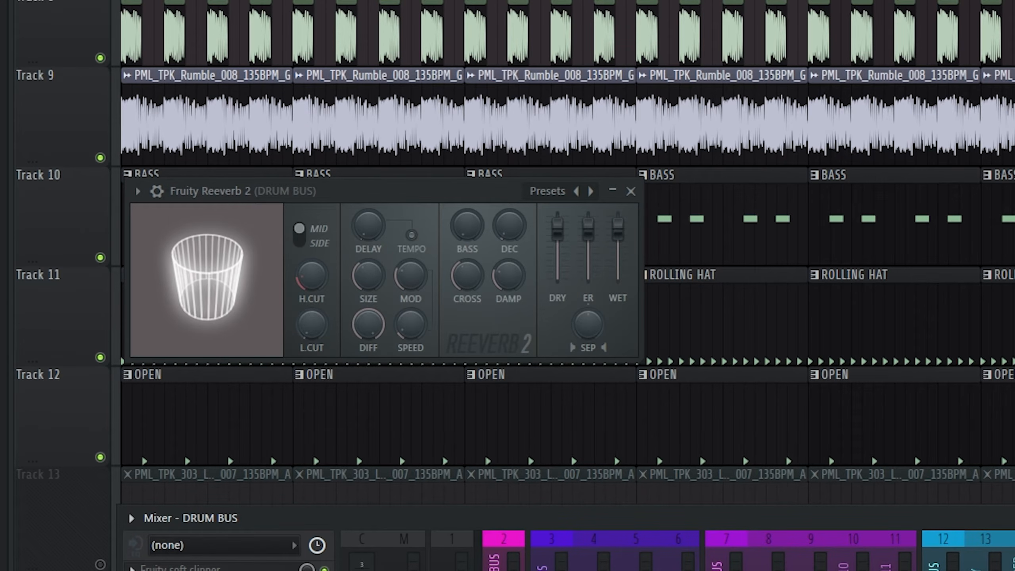
key("space")
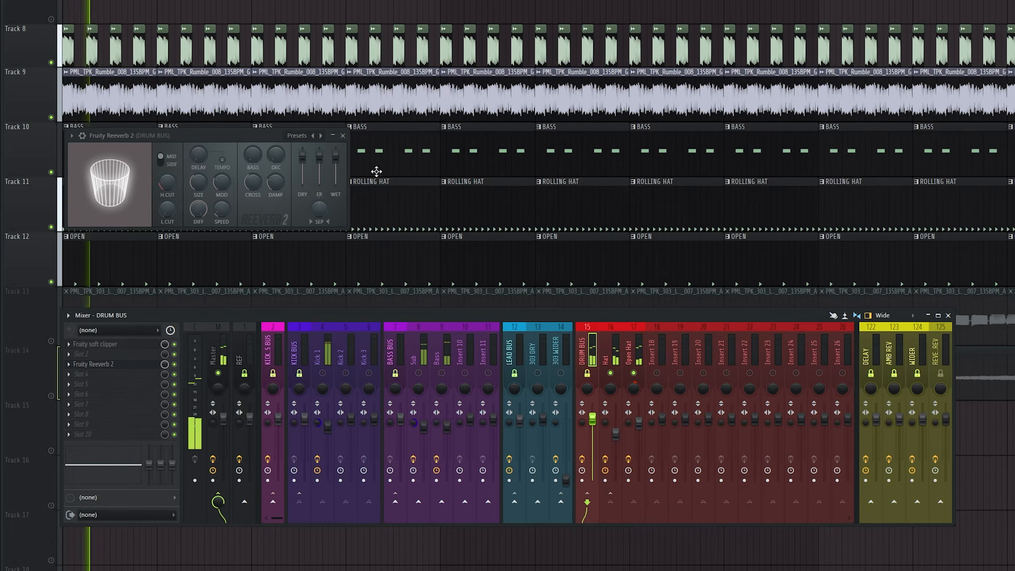
mouse_move(338, 160)
left_mouse_down()
mouse_move(340, 182)
mouse_move(340, 162)
mouse_move(336, 173)
left_mouse_up()
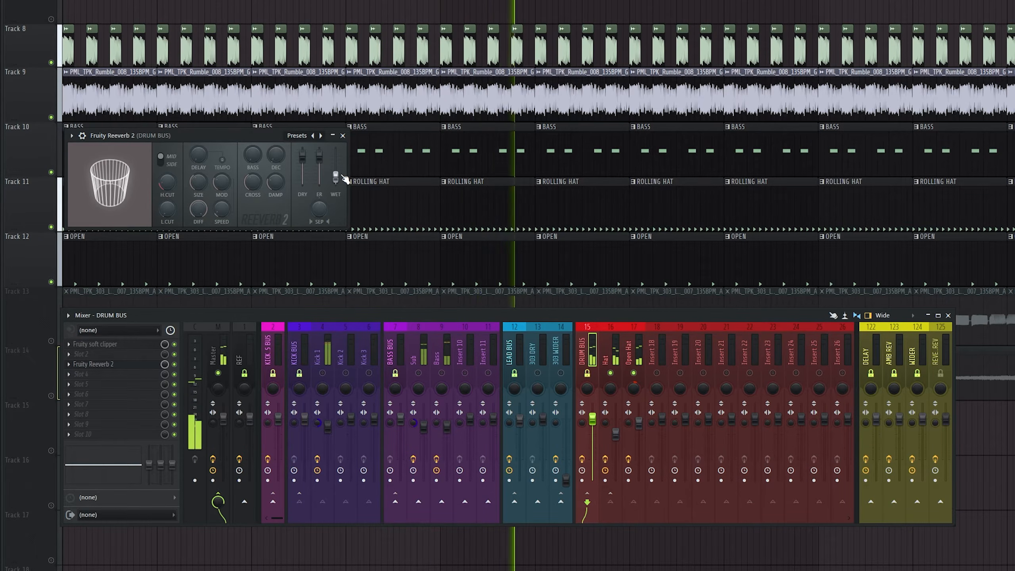
Compare the hats with Fruity Reeverb 2 bypassed and enabled, then unsolo them and close the reverb.
left_click(174, 364)
left_click(175, 365)
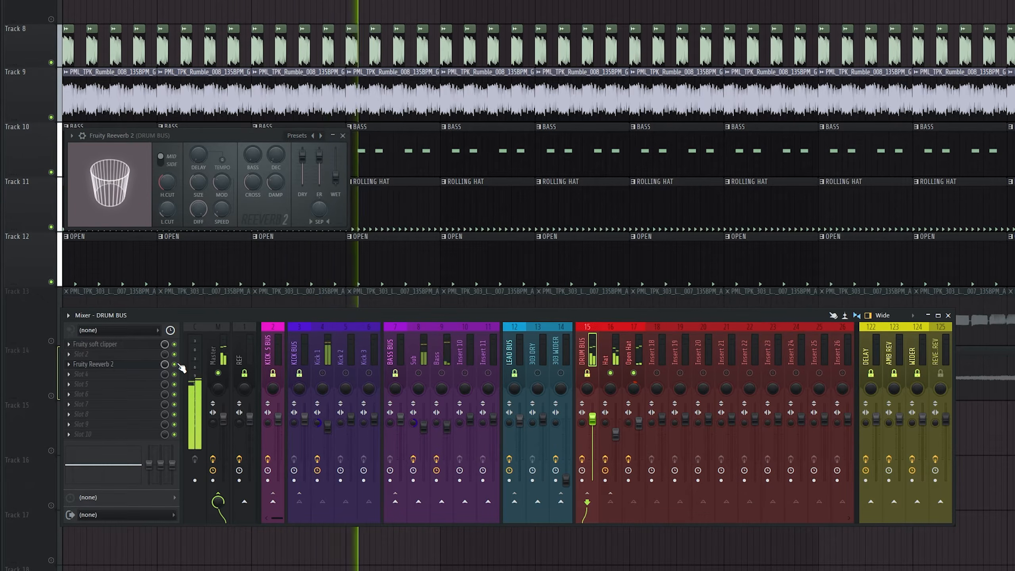
right_click(633, 373)
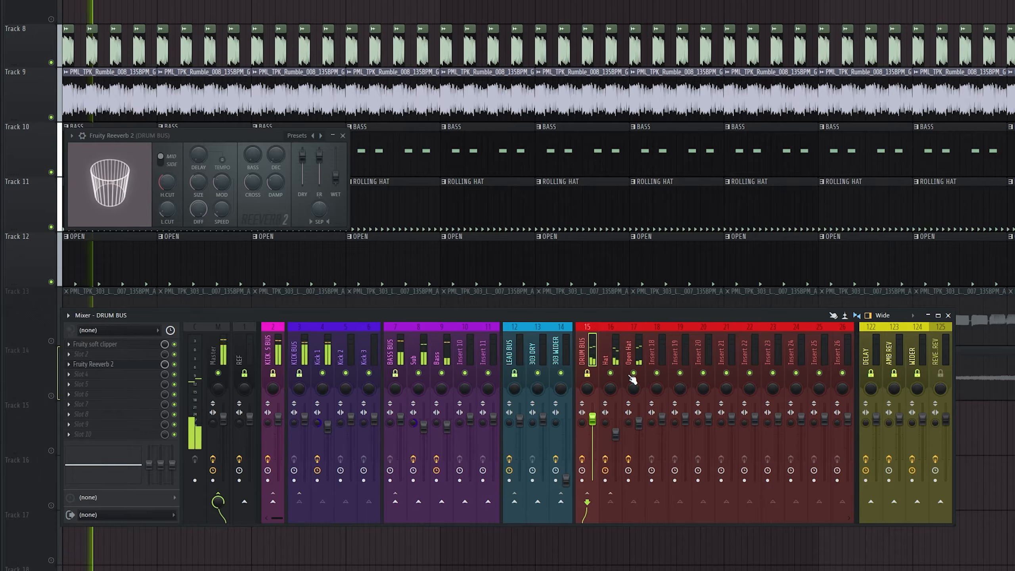
left_click(342, 136)
Solo the 303 lead clips on playlist Track 13 and bring the mixer back into view.
scroll(406, 167, "down", 2)
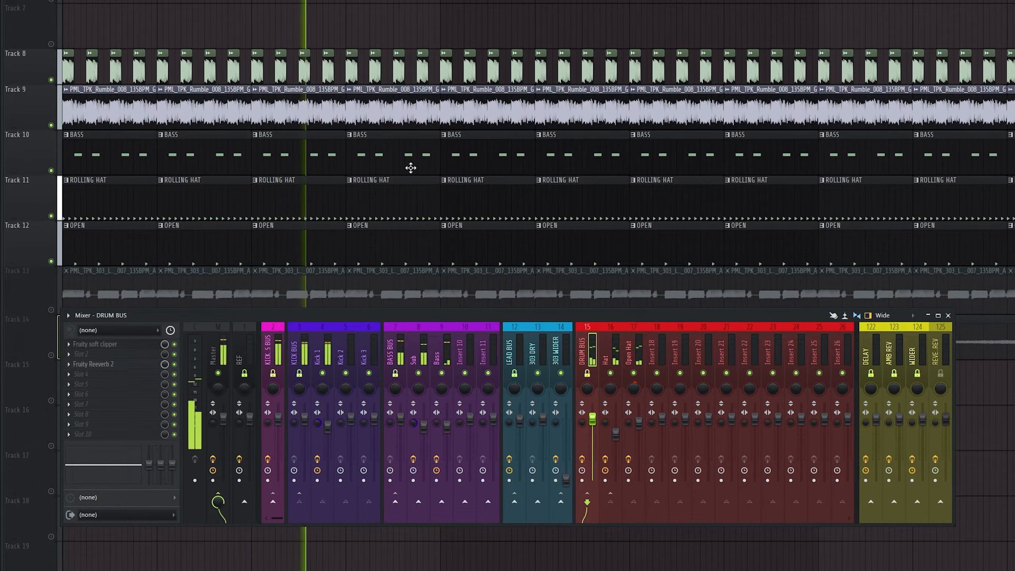
scroll(410, 167, "down", 1)
scroll(409, 165, "down", 3)
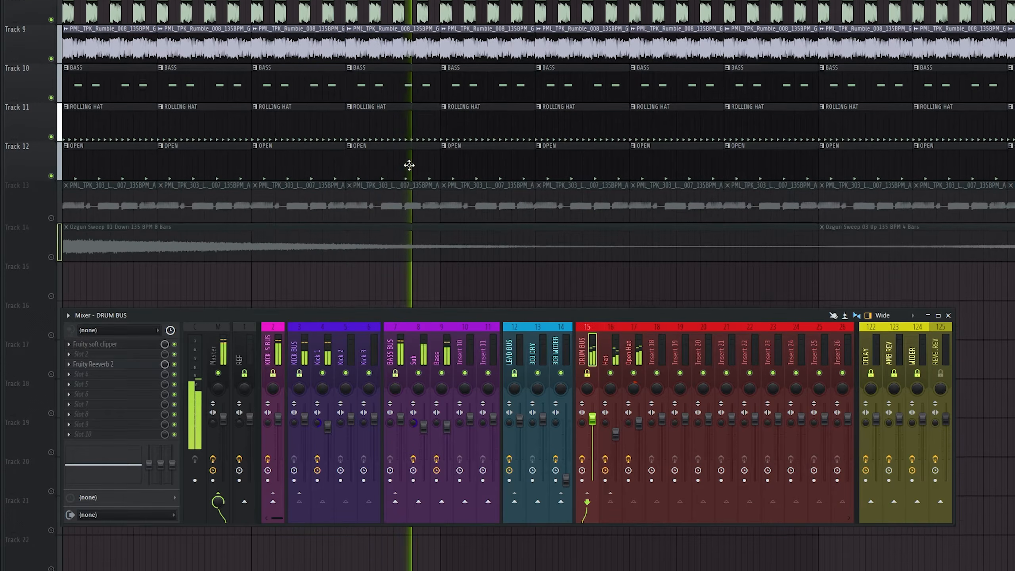
key("F9")
scroll(289, 140, "up", 2)
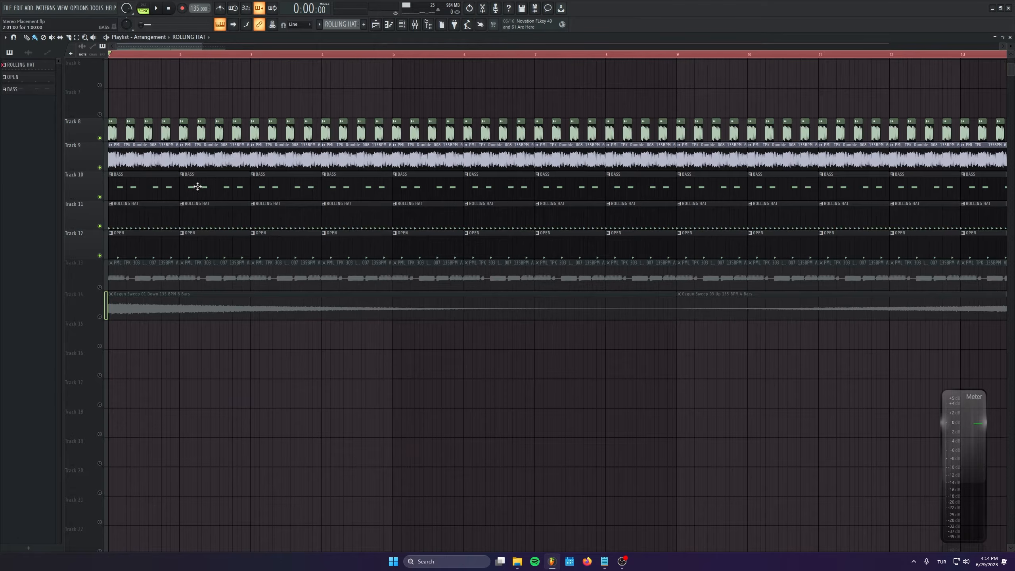
left_click(220, 280)
key("F9")
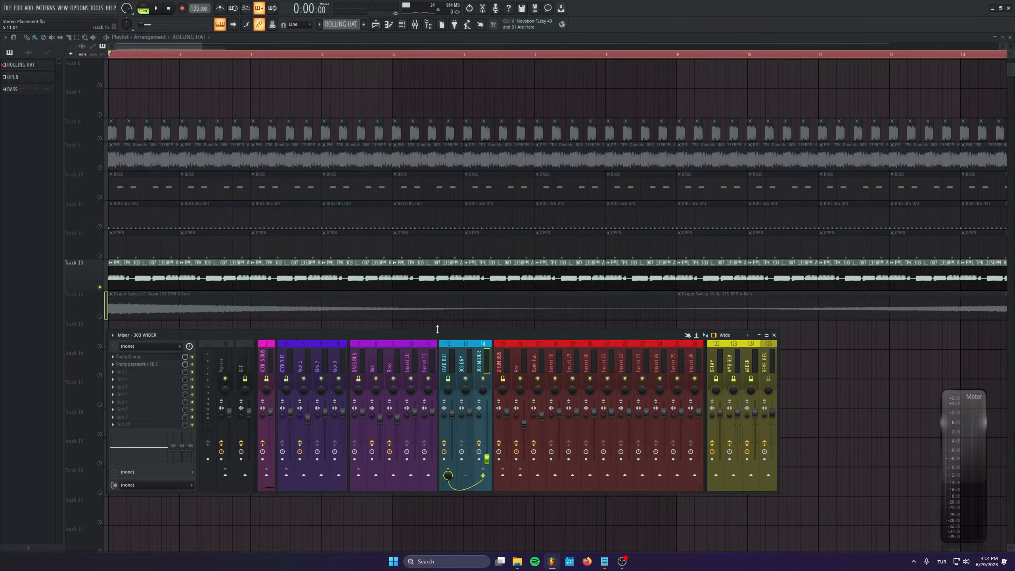
Check the LEAD BUS and 303 DRY mixer tracks and their routing, and audition the dry 303 lead.
left_click(450, 356)
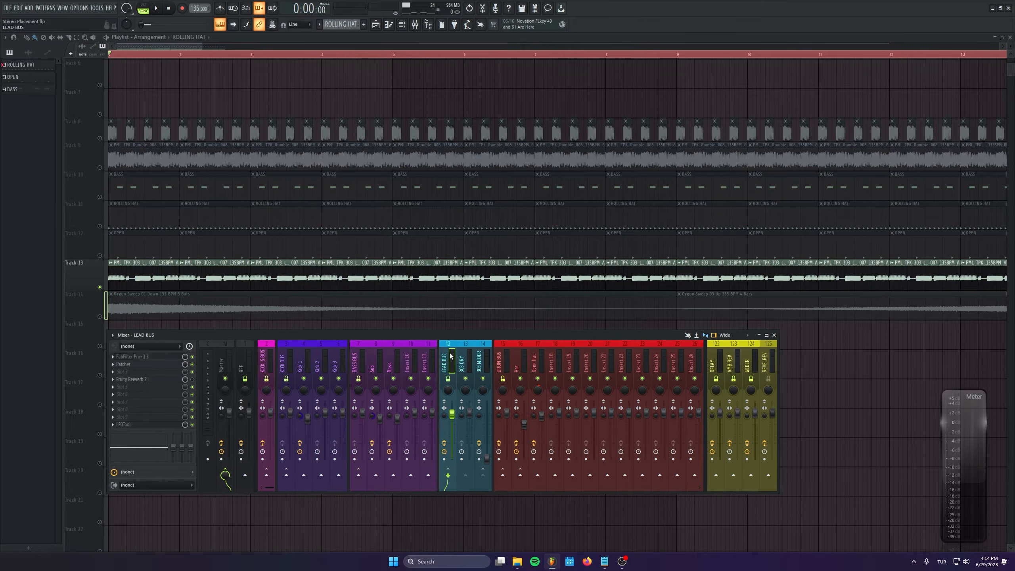
left_click(472, 358)
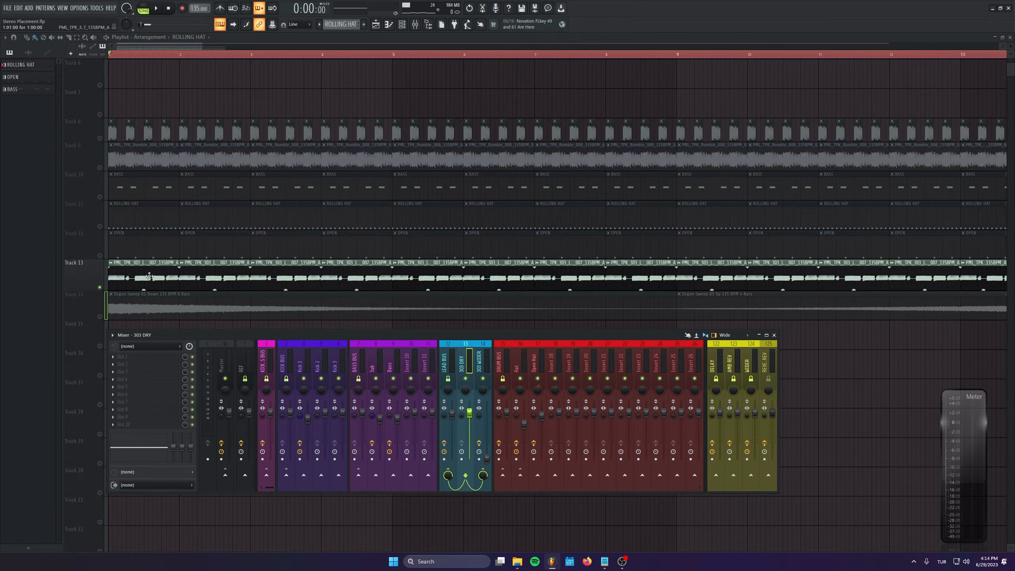
key("F9")
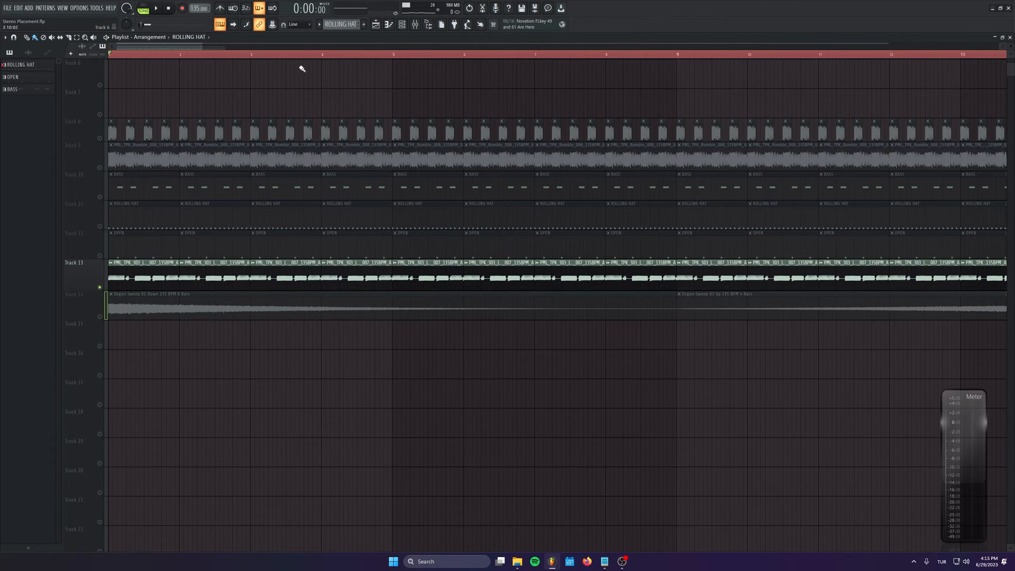
key("space")
key("F9")
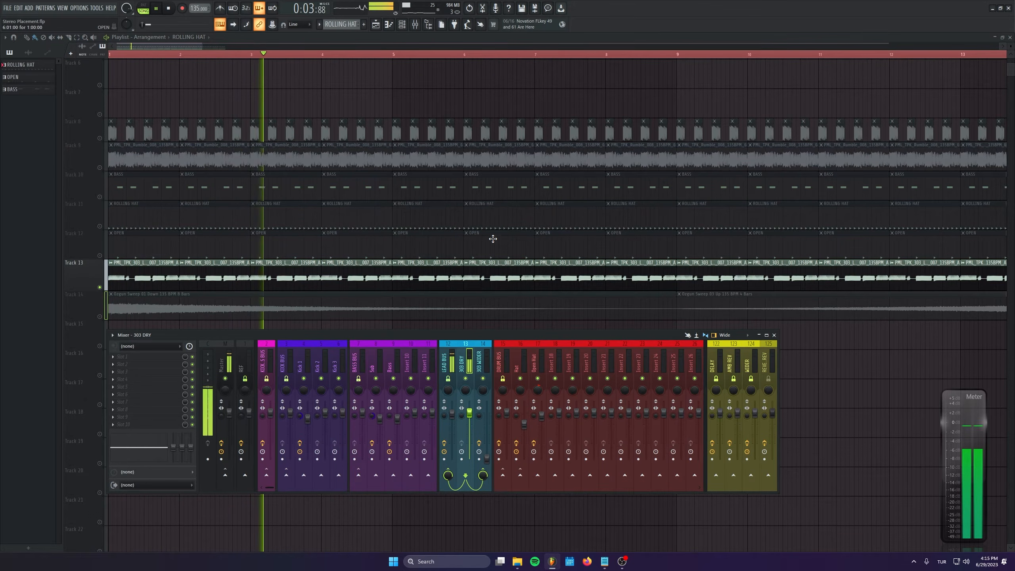
key("space")
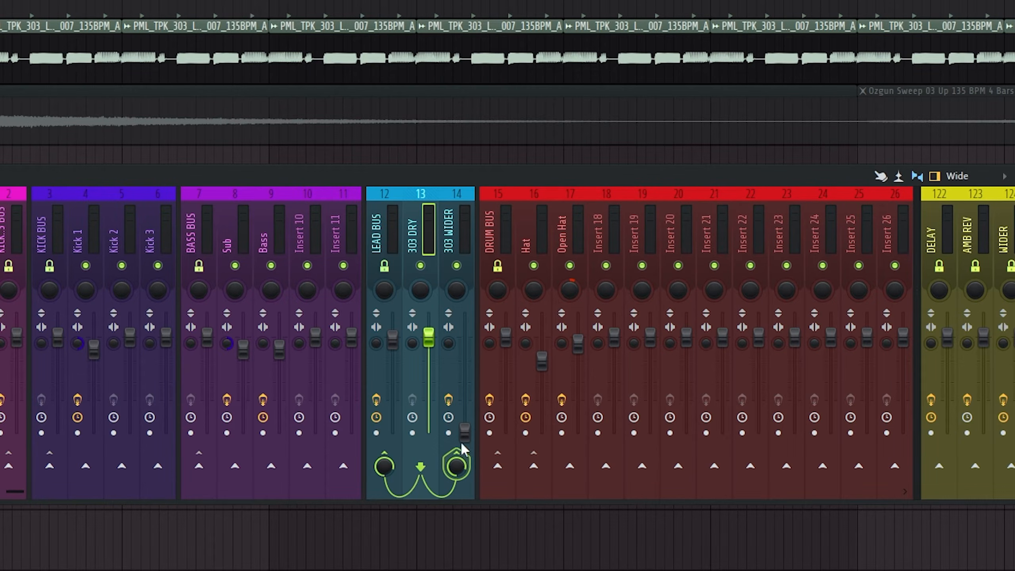
Raise the 303 WIDER mixer track from its minimum volume and inspect its Fruity Chorus presets and Fruity parametric EQ 2.
left_click_drag(465, 431, 466, 222)
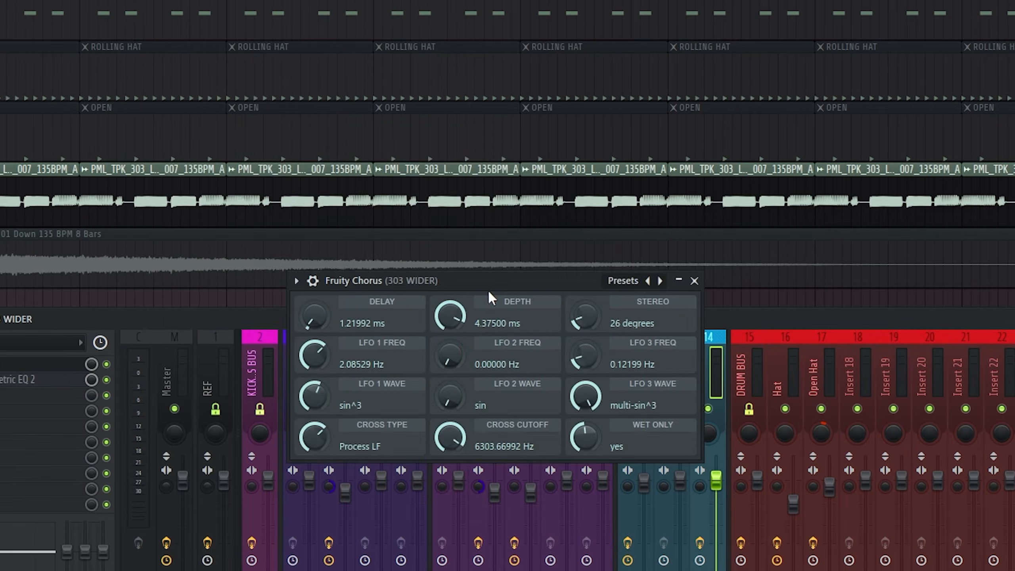
left_click_drag(487, 288, 323, 140)
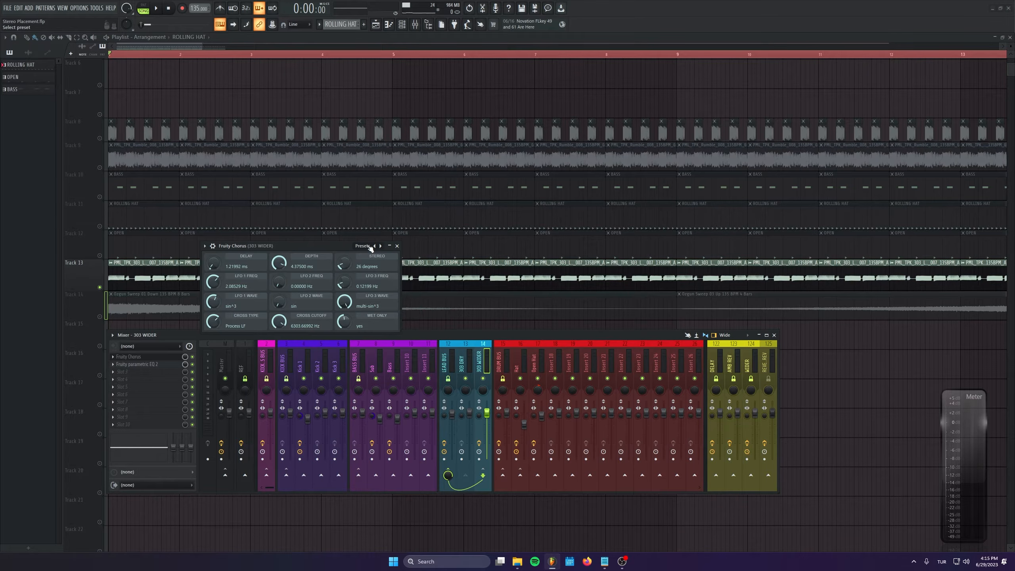
left_click(370, 248)
left_click(322, 247)
left_click(169, 364)
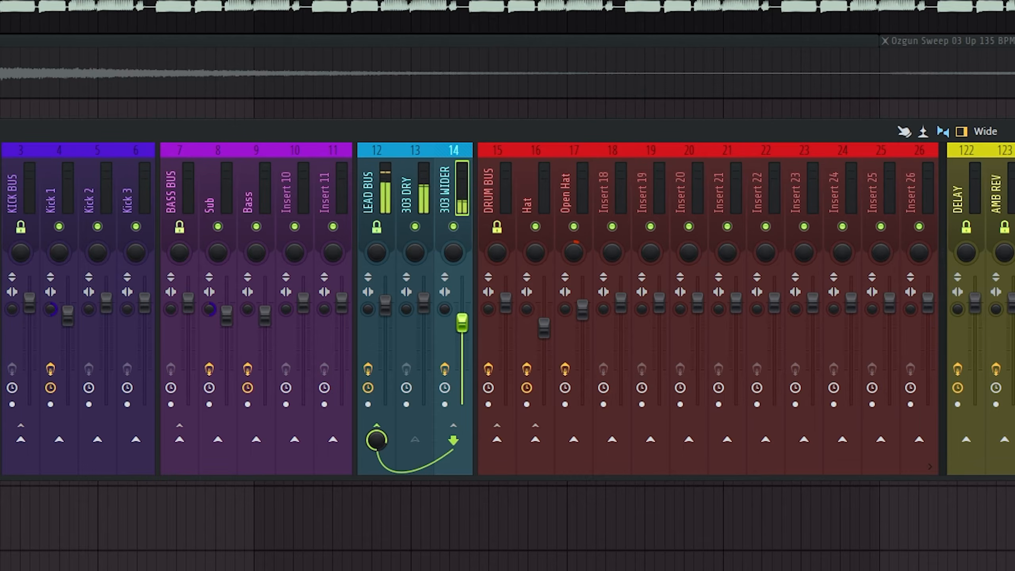
Balance the 303 WIDER mixer track against 303 DRY by ear, first lowering its volume and then raising it above the dry track's level.
mouse_move(463, 308)
left_mouse_down()
mouse_move(463, 283)
mouse_move(463, 407)
mouse_move(463, 324)
left_mouse_up()
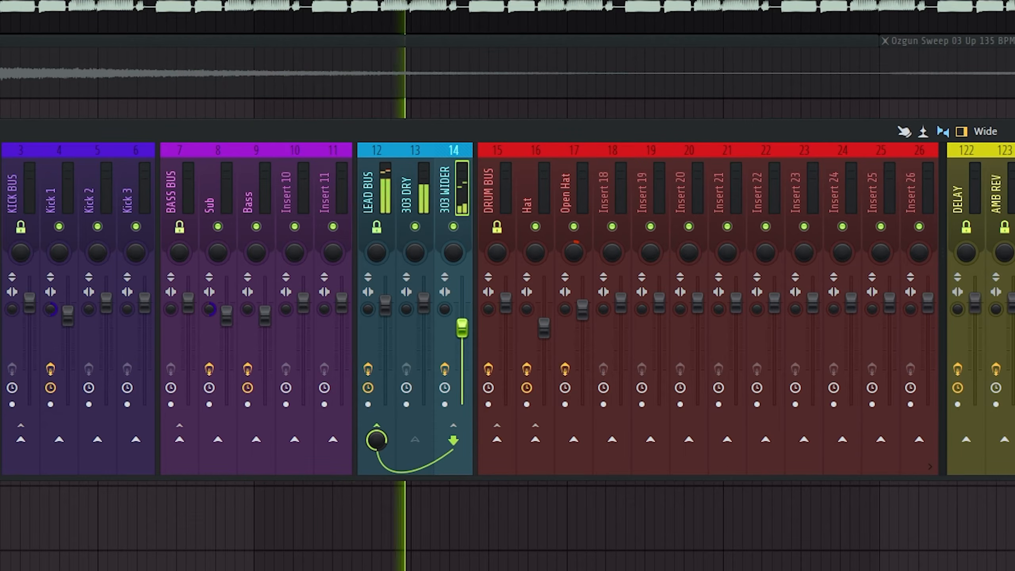
scroll(465, 330, "up", 3)
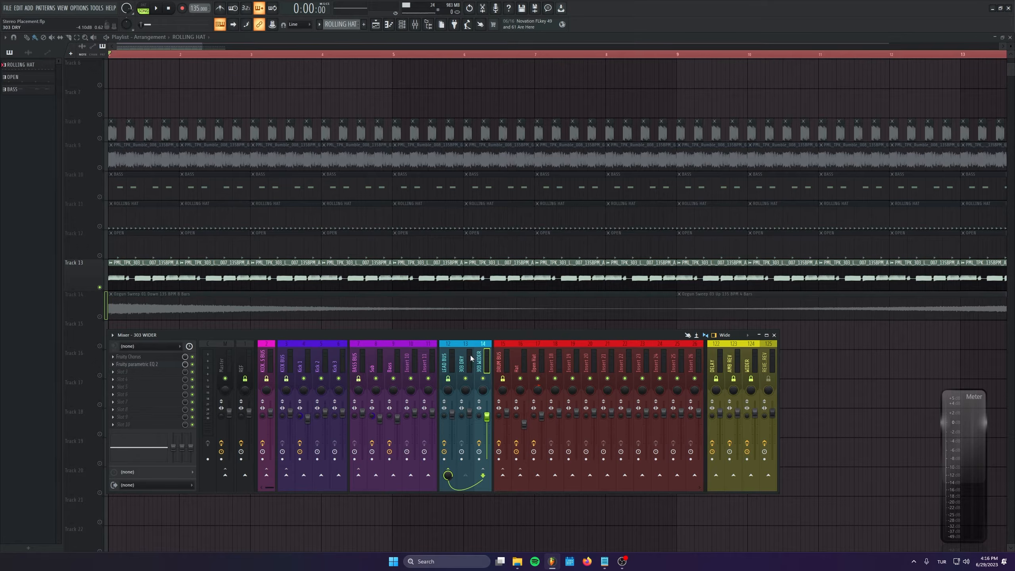
left_click(474, 422)
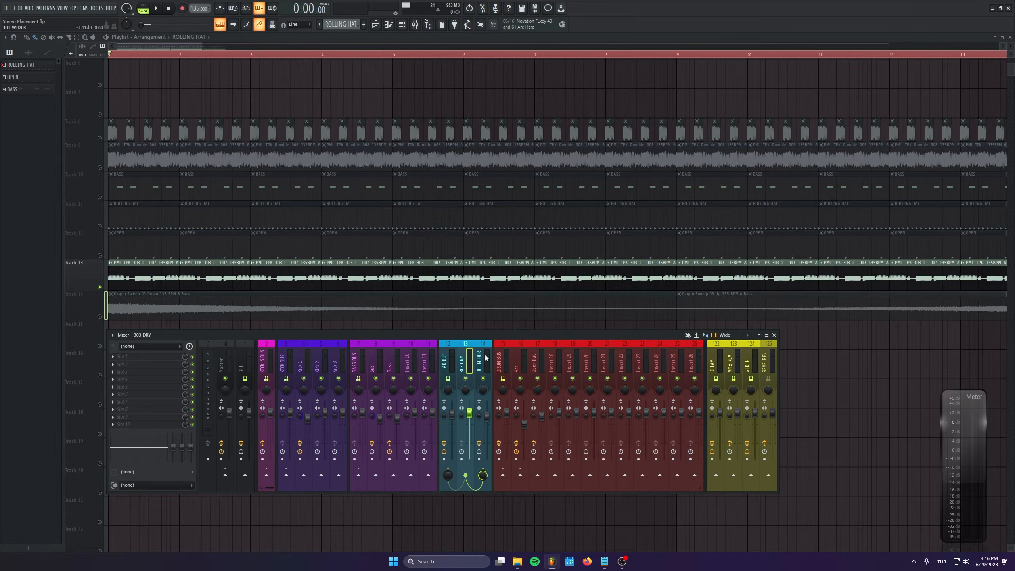
key("space")
left_click_drag(487, 417, 486, 400)
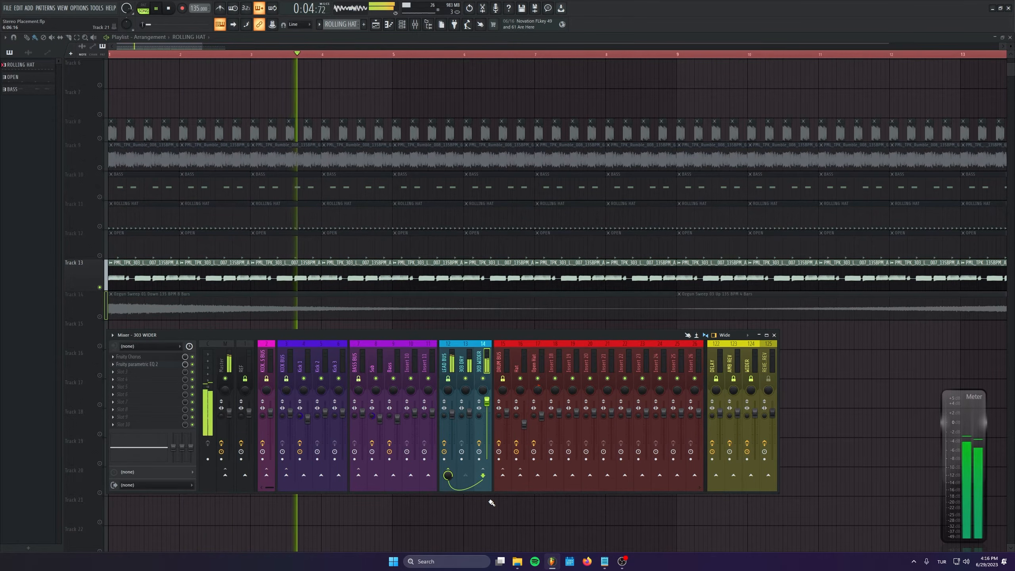
key("space")
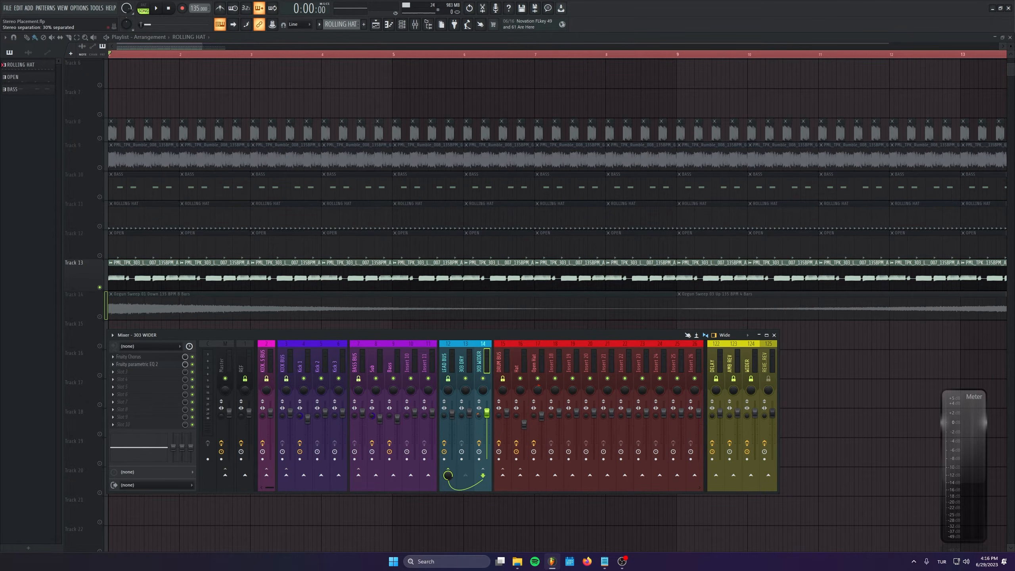
Set the 303 WIDER mixer track's stereo separation to 100% separated during playback and select the 303 DRY track.
key("space")
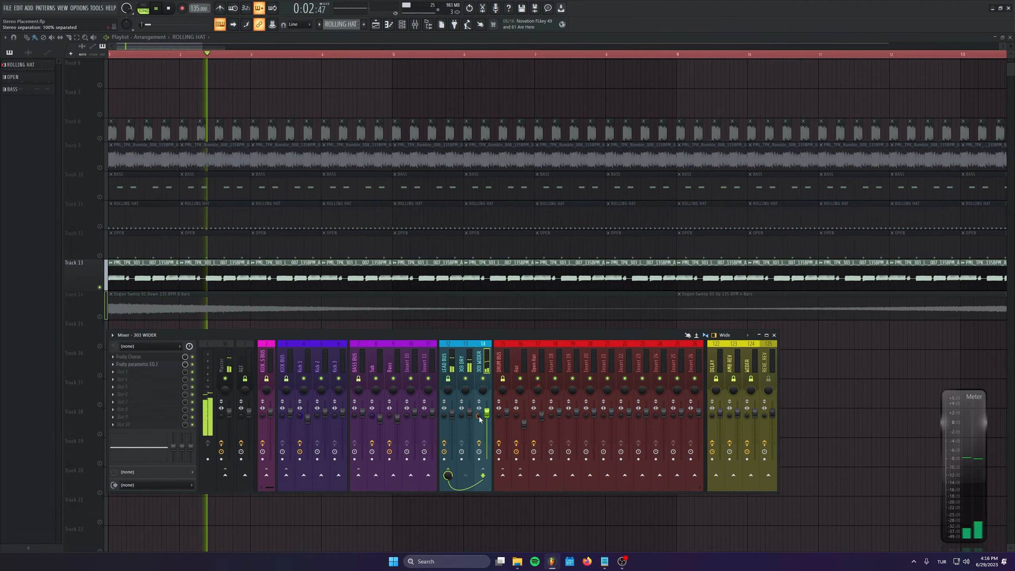
left_click(463, 376)
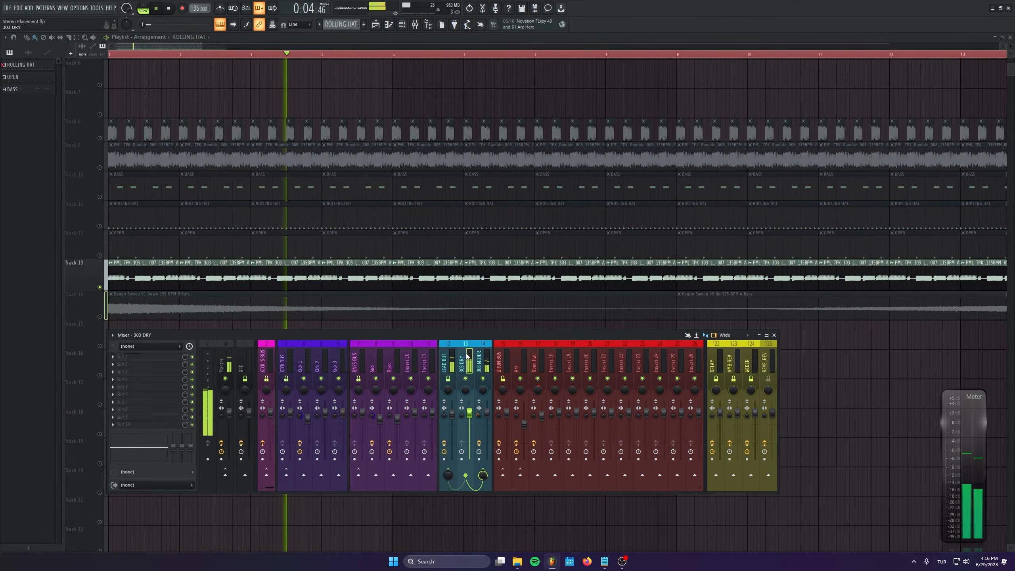
Lower the 303 WIDER mixer track's volume to about 77% (-5.5 dB) and audition it against the dry lead.
left_click_drag(487, 413, 487, 423)
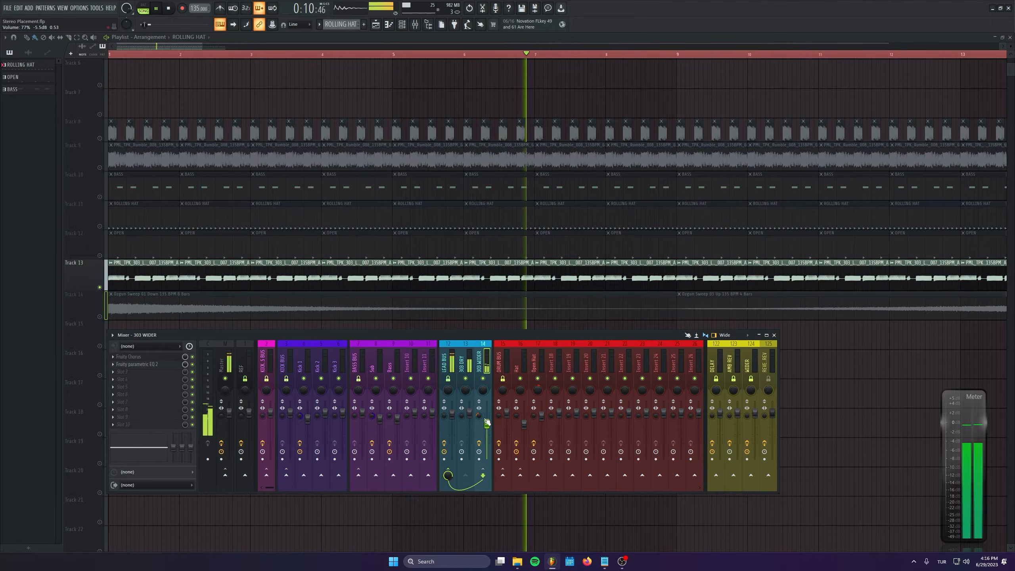
left_click(485, 379)
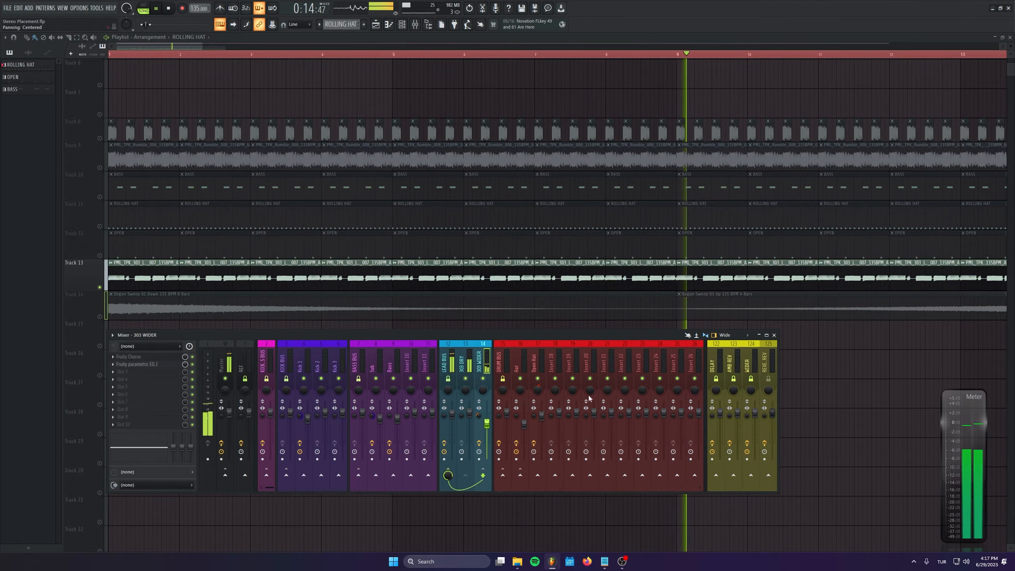
key("space")
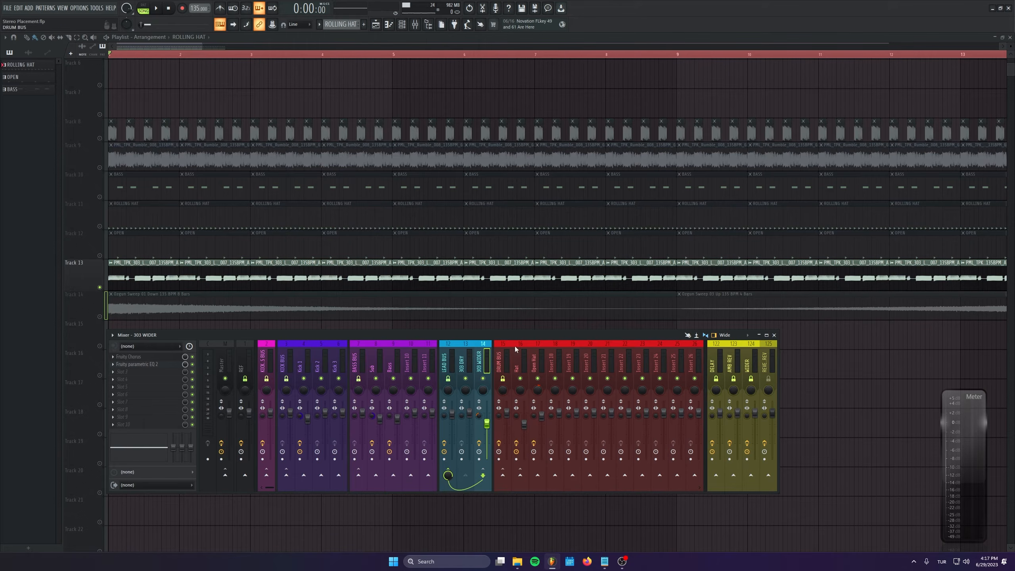
Open Fruity Reeverb 2 on the LEAD BUS and adjust its wet level slightly while playing the lead.
left_click(455, 359)
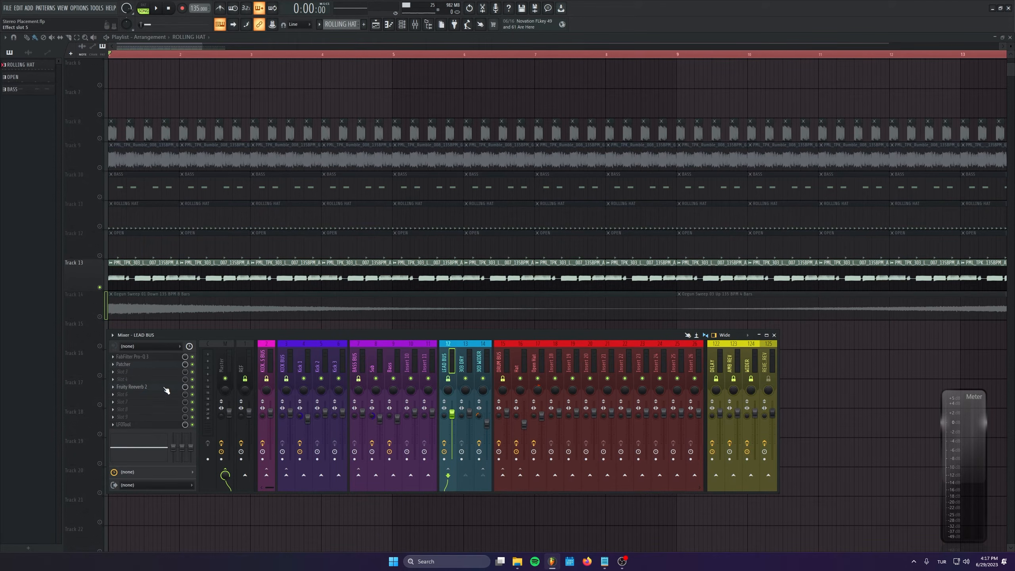
left_click(165, 388)
left_click_drag(385, 195, 270, 214)
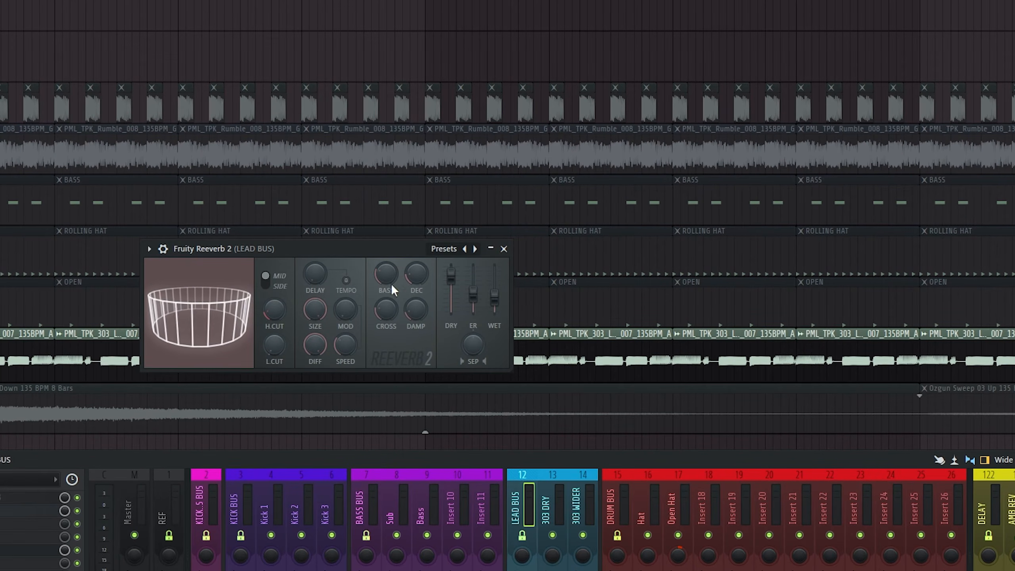
left_click_drag(357, 252, 348, 258)
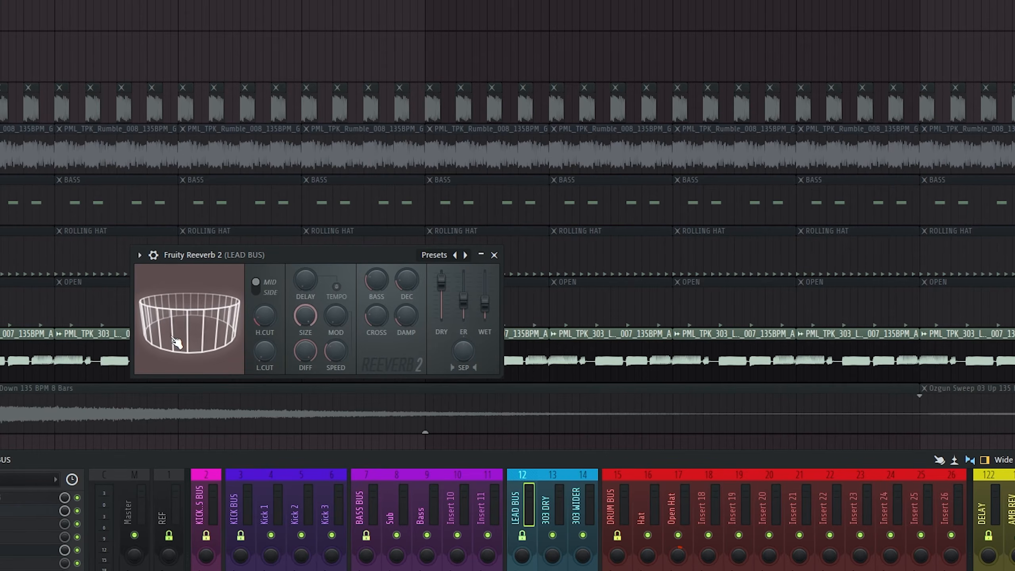
key("space")
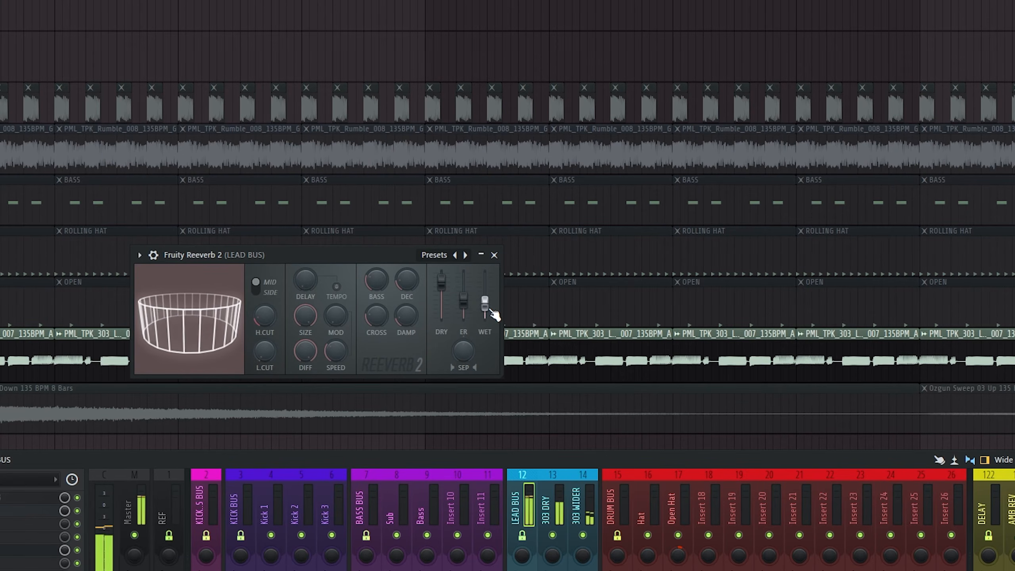
mouse_move(494, 315)
left_mouse_down()
mouse_move(490, 297)
mouse_move(485, 307)
left_mouse_up()
key("space")
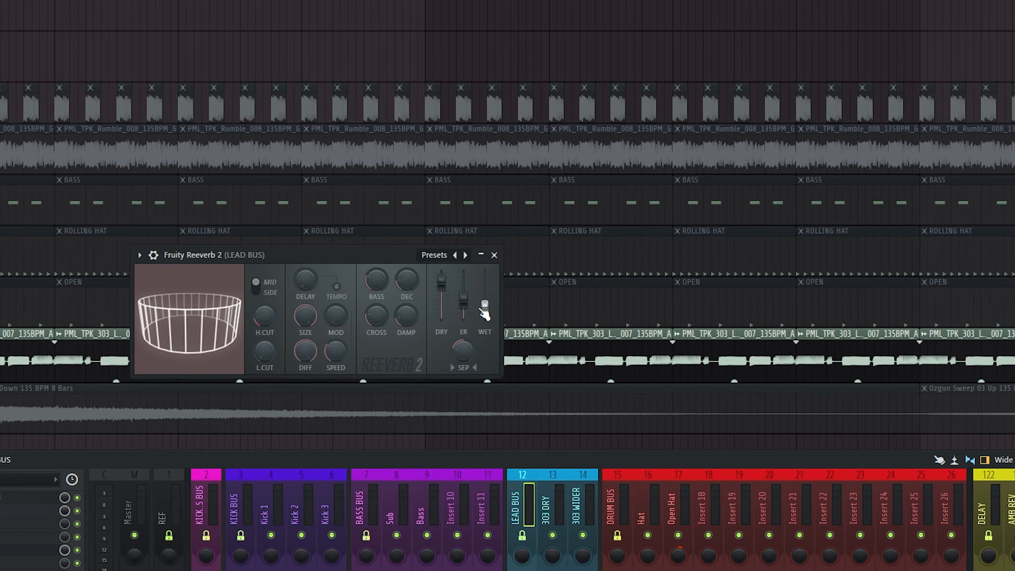
Fine-tune the LEAD BUS reverb's wet level and stereo separation by ear during playback.
key("space")
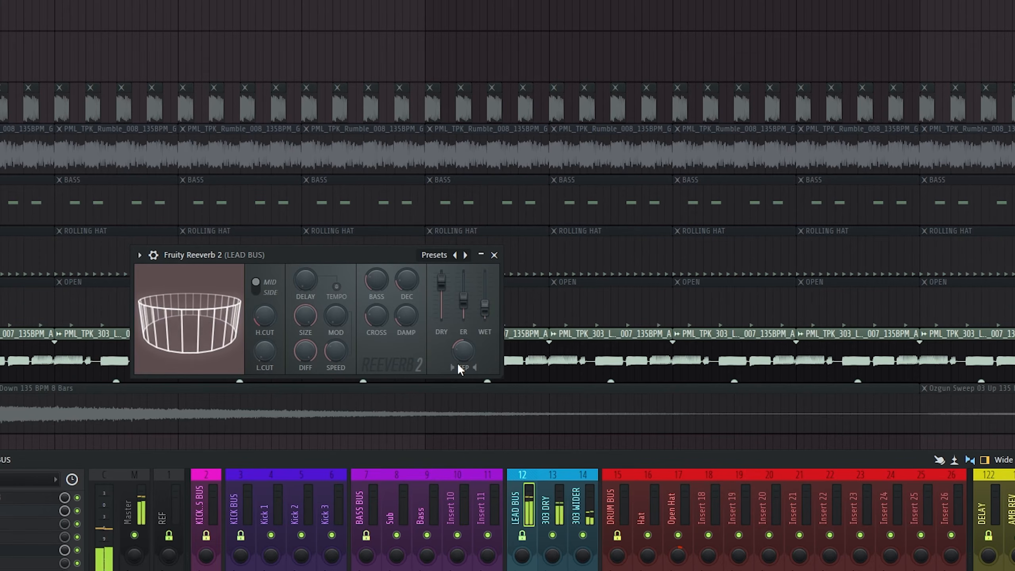
left_click_drag(441, 282, 487, 281)
mouse_move(468, 348)
left_mouse_down()
mouse_move(468, 356)
mouse_move(466, 312)
mouse_move(466, 351)
left_mouse_up()
left_click_drag(441, 318, 485, 303)
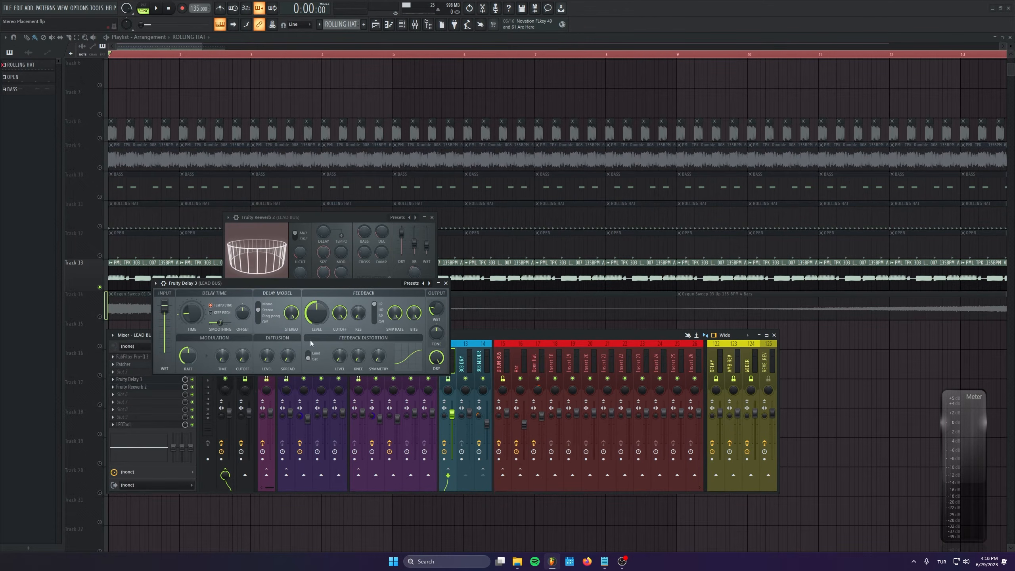
Set Fruity Delay 3 on the LEAD BUS to the Ping pong model and adjust its wet output during playback.
left_click(258, 316)
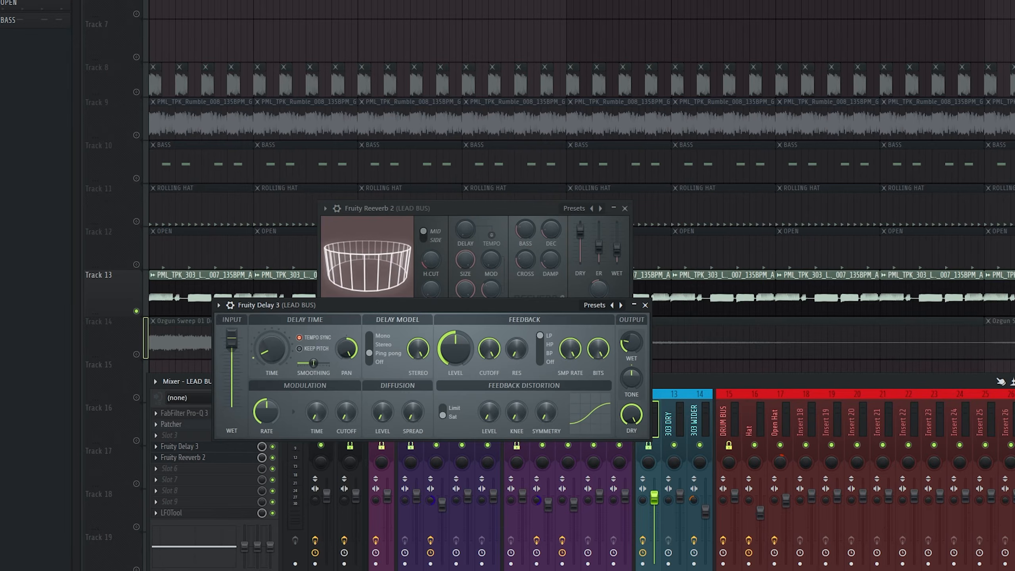
left_click_drag(528, 308, 530, 365)
key("space")
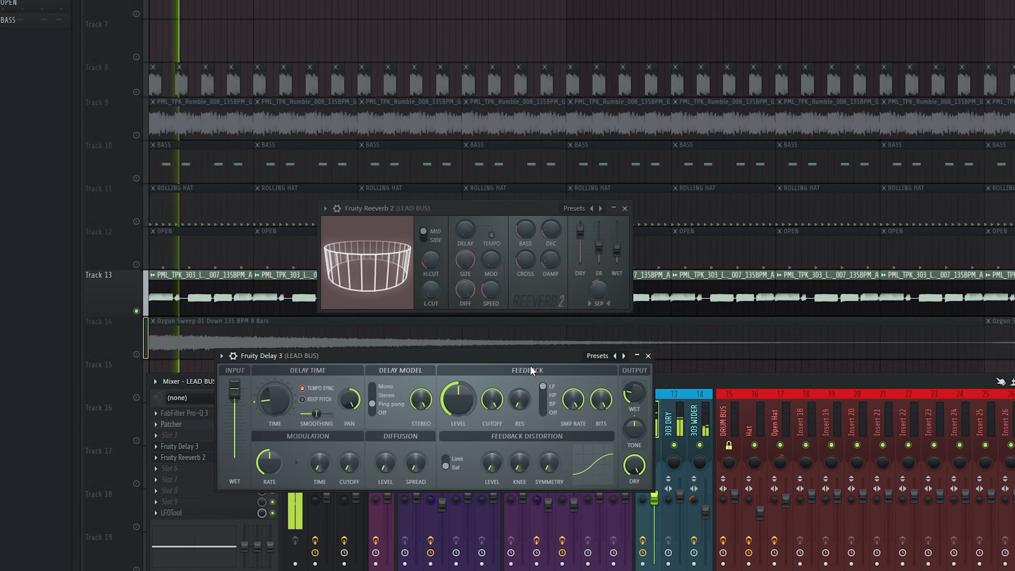
left_click_drag(632, 395, 632, 428)
key("space")
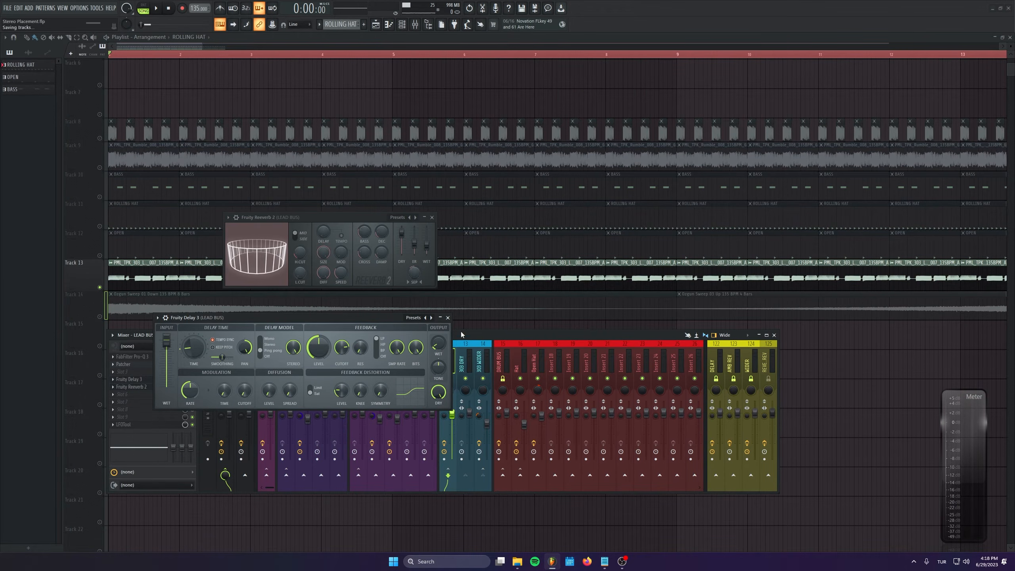
left_click(448, 318)
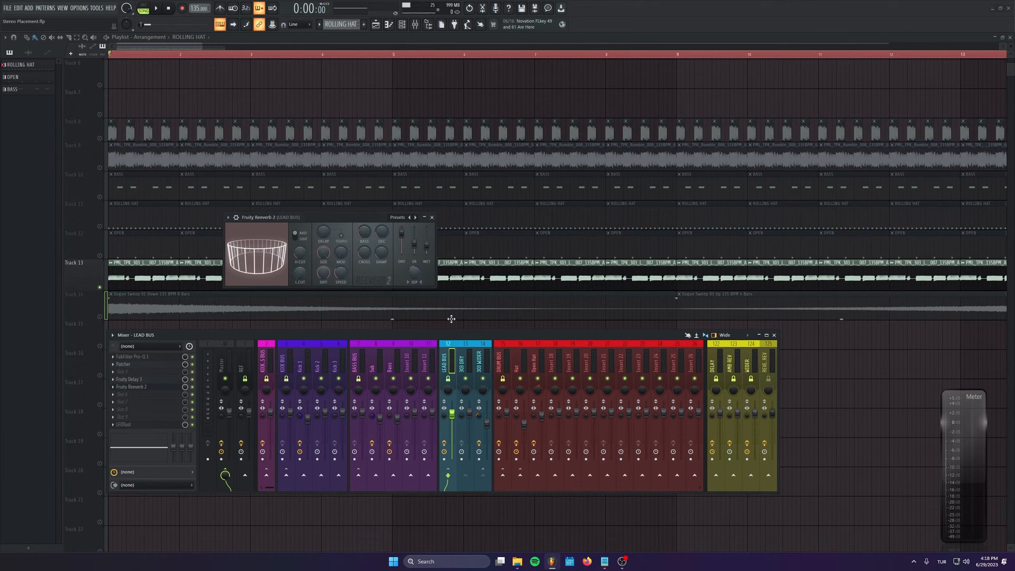
left_click(432, 218)
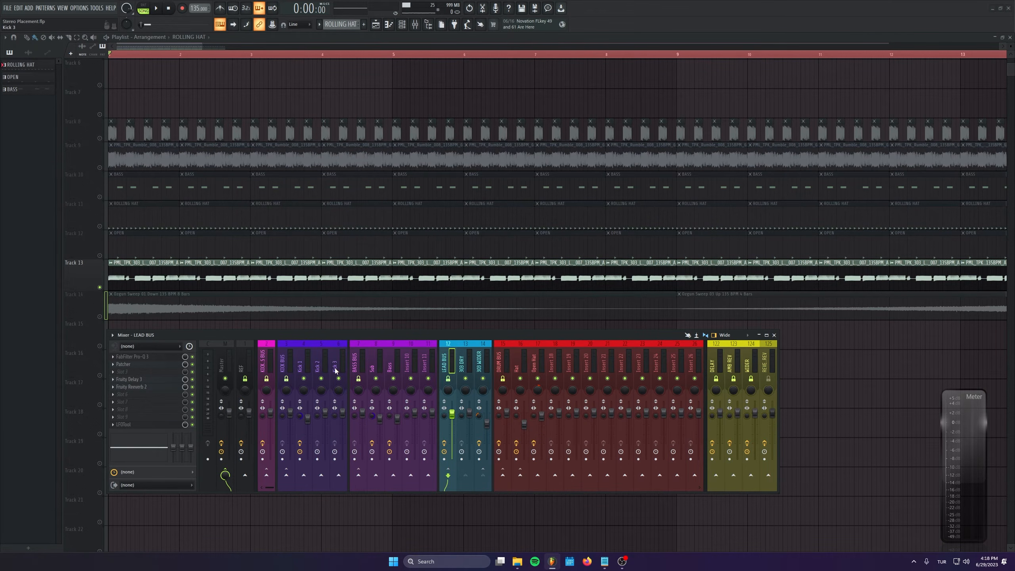
Review the 303 WIDER, 303 DRY and LEAD BUS mixer tracks and play the processed lead.
left_click(482, 324)
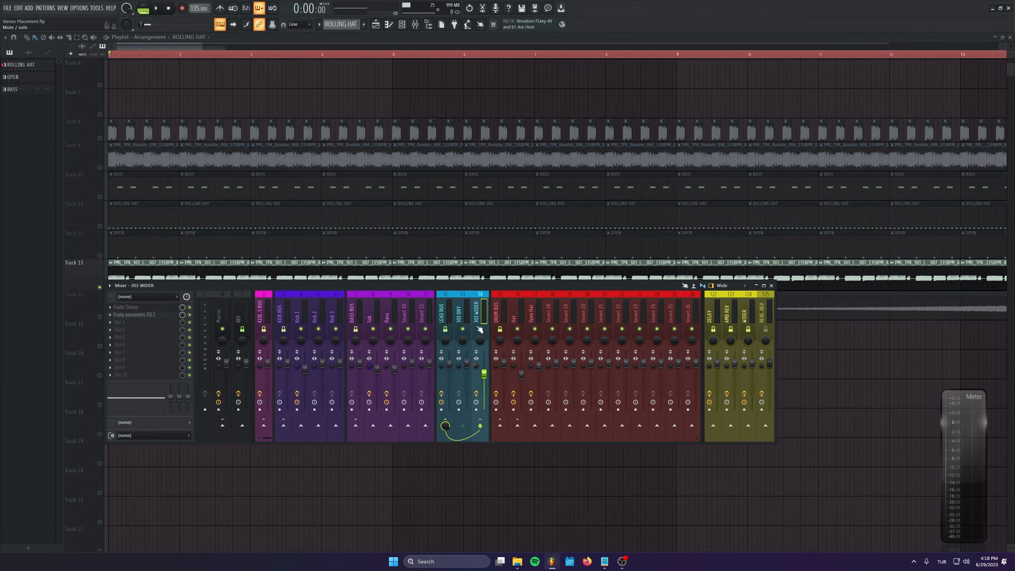
left_click(459, 305)
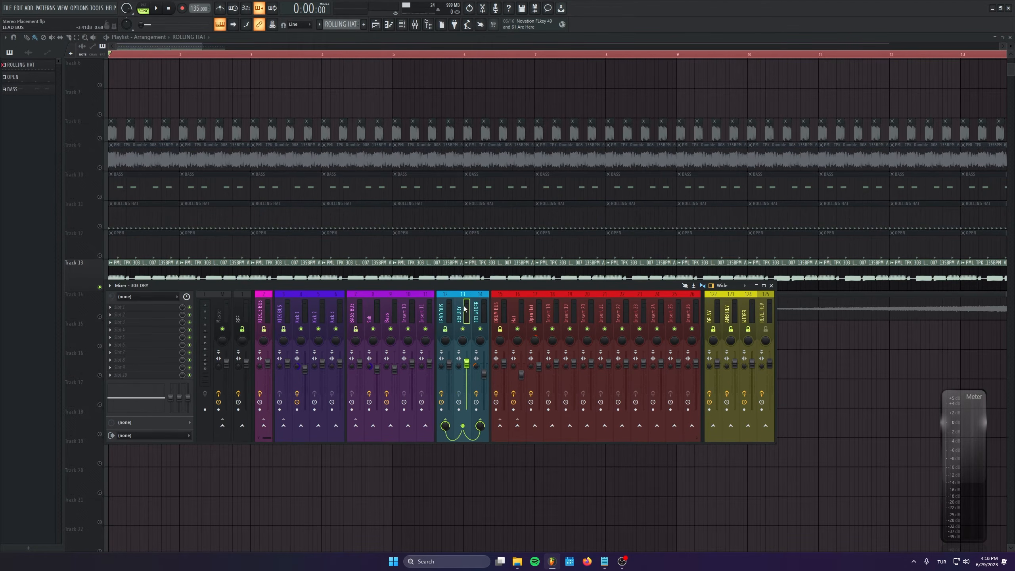
left_click(448, 312)
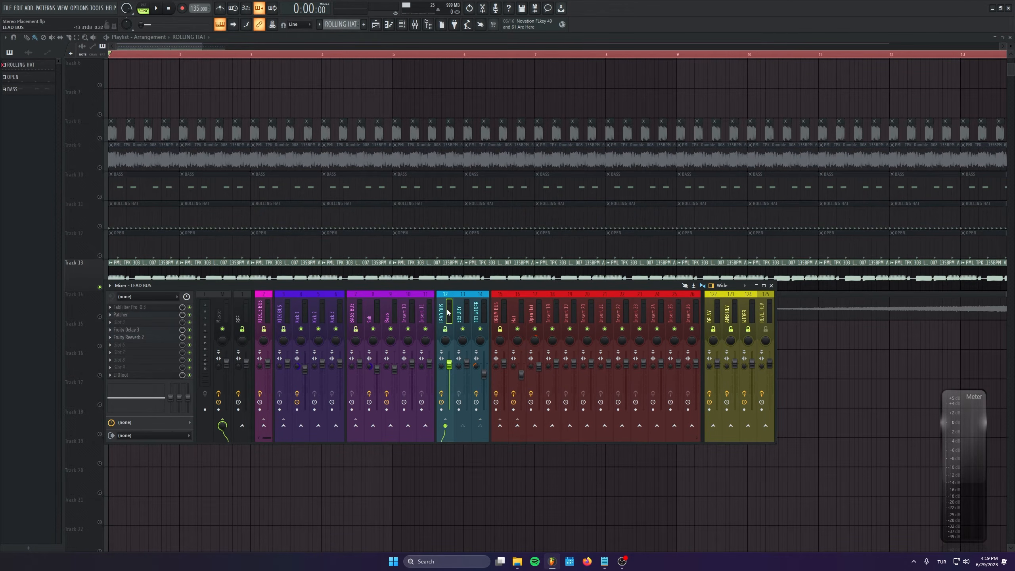
key("space")
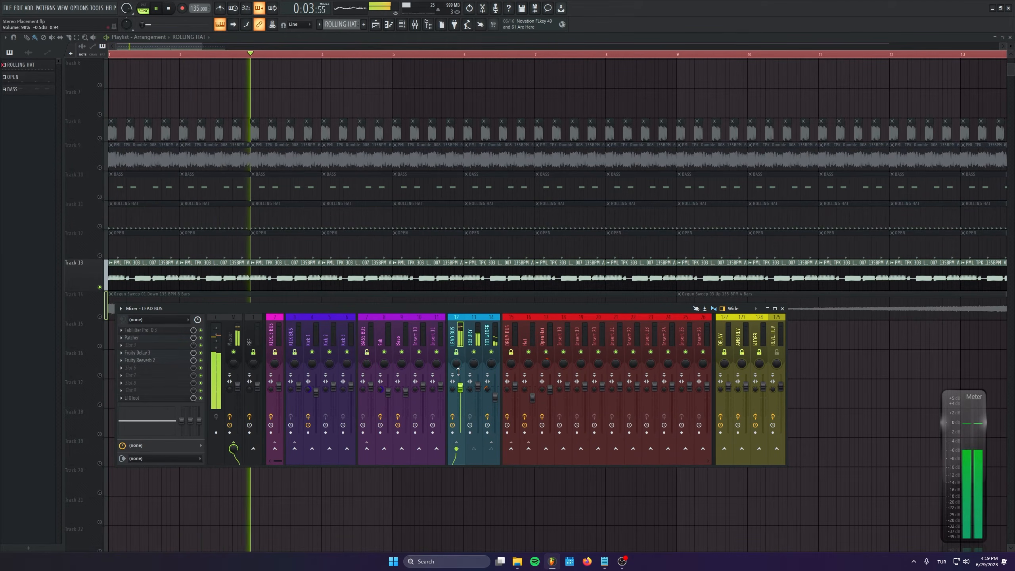
Audition the lead with the kick, rumble, bass and hats, toggling the BASS track's mute and checking the LEAD BUS reverb.
left_click(415, 25)
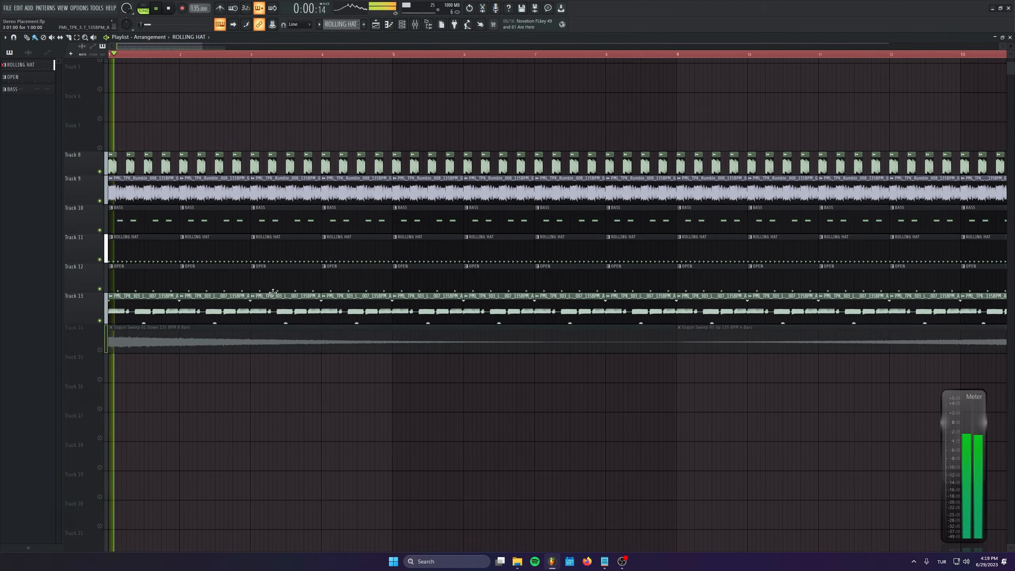
left_click(415, 25)
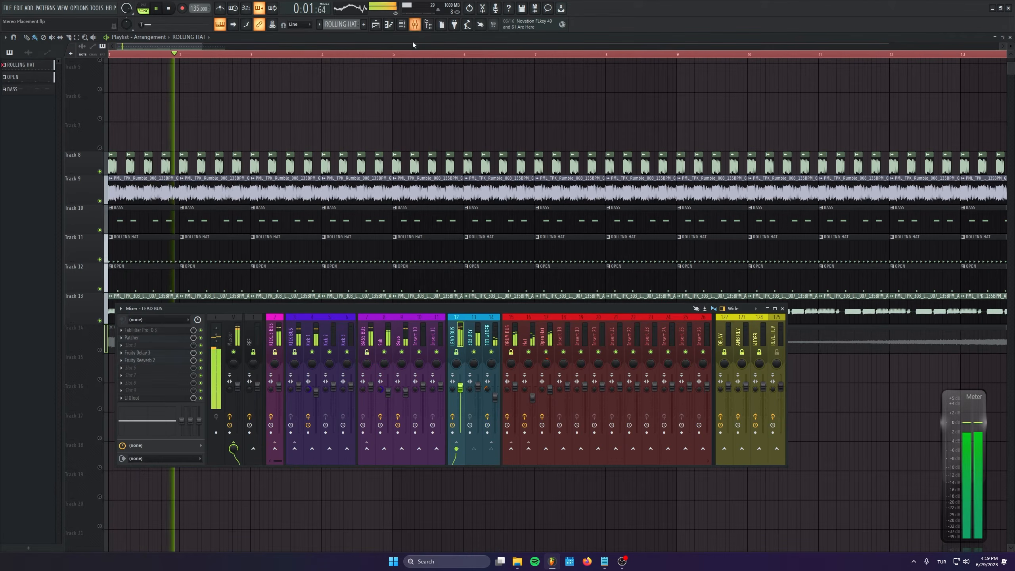
left_click(100, 230)
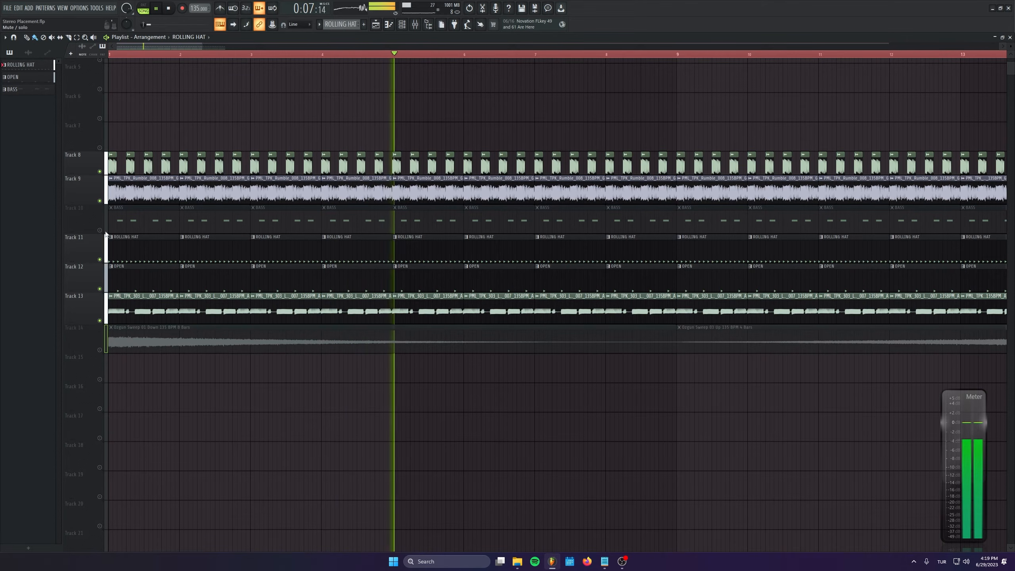
key("F9")
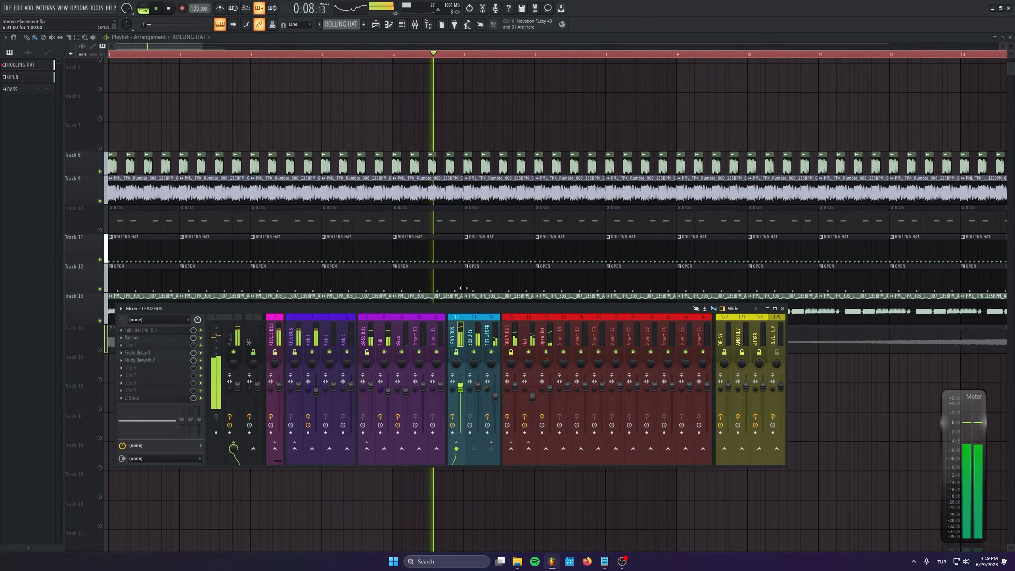
left_click(154, 361)
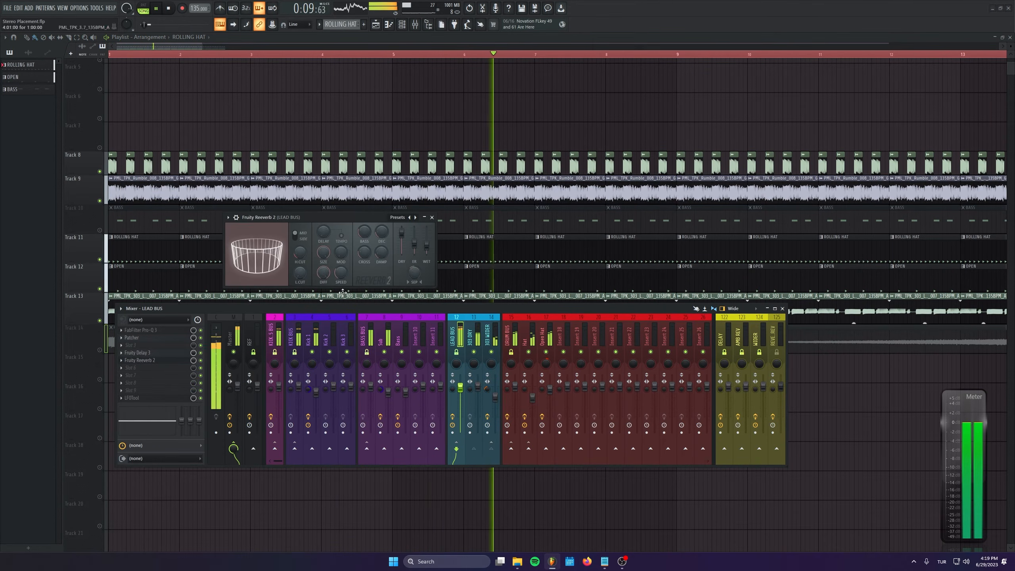
left_click(432, 217)
key("F9")
key("space")
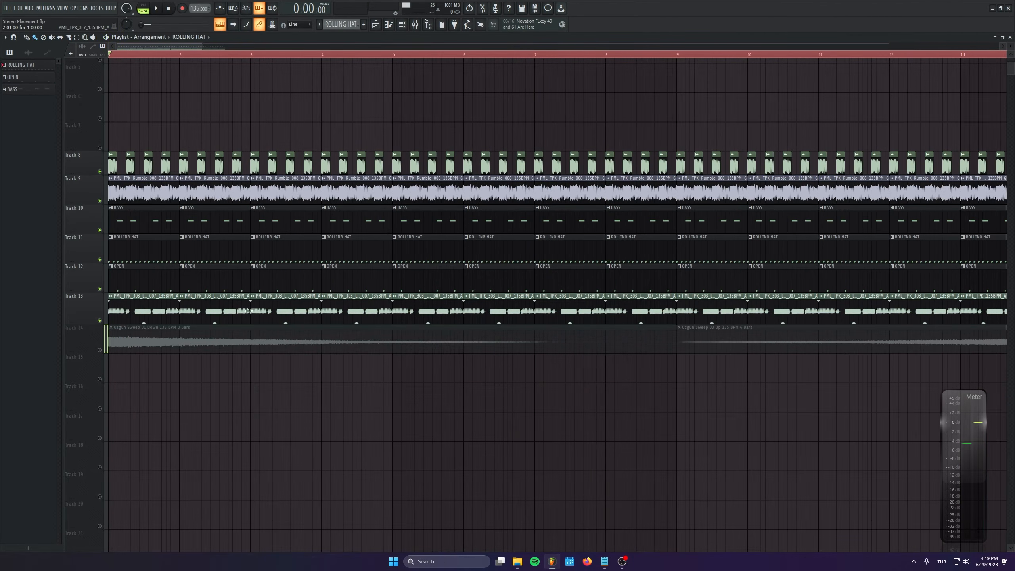
Solo playlist Track 14 with the Ozgun sweep clips and audition it.
right_click(102, 351)
key("space")
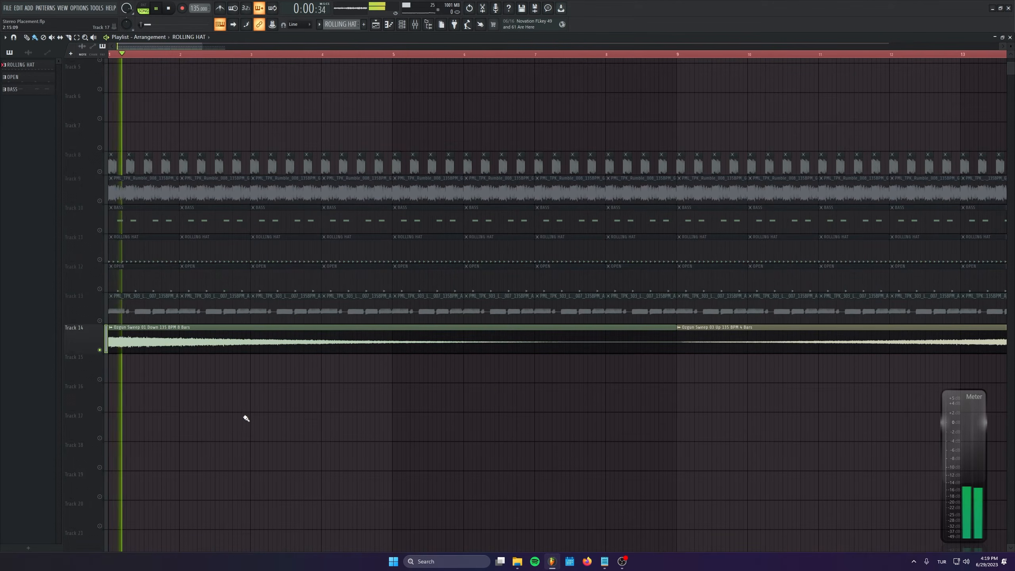
scroll(247, 417, "down", 3)
left_click(416, 26)
key("space")
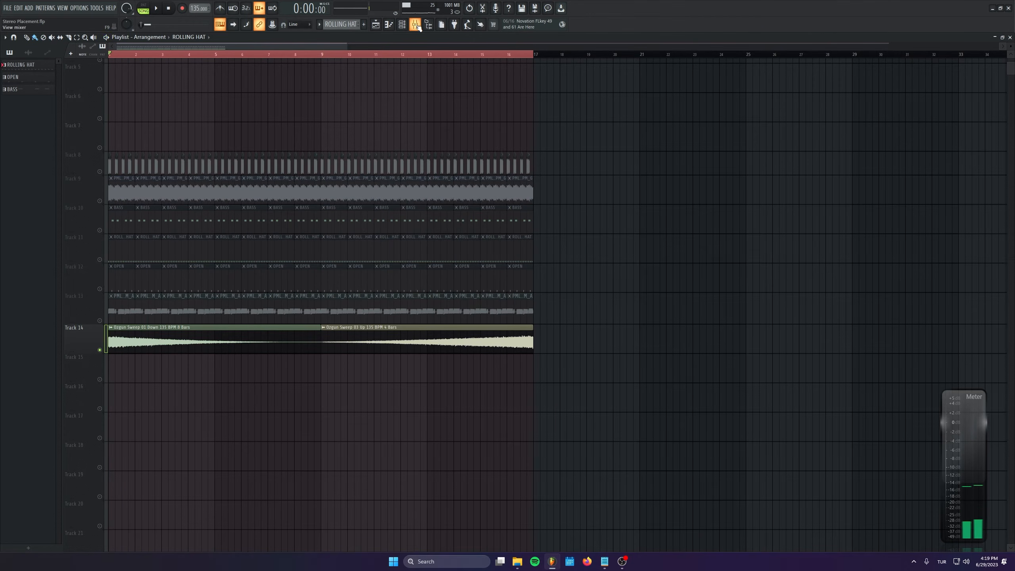
Inspect the Fruity Stereo Shaper on the Sweeps mixer track.
left_click(414, 26)
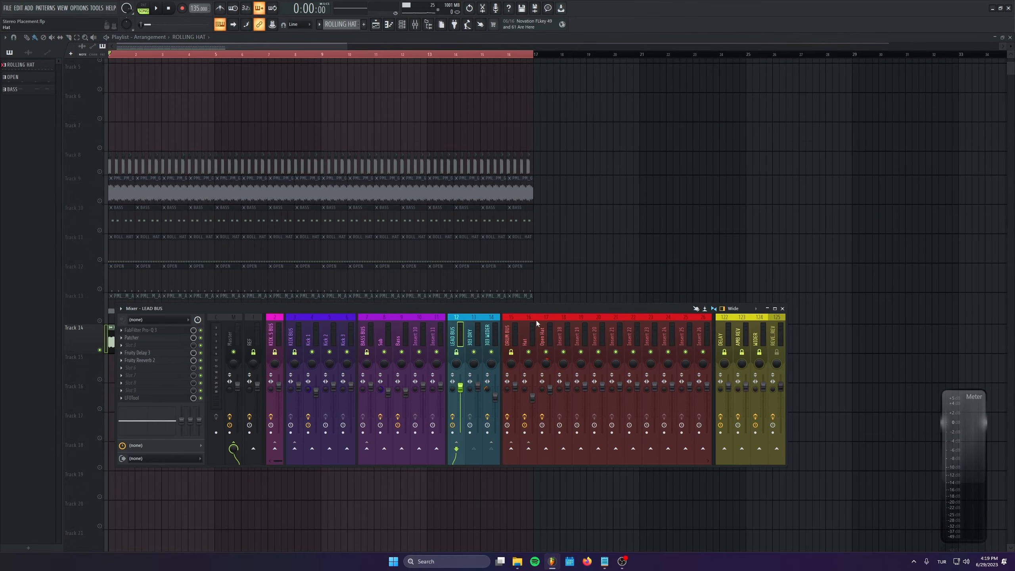
scroll(536, 321, "down", 5)
scroll(531, 324, "down", 3)
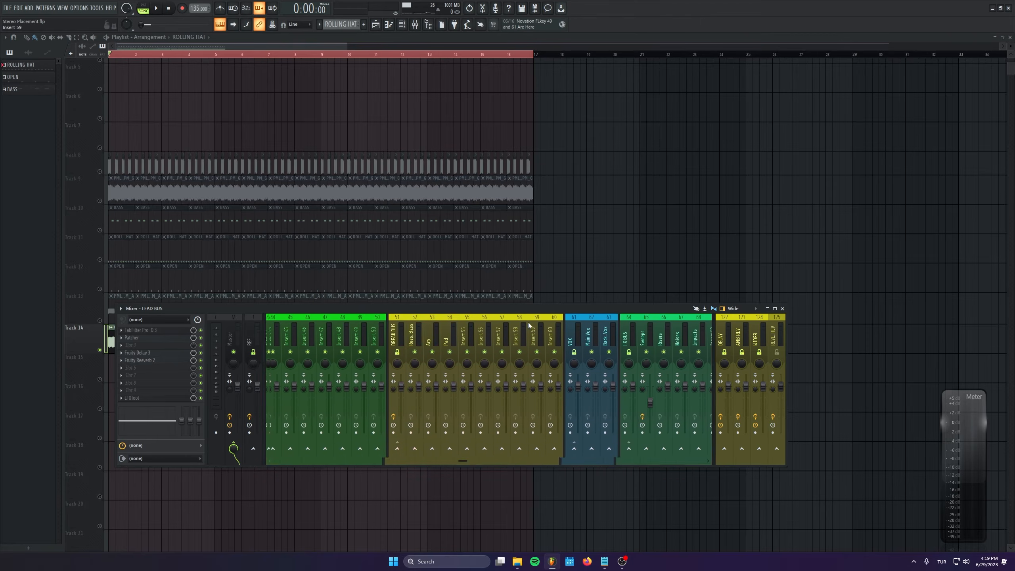
left_click(508, 334)
left_click(150, 339)
left_click(144, 337)
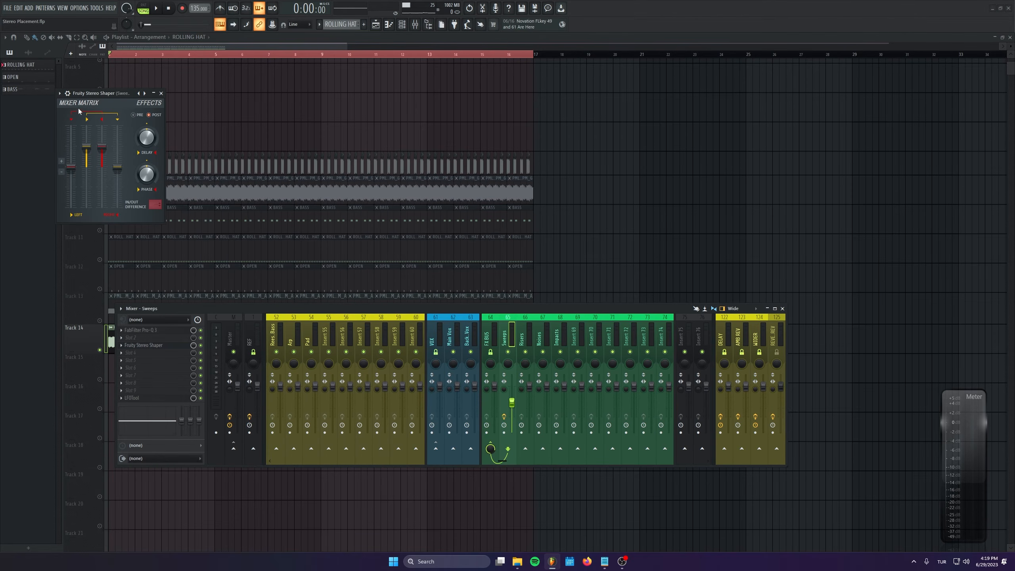
left_click_drag(91, 92, 176, 161)
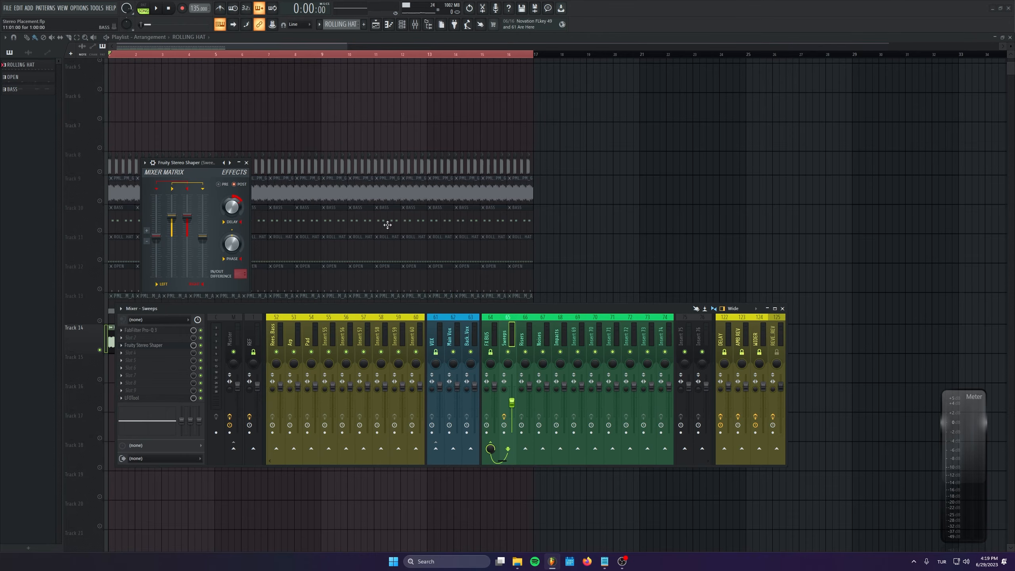
Duplicate the Ozgun Sweep 01 Down clip from Track 14 onto Track 15 at the start of the arrangement.
mouse_move(187, 168)
left_mouse_down()
mouse_move(280, 274)
mouse_move(257, 469)
left_mouse_up()
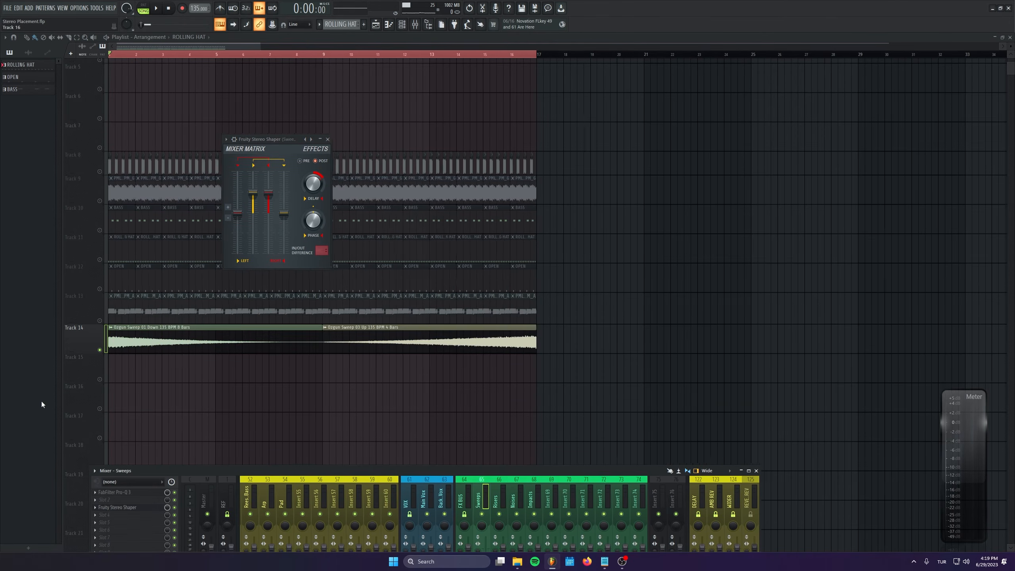
scroll(132, 342, "up", 6)
left_click(134, 340)
left_click(123, 375)
key("F9")
scroll(120, 390, "up", 3)
scroll(114, 359, "up", 1)
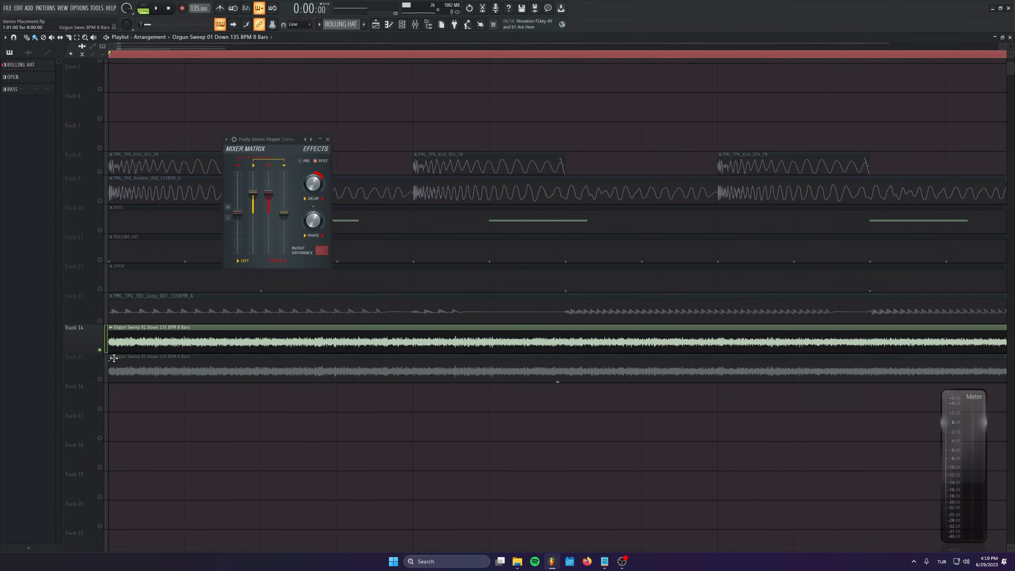
Make the duplicated sweep clip on Track 15 unique and nudge its start slightly later to 1:01:02.
left_click(111, 356)
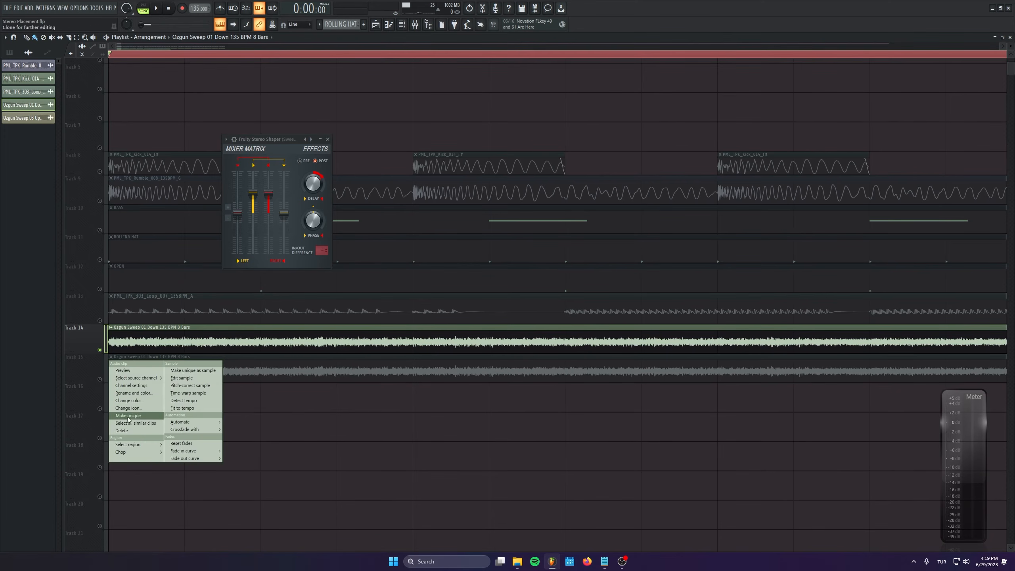
left_click(125, 415)
scroll(125, 408, "up", 1)
left_click_drag(134, 383, 140, 384)
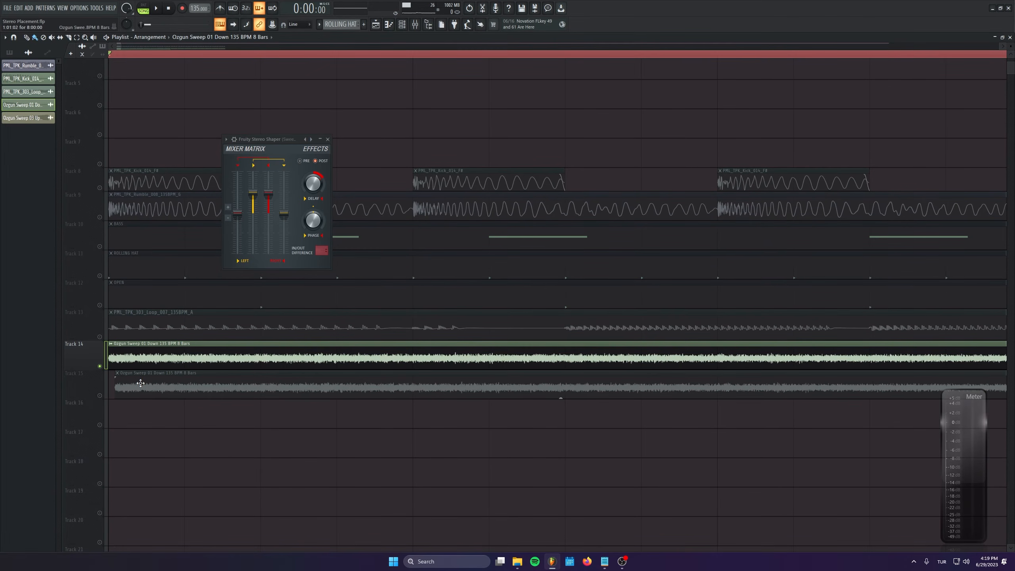
Delete the duplicated Ozgun Sweep 01 Down clip from Track 15 and close its channel settings.
double_click(139, 381)
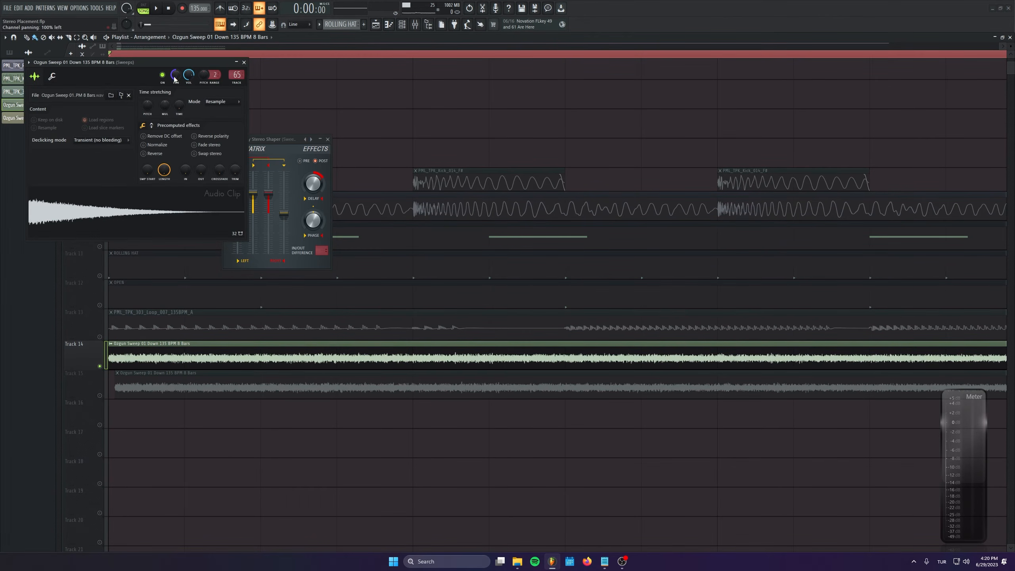
right_click(170, 391)
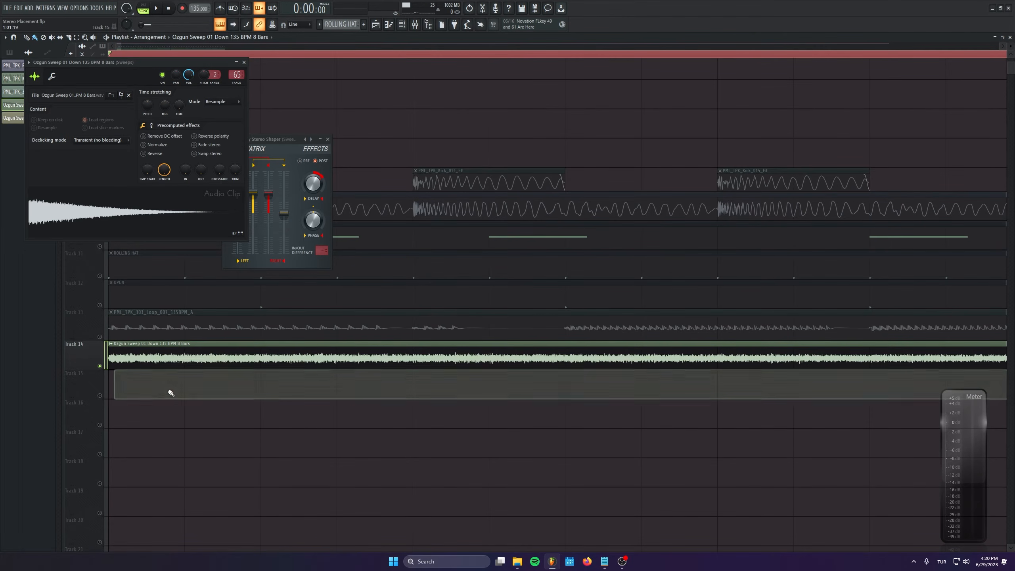
left_click(244, 62)
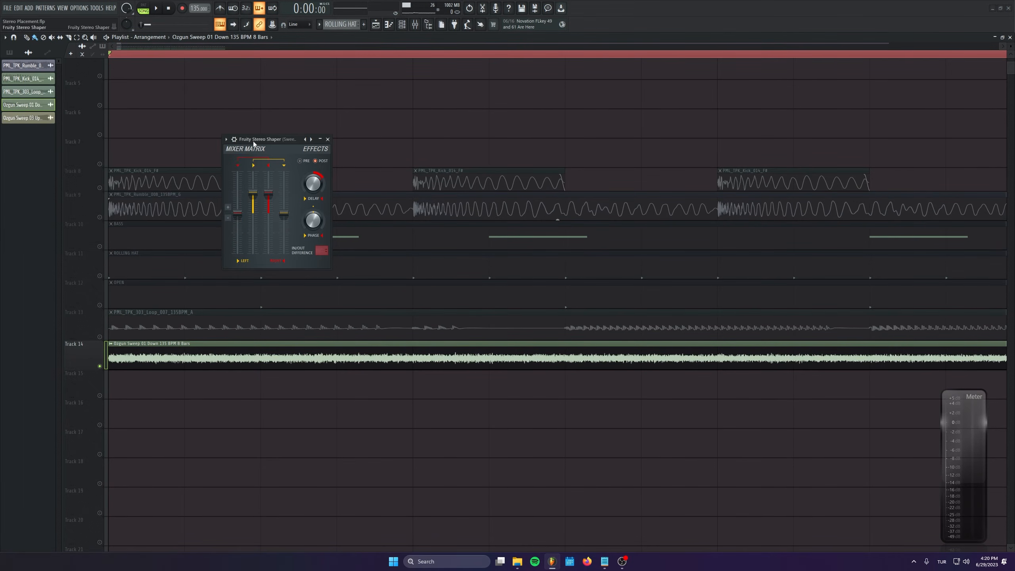
Bypass the Fruity Stereo Shaper on the Sweeps mixer track.
left_click_drag(252, 139, 196, 190)
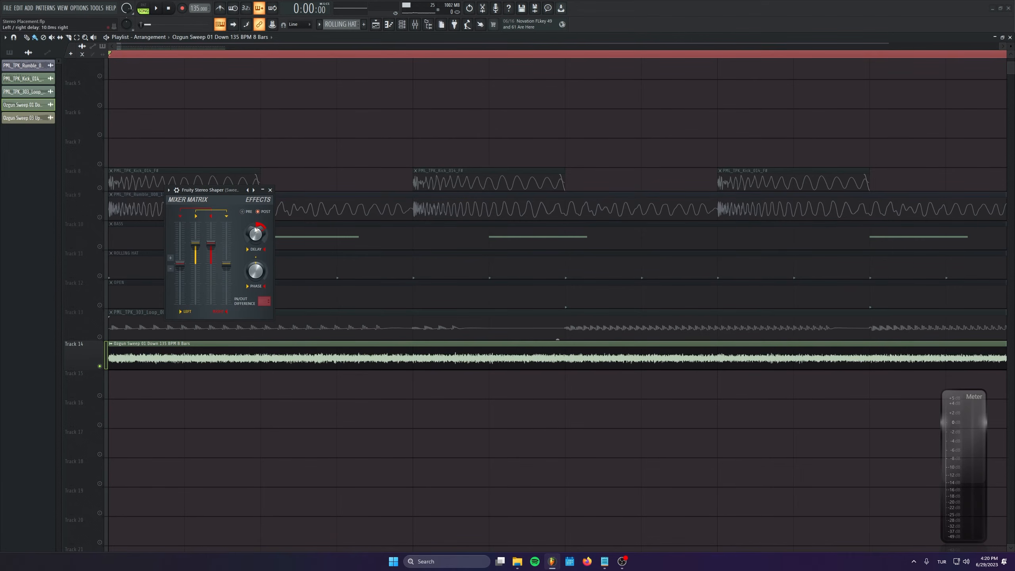
left_click(179, 190)
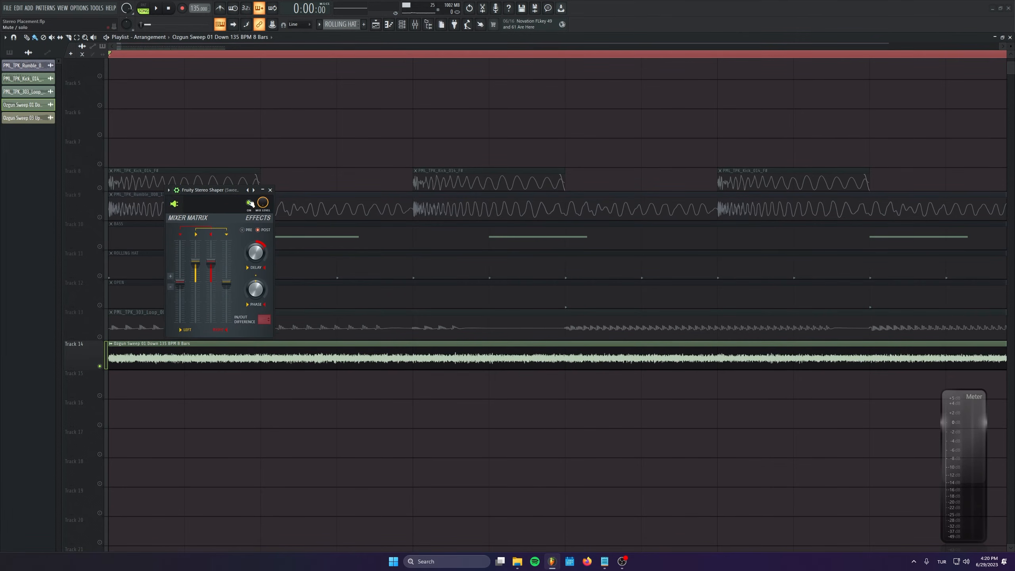
Open the precomputed effects of the Ozgun Sweep 01 Down clip on Track 14 and show its waveform as separate channels.
double_click(240, 351)
left_click_drag(124, 65, 190, 189)
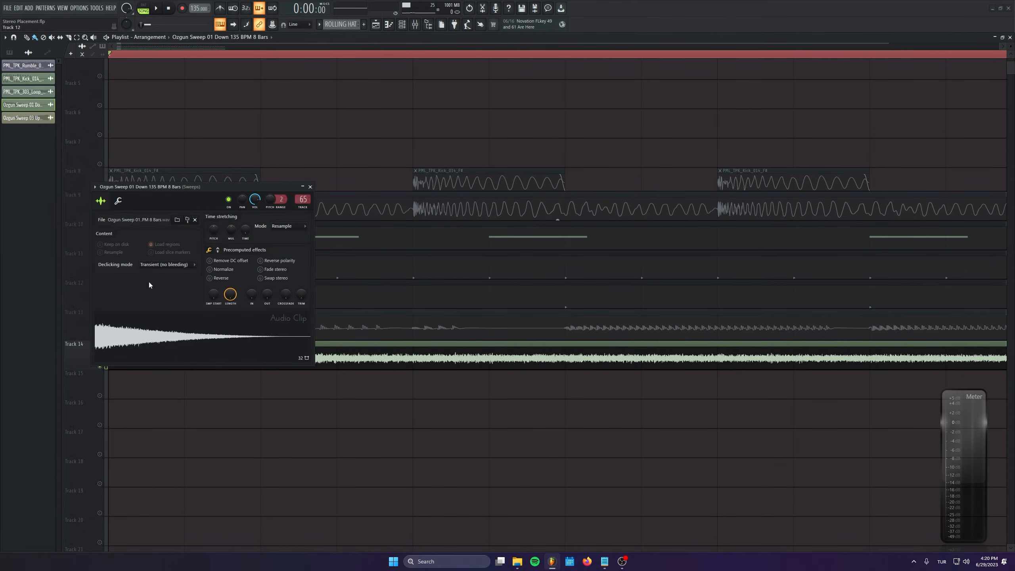
left_click(222, 252)
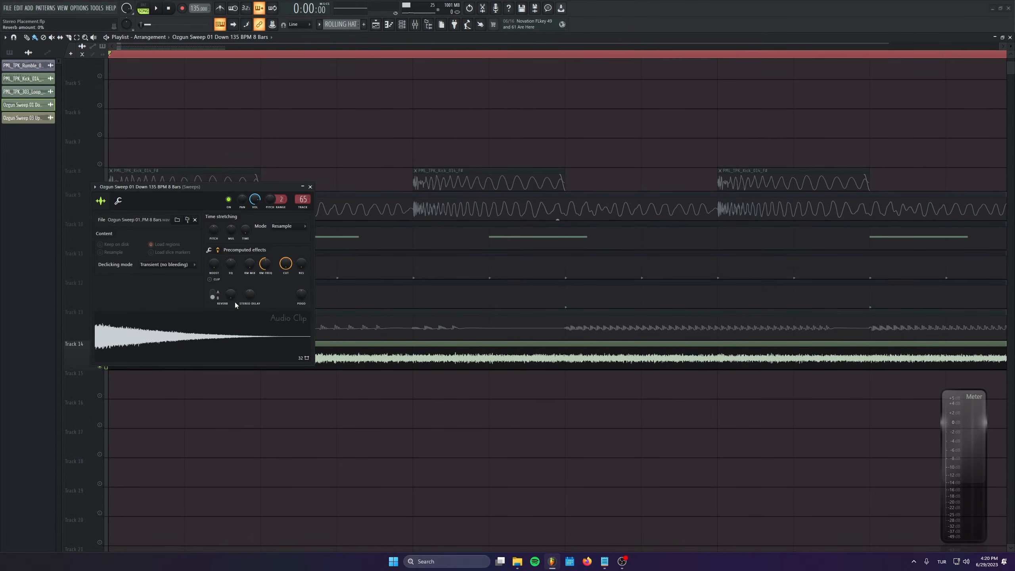
right_click(205, 321)
left_click(230, 442)
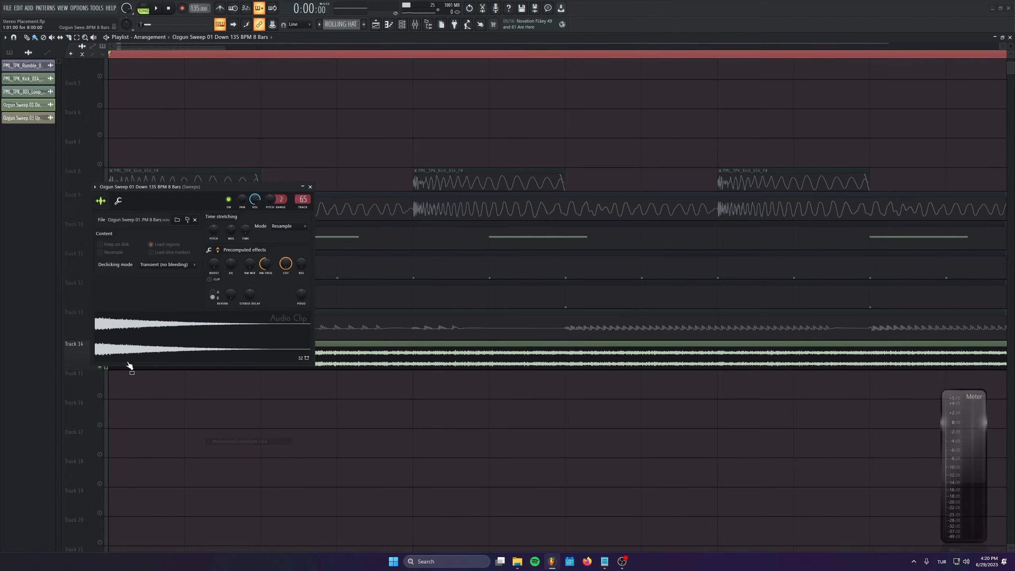
Try the stereo delay in the sweep clip's precomputed effects and close its channel settings.
mouse_move(255, 300)
left_mouse_down()
mouse_move(255, 287)
mouse_move(250, 305)
left_mouse_up()
left_click_drag(222, 190, 222, 127)
left_click_drag(249, 217, 248, 215)
left_click(219, 168)
left_click(311, 103)
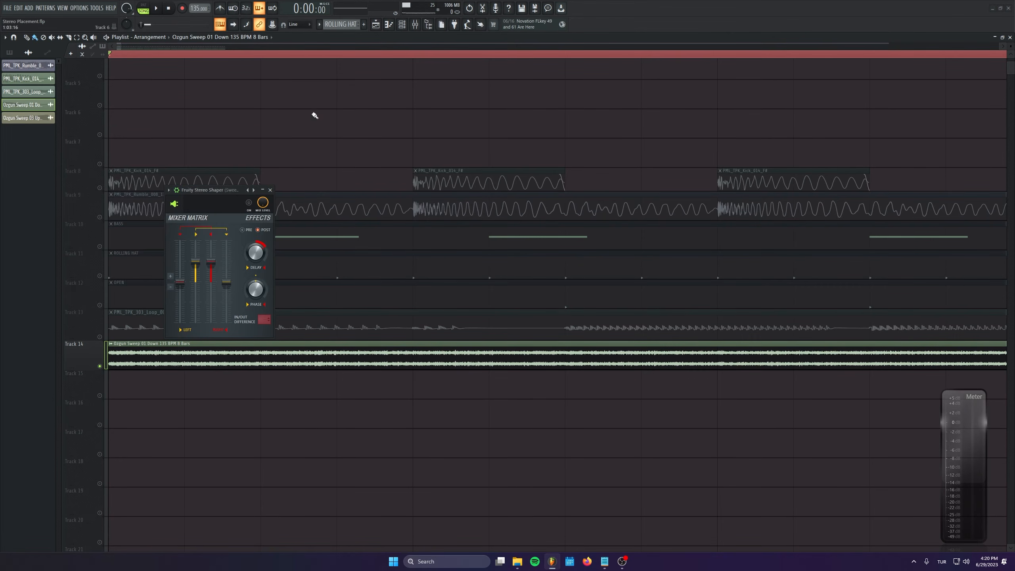
Audition the soloed sweep with the Fruity Stereo Shaper bypassed while checking the Master and Sweeps mixer tracks.
left_click(270, 190)
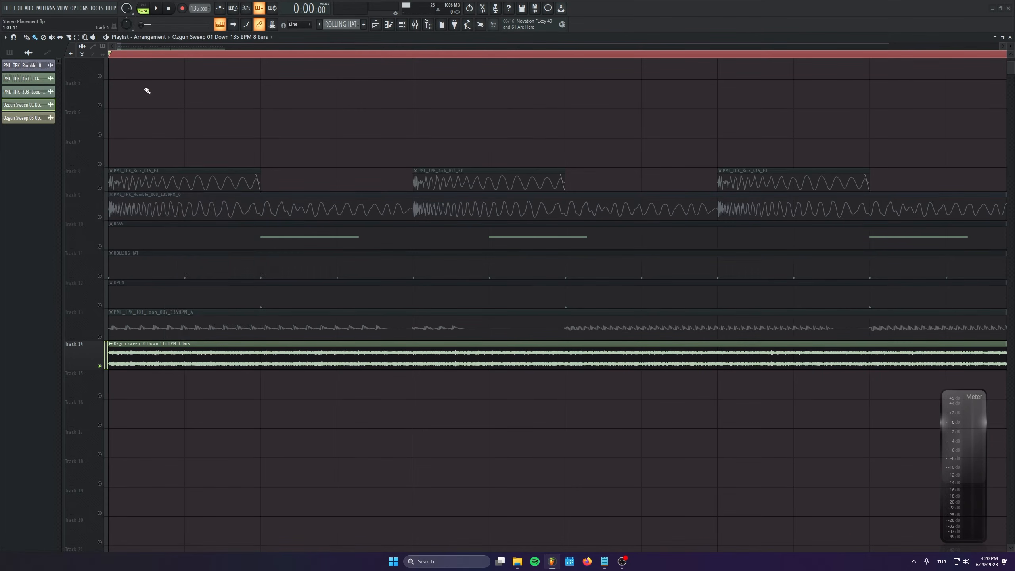
left_click(415, 24)
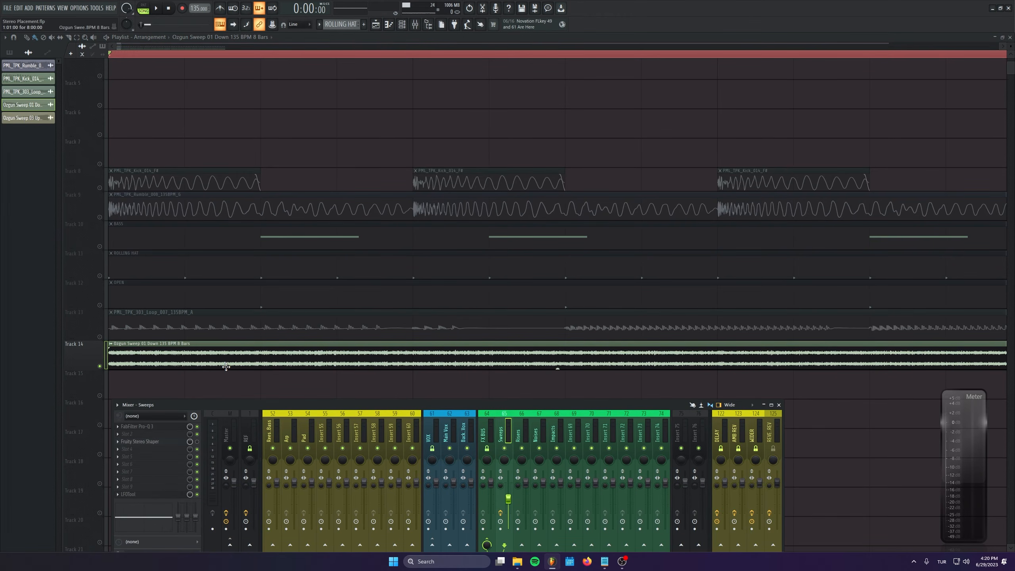
scroll(234, 363, "down", 3)
left_click(225, 483)
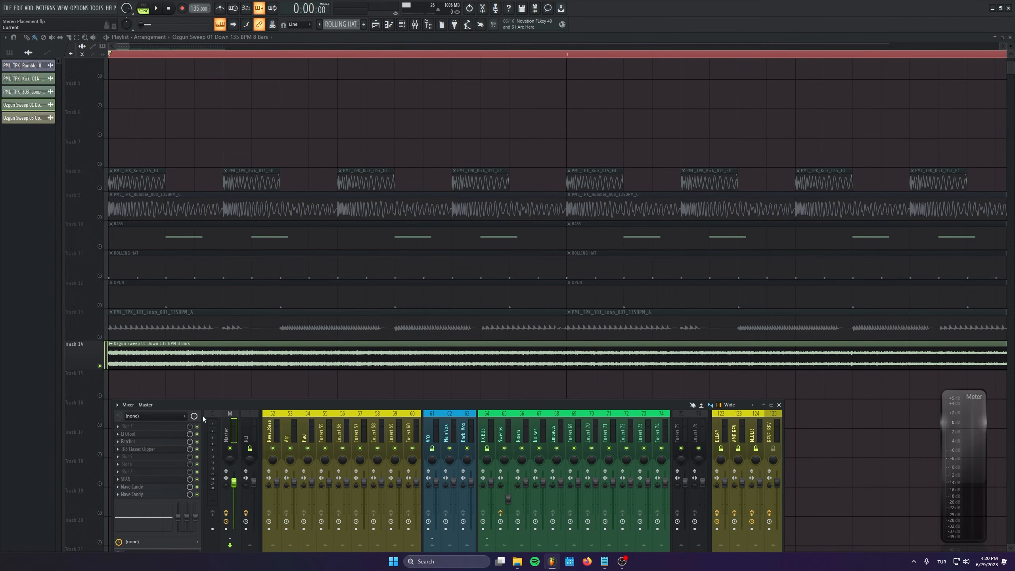
key("space")
scroll(561, 423, "down", 5)
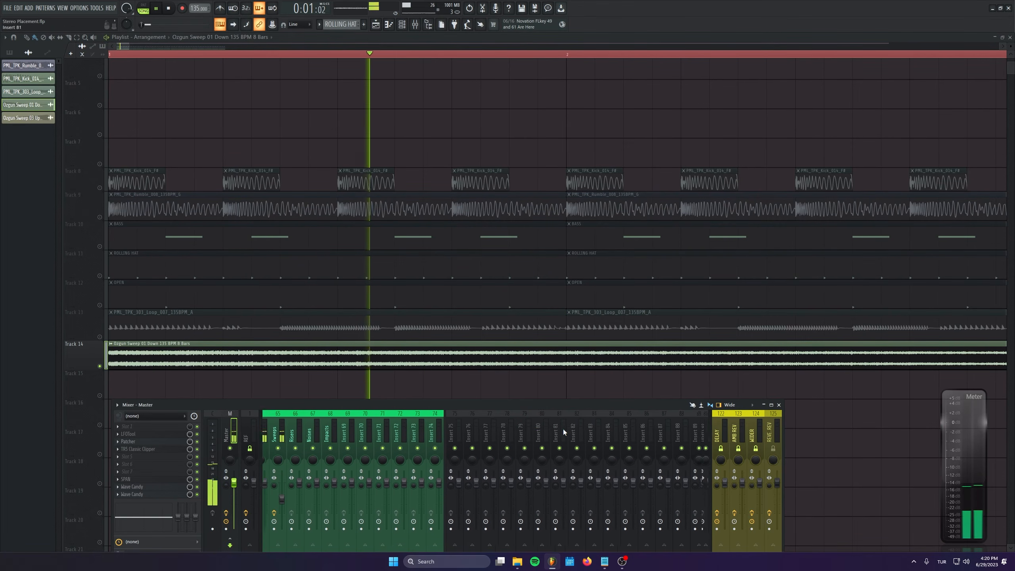
scroll(563, 429, "up", 4)
left_click(396, 433)
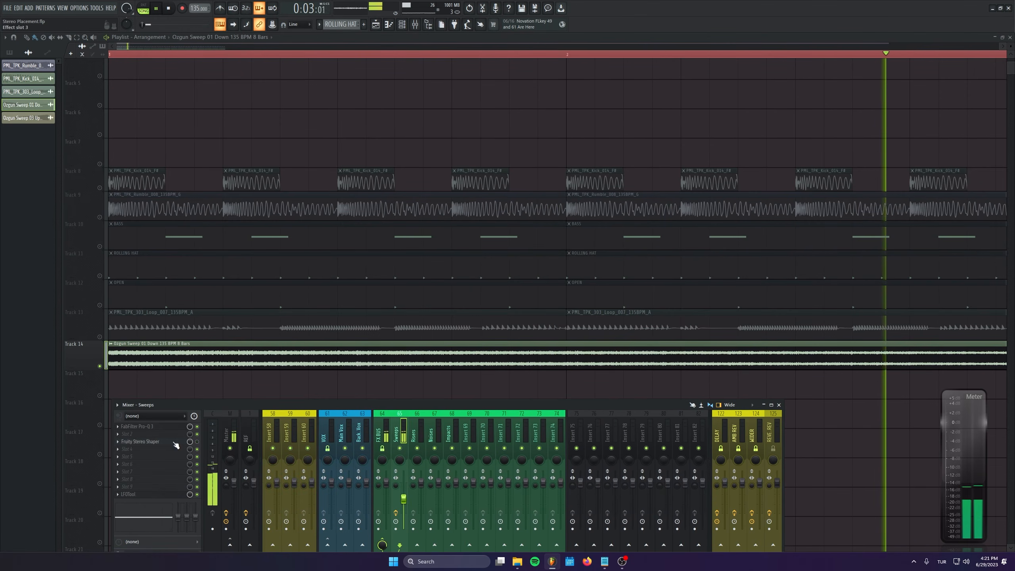
key("space")
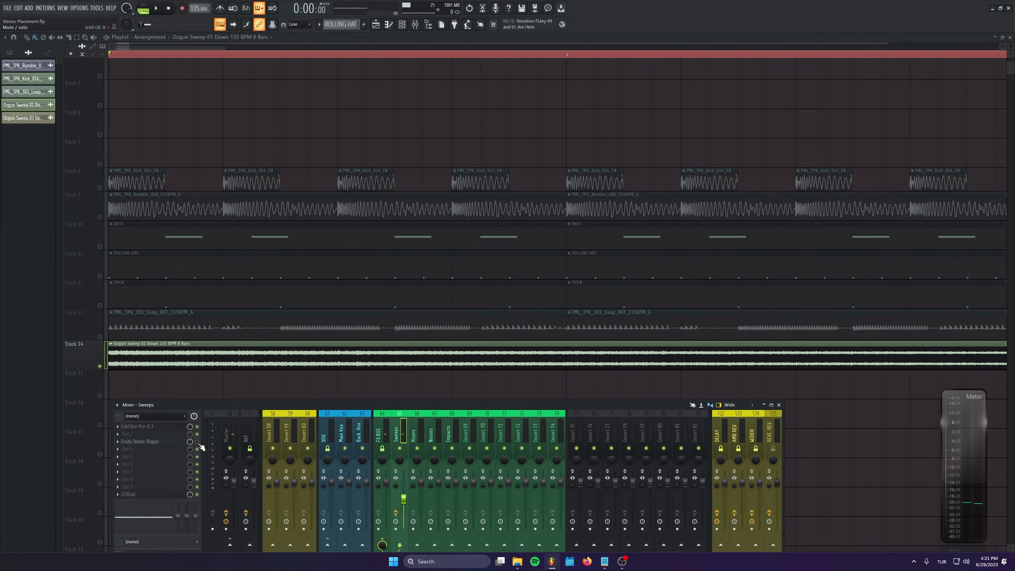
Re-enable the Fruity Stereo Shaper on the Sweeps track and audition the widened sweep, also with the Master track selected.
left_click(174, 441)
key("space")
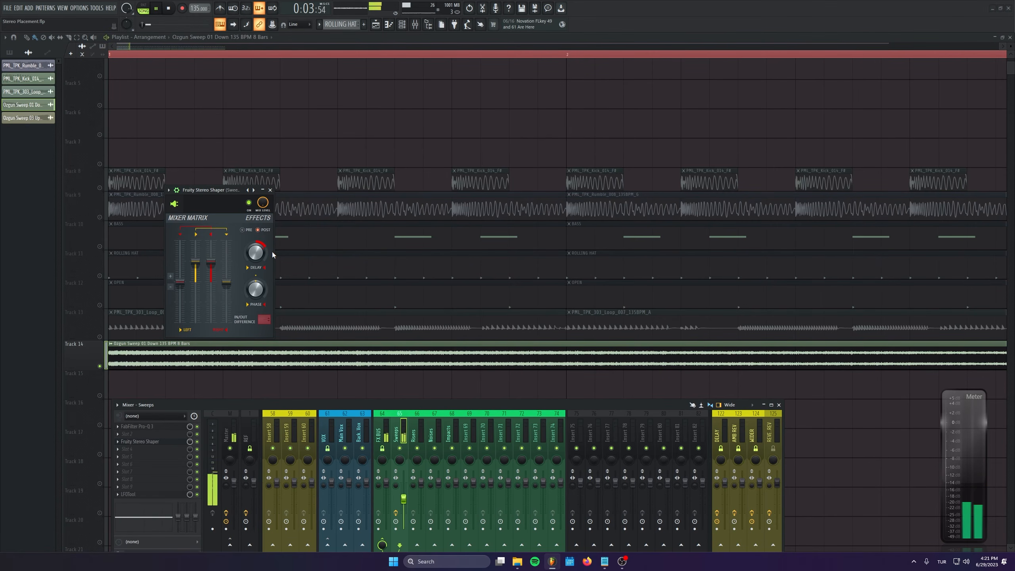
key("space")
left_click(226, 488)
key("space")
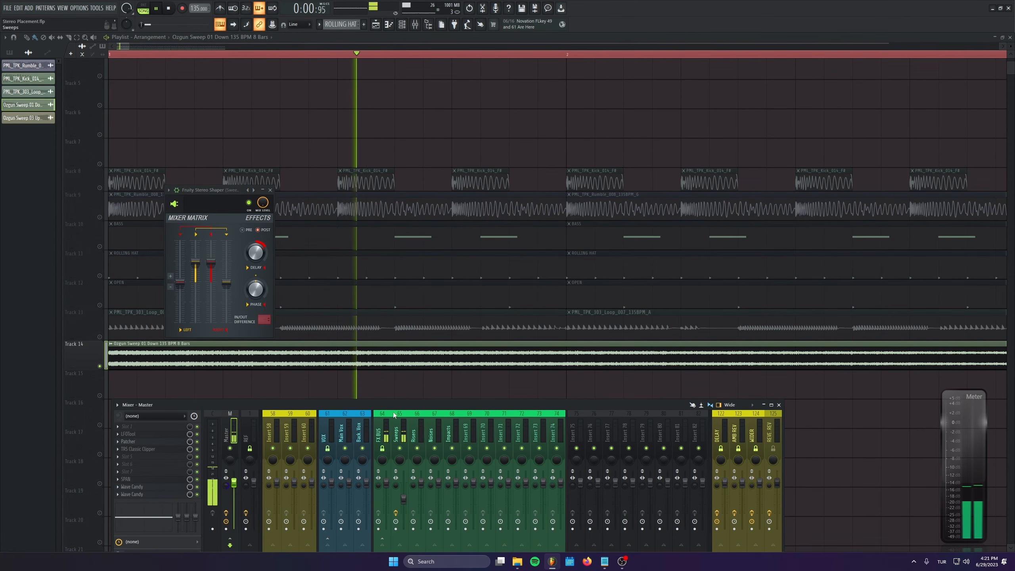
key("space")
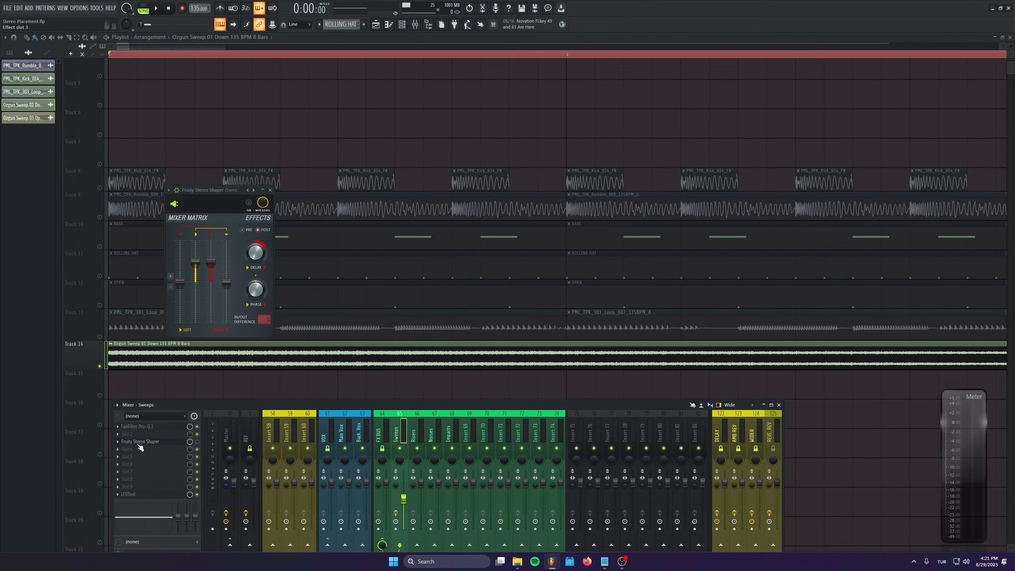
Compare the sweep's playback with the Fruity Stereo Shaper bypassed and enabled, leave it enabled and close the plugin.
key("space")
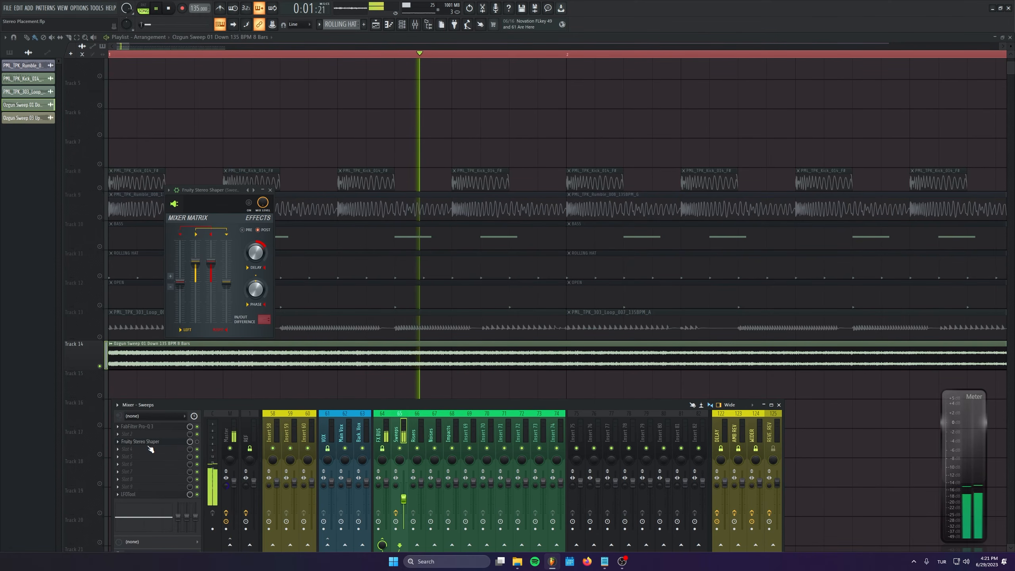
key("space")
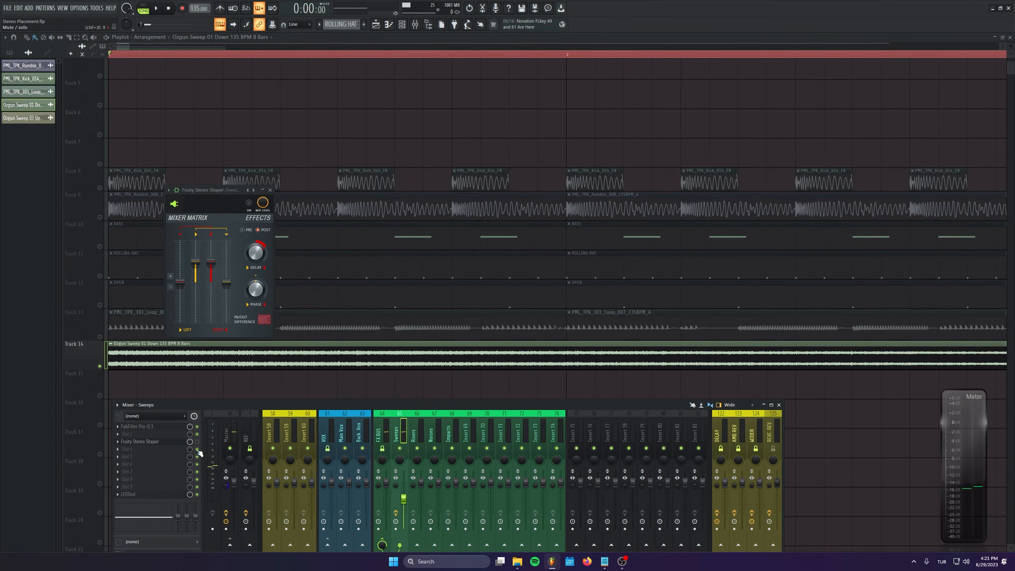
key("space")
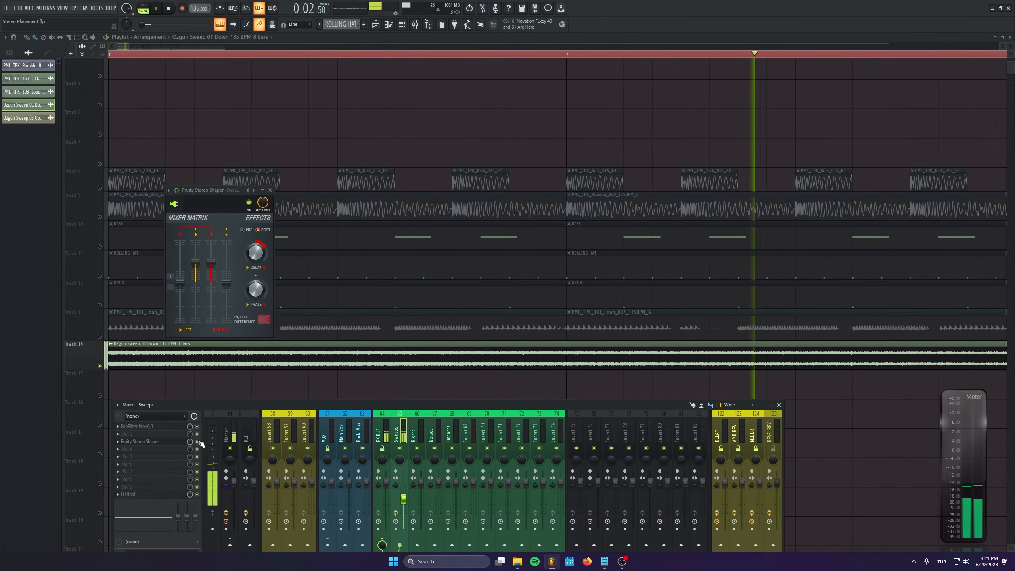
key("space")
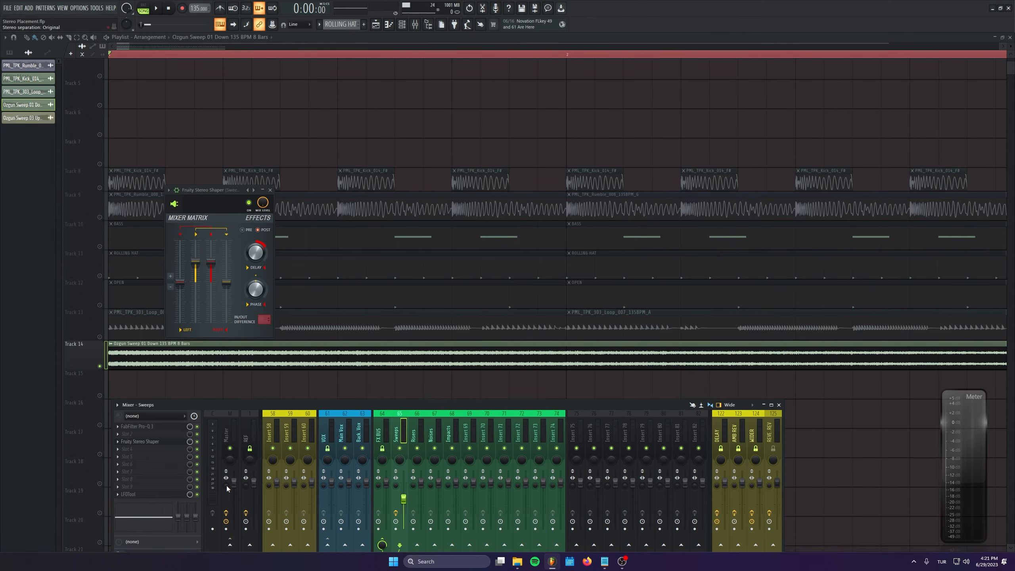
left_click(270, 190)
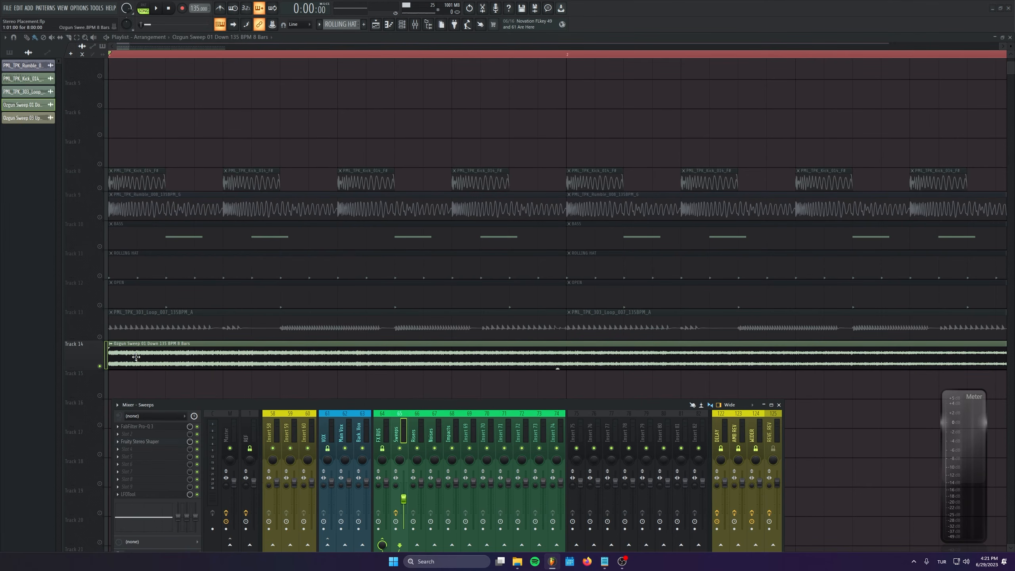
Close the mixer and unmute playlist Tracks 8 to 13 alongside the sweeps.
scroll(150, 242, "down", 1)
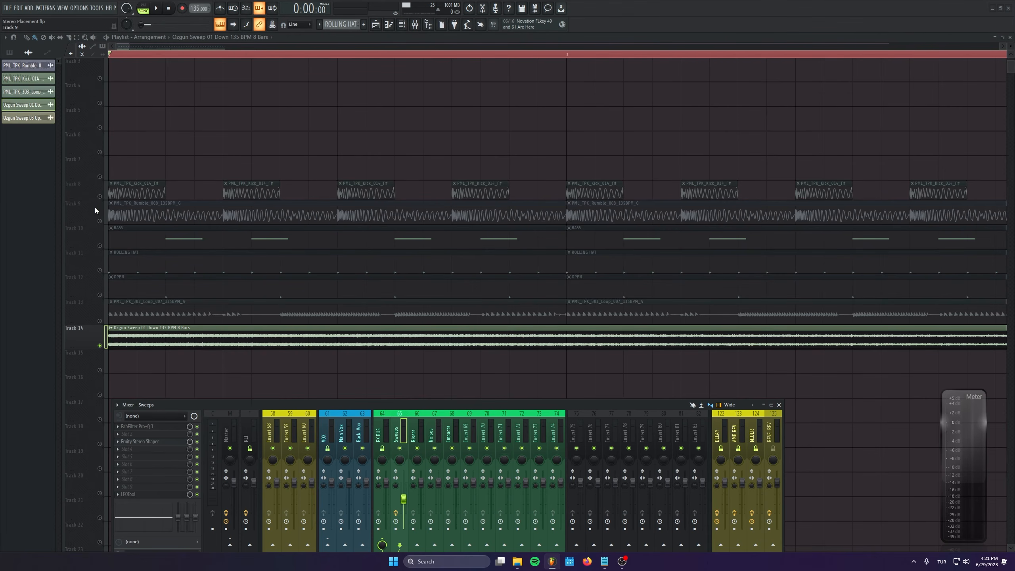
left_click(224, 482)
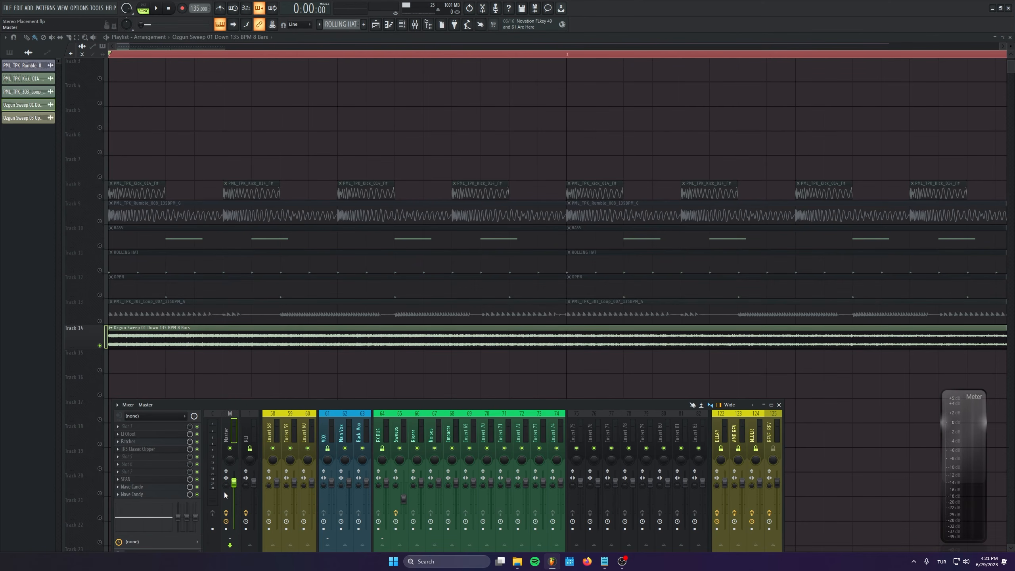
key("F9")
left_click(100, 196)
left_click(100, 220)
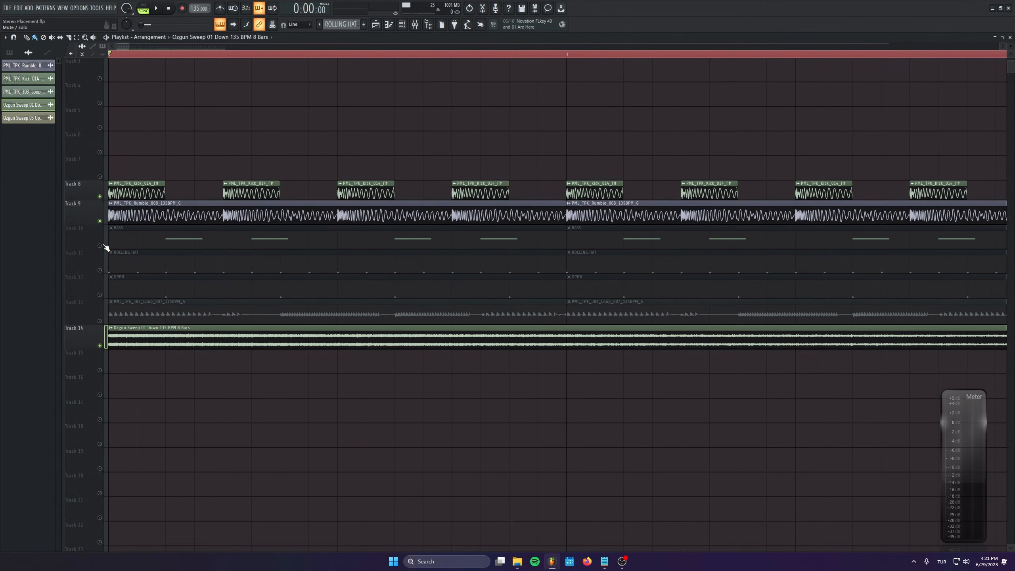
left_click(100, 245)
left_click(99, 270)
left_click(100, 295)
left_click(99, 320)
Play the arrangement with the effects on, unmute Tracks 11 to 14 one after another during playback, and save the project.
scroll(543, 395, "down", 5)
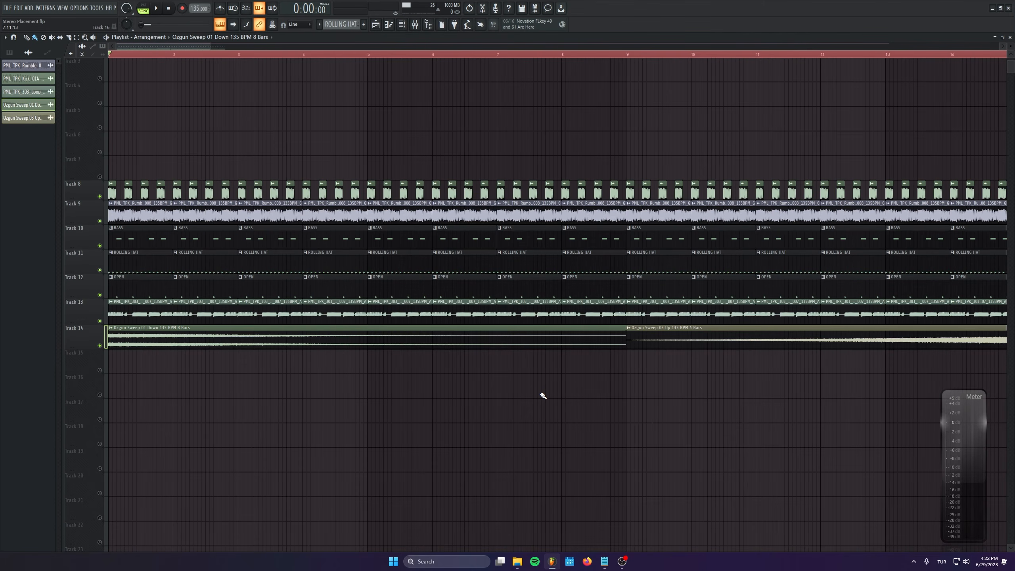
scroll(543, 395, "down", 5)
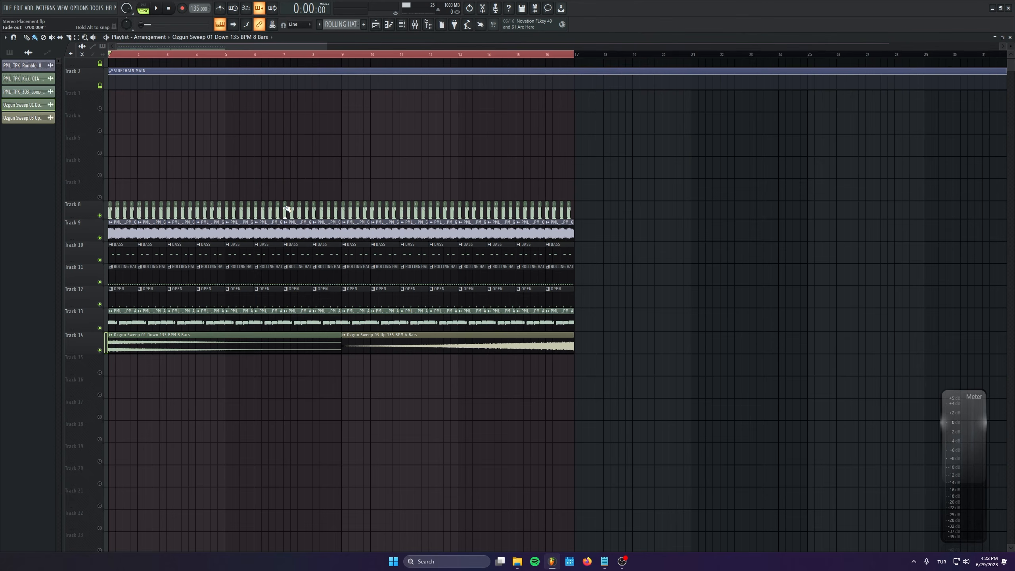
key("space")
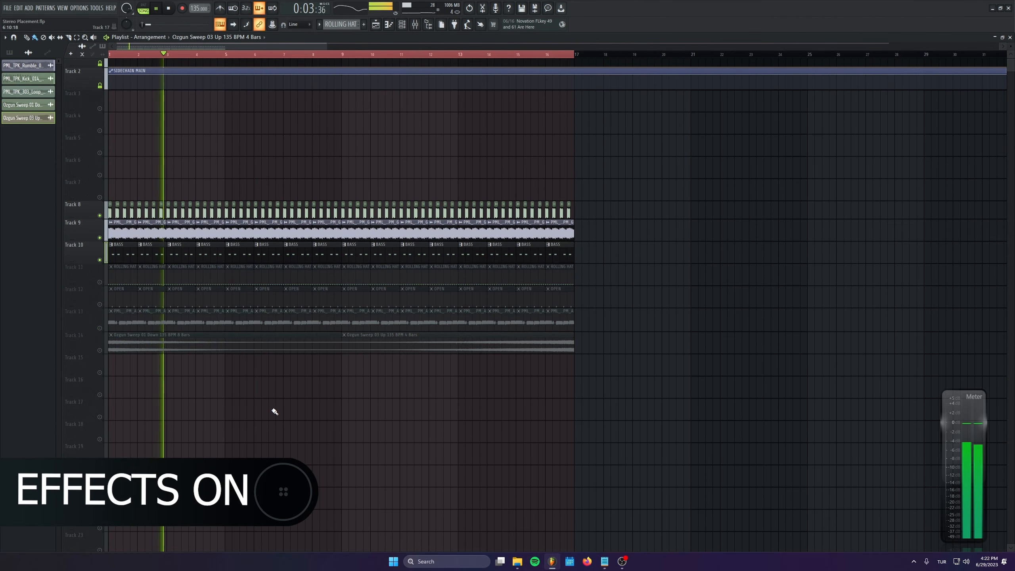
left_click(100, 282)
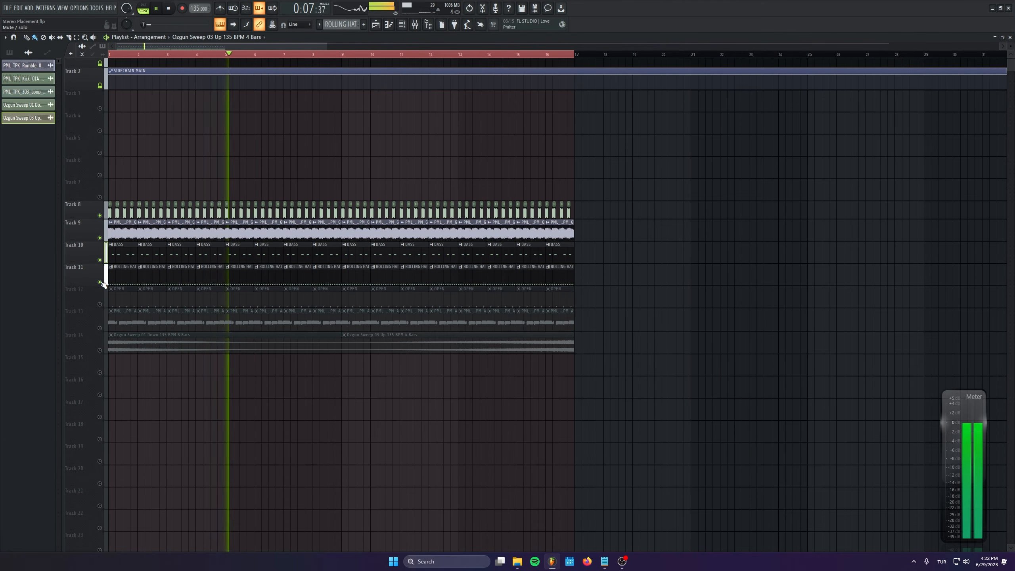
left_click(99, 304)
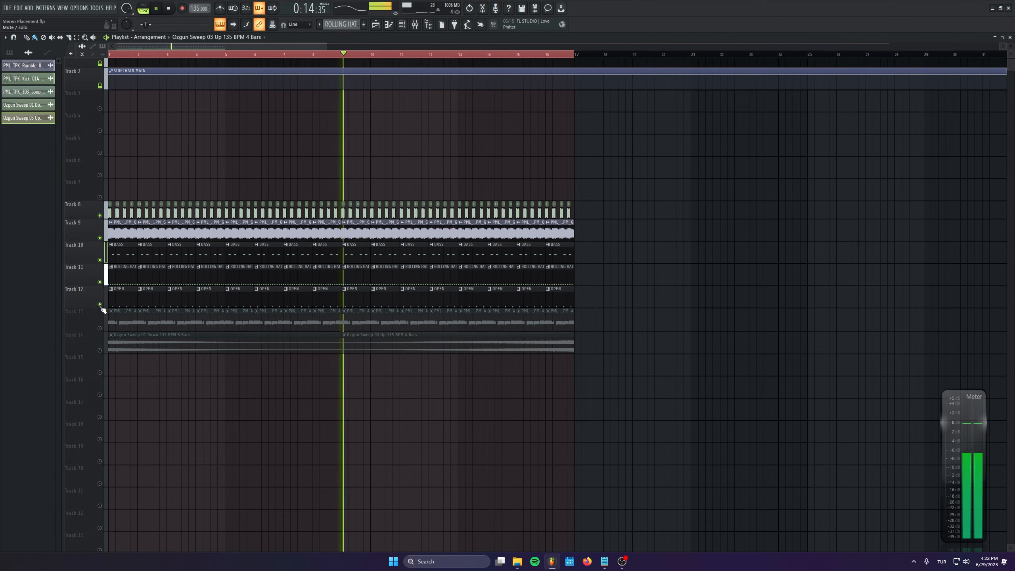
left_click(100, 328)
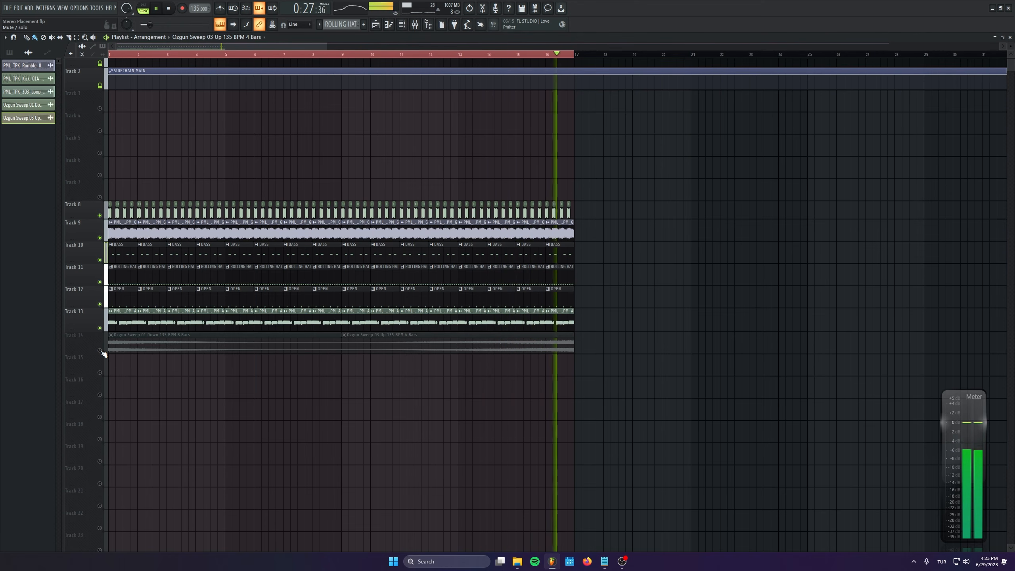
left_click(100, 350)
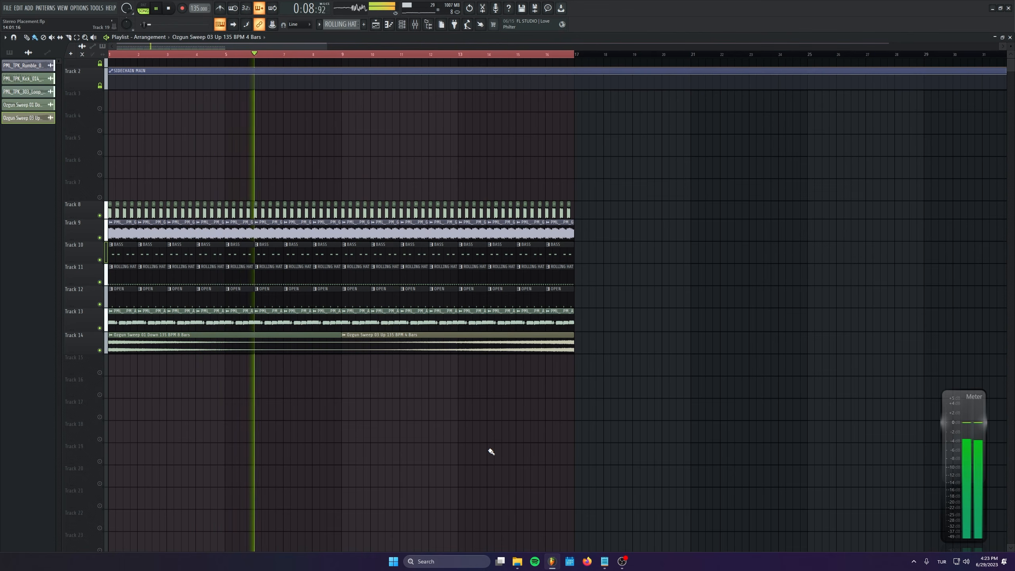
key("ctrl+s")
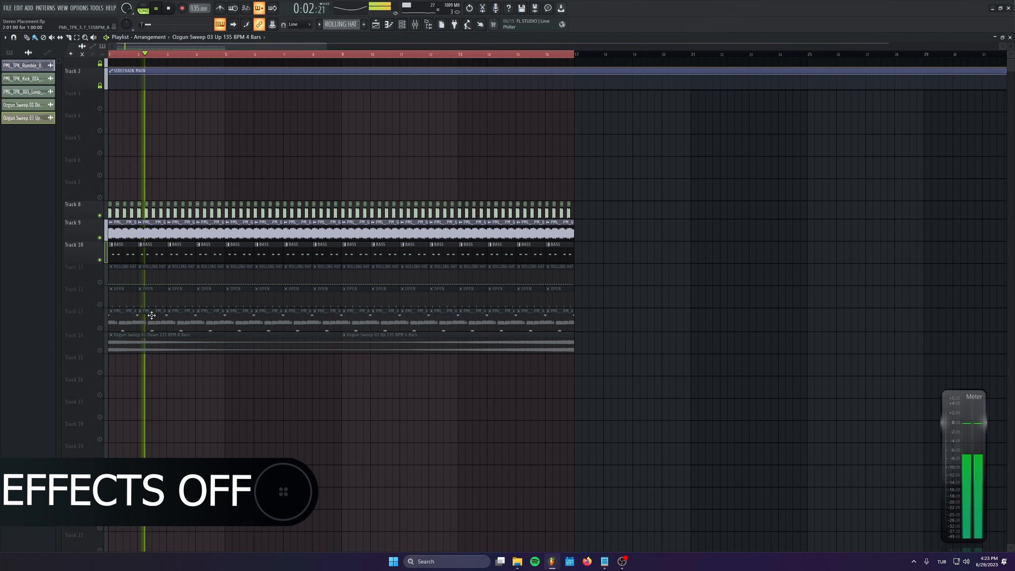
During playback with the effects off, bring in the rolling hat, open hat, 303 loop and sweeps on Tracks 11 to 14 one by one.
left_click(100, 282)
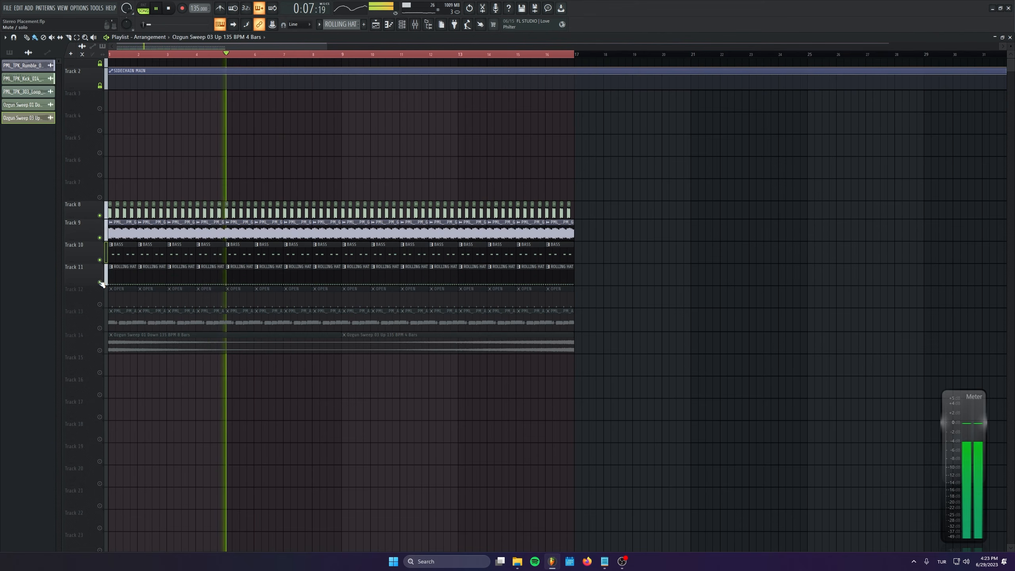
left_click(101, 304)
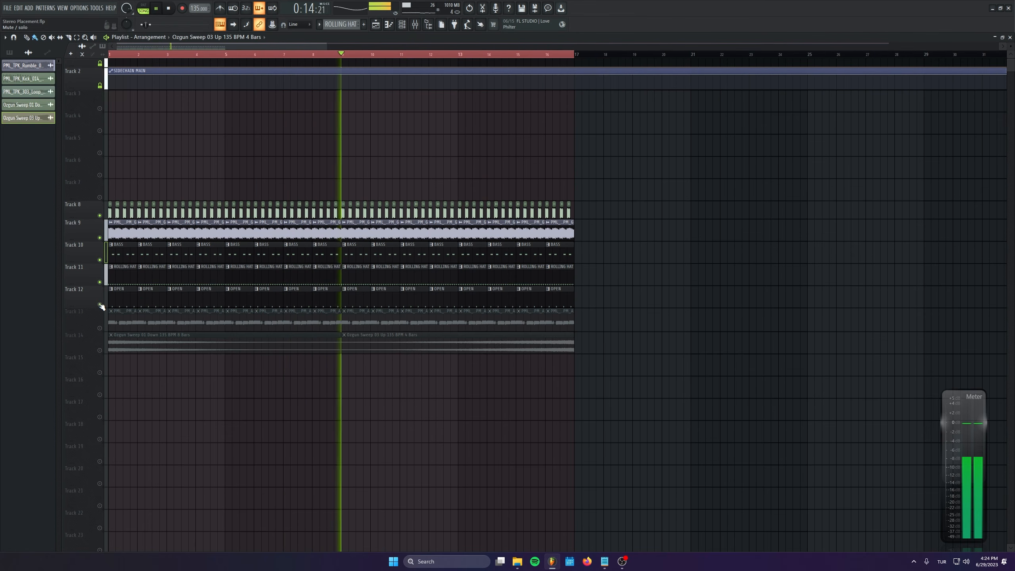
left_click(99, 328)
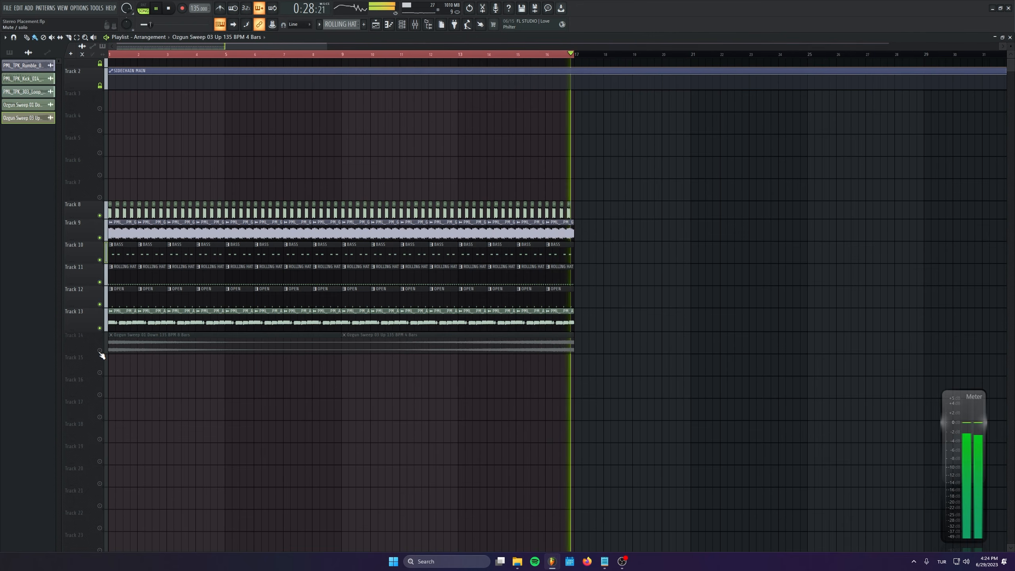
left_click(100, 350)
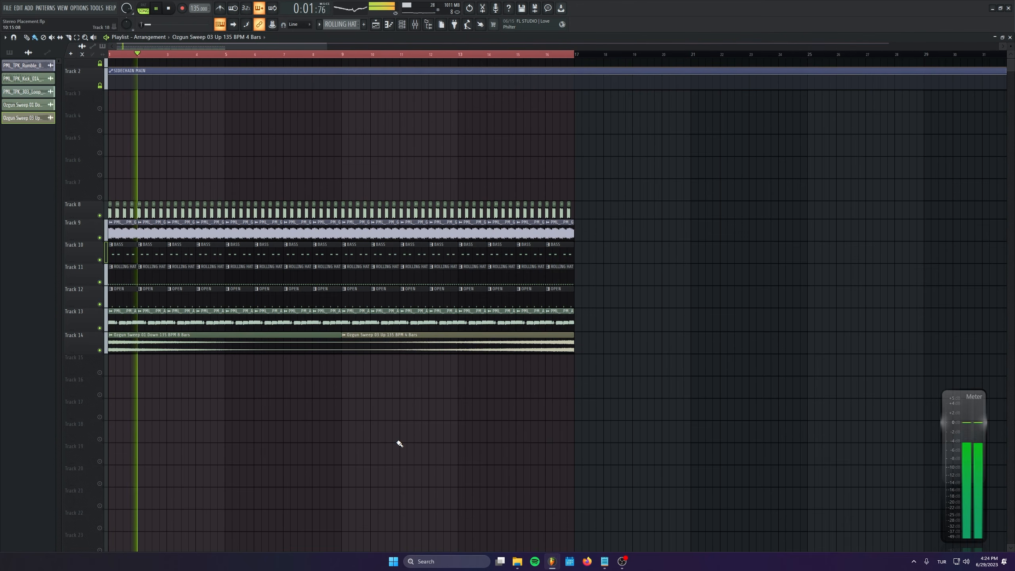